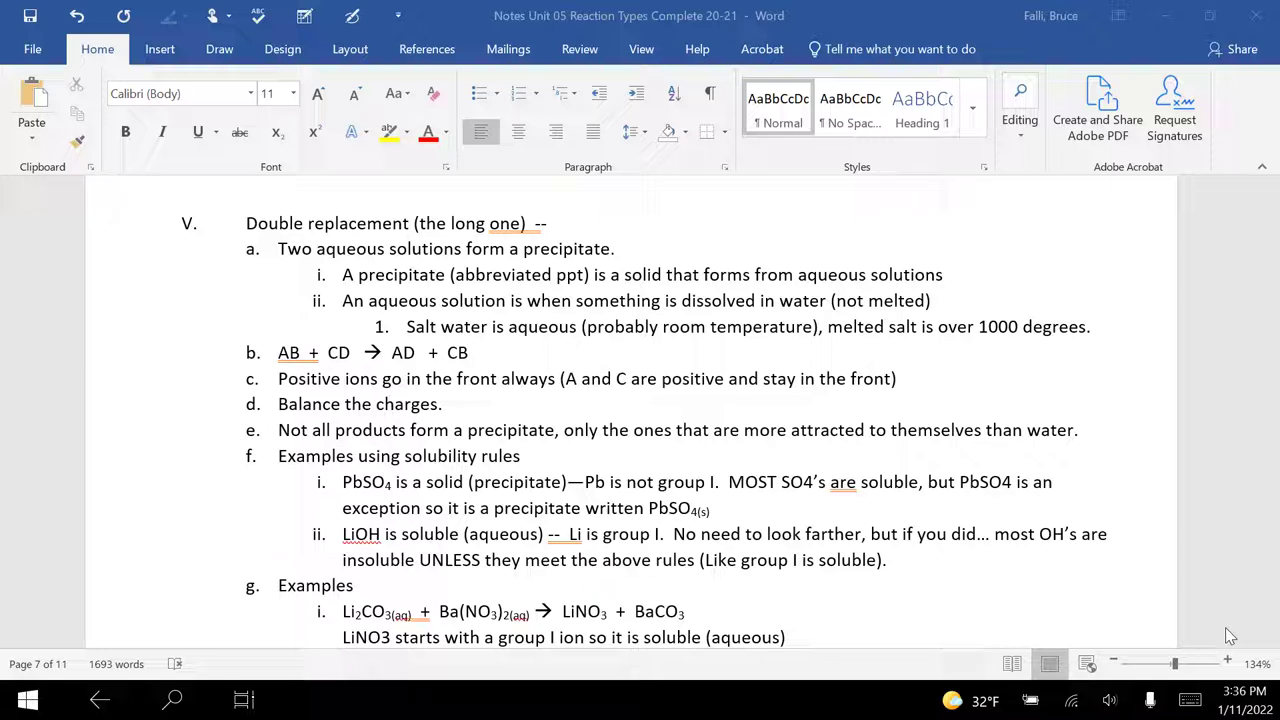
Handwrite the teacher's name and 'Cmpd & cmpd.' in red above the Double replacement heading, circling V.
{"action": "mouse_move", "coordinate": [650, 238]}
{"action": "left_mouse_down"}
{"action": "mouse_move", "coordinate": [676, 238]}
{"action": "mouse_move", "coordinate": [694, 218]}
{"action": "mouse_move", "coordinate": [734, 242]}
{"action": "mouse_move", "coordinate": [768, 186]}
{"action": "left_mouse_up"}
{"action": "left_click", "coordinate": [708, 234]}
{"action": "left_click_drag", "start_coordinate": [748, 215], "coordinate": [798, 240]}
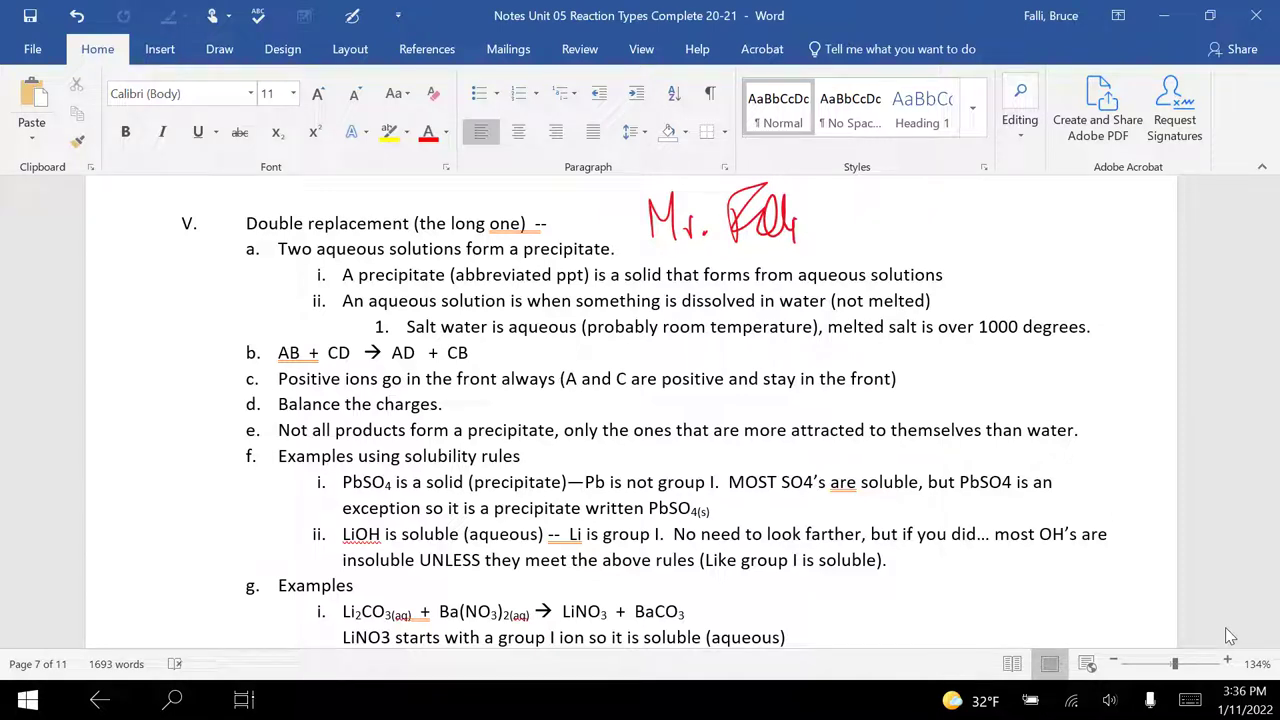
{"action": "left_click_drag", "start_coordinate": [196, 198], "coordinate": [162, 206]}
{"action": "mouse_move", "coordinate": [428, 194]}
{"action": "left_mouse_down"}
{"action": "mouse_move", "coordinate": [418, 208]}
{"action": "mouse_move", "coordinate": [456, 218]}
{"action": "mouse_move", "coordinate": [501, 206]}
{"action": "mouse_move", "coordinate": [557, 226]}
{"action": "mouse_move", "coordinate": [572, 190]}
{"action": "left_mouse_up"}
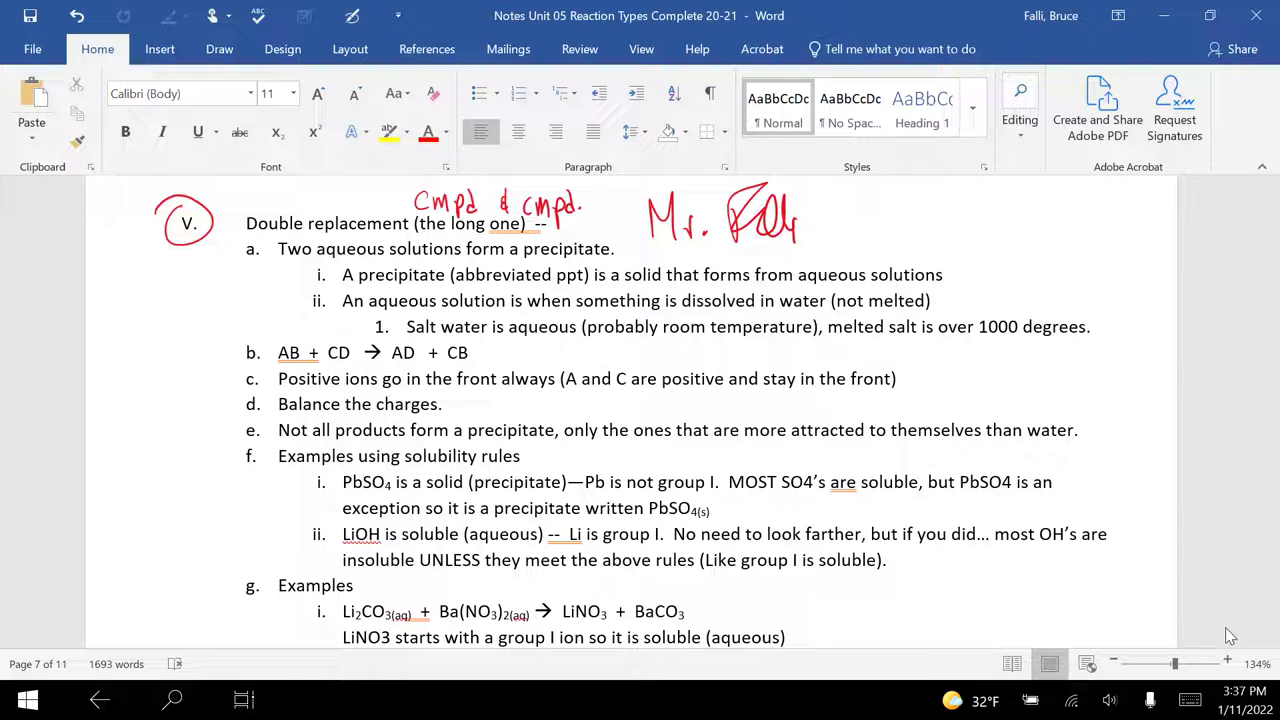
Underline ppt and '1000 degrees.' in magenta and highlight '(not melted)' in cyan.
{"action": "left_click", "coordinate": [213, 50]}
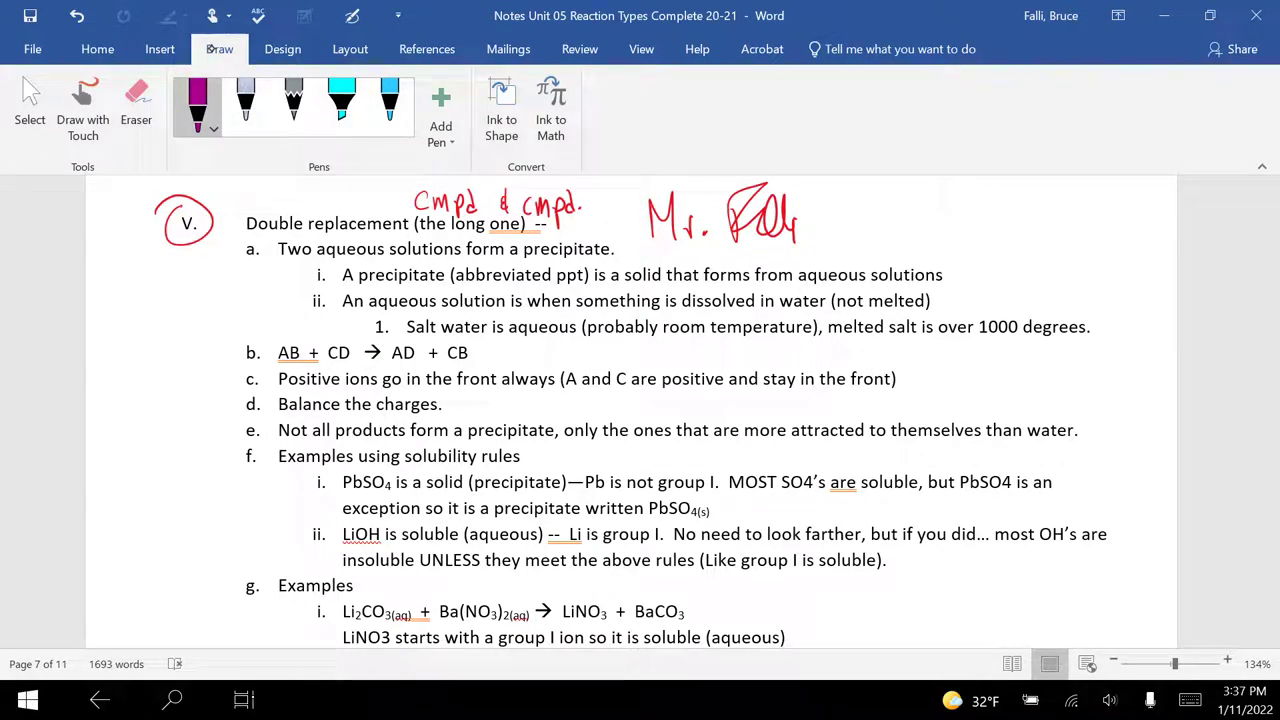
{"action": "left_click_drag", "start_coordinate": [560, 285], "coordinate": [580, 286]}
{"action": "left_click", "coordinate": [341, 100]}
{"action": "left_click_drag", "start_coordinate": [830, 300], "coordinate": [934, 300]}
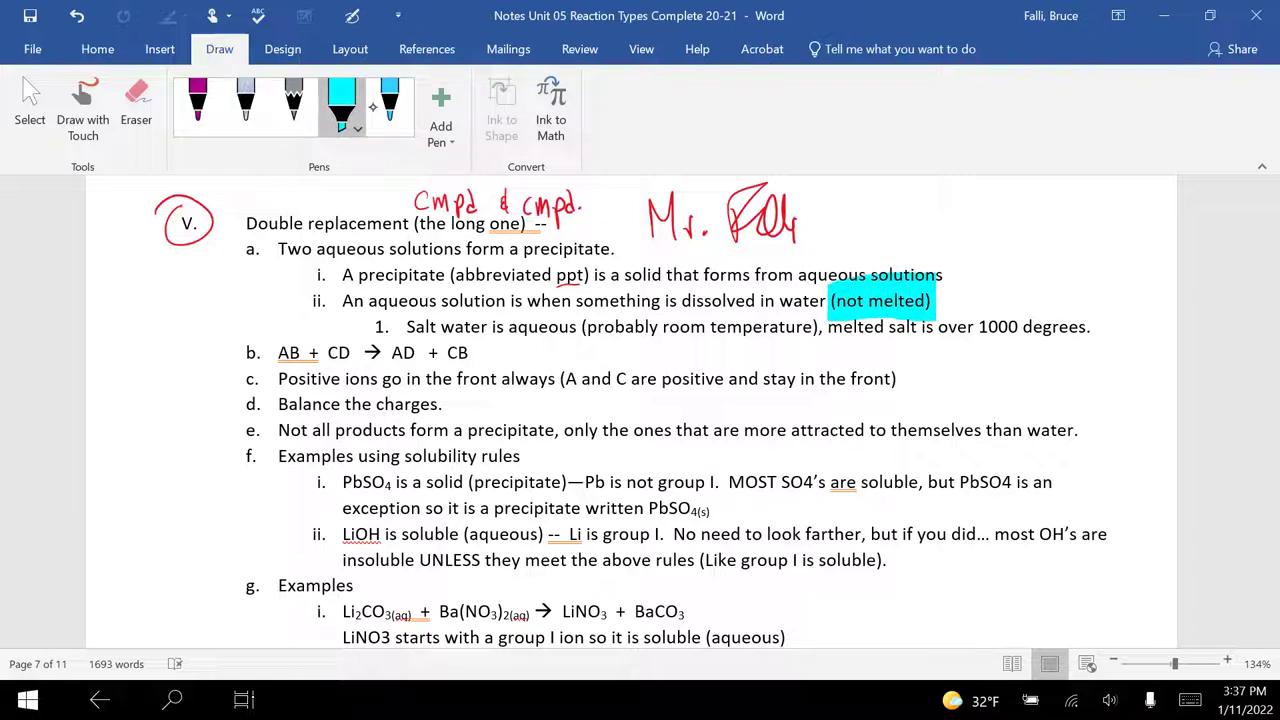
{"action": "left_click", "coordinate": [190, 100]}
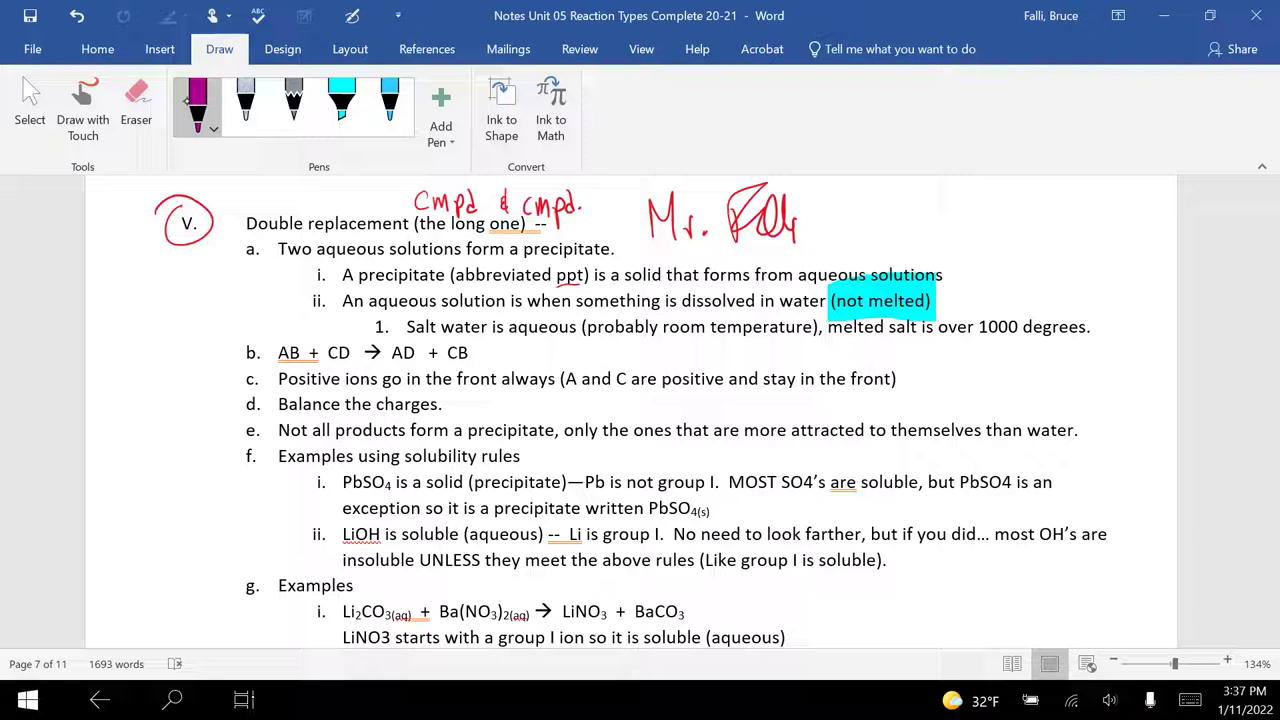
{"action": "left_click_drag", "start_coordinate": [981, 338], "coordinate": [1090, 345]}
Highlight the Cmpd notes and AB, CD in cyan, then draw a magenta arc from CD to AB and circle AD.
{"action": "left_click", "coordinate": [341, 100]}
{"action": "left_click_drag", "start_coordinate": [412, 210], "coordinate": [594, 205]}
{"action": "left_click_drag", "start_coordinate": [281, 354], "coordinate": [468, 354]}
{"action": "left_click", "coordinate": [212, 112]}
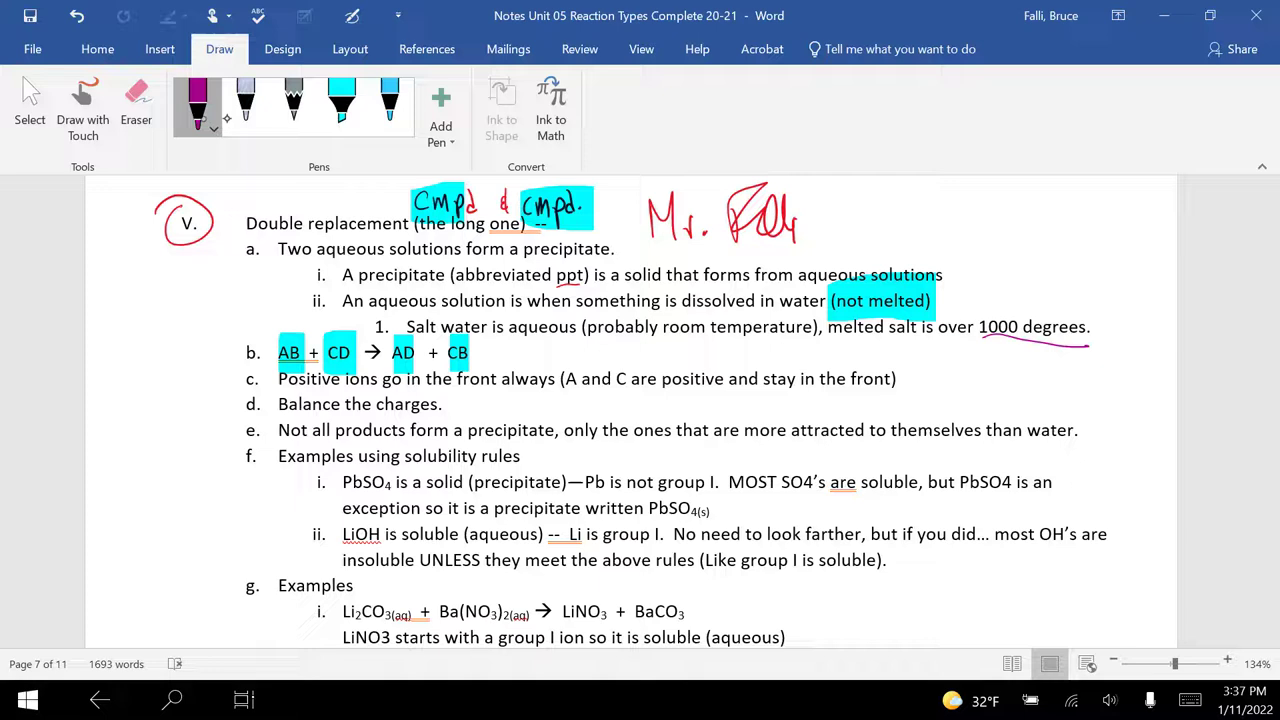
{"action": "mouse_move", "coordinate": [332, 346]}
{"action": "left_mouse_down"}
{"action": "mouse_move", "coordinate": [300, 323]}
{"action": "mouse_move", "coordinate": [286, 340]}
{"action": "mouse_move", "coordinate": [330, 372]}
{"action": "mouse_move", "coordinate": [338, 356]}
{"action": "left_mouse_up"}
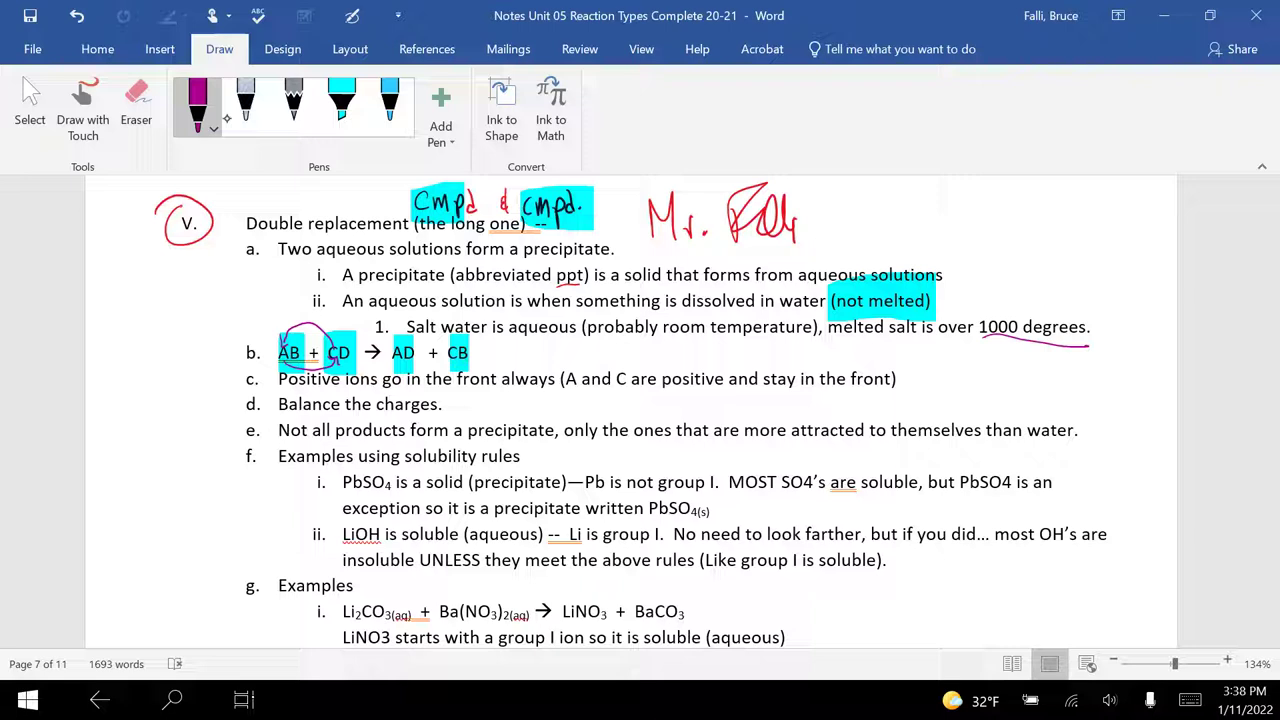
{"action": "mouse_move", "coordinate": [410, 338]}
{"action": "left_mouse_down"}
{"action": "mouse_move", "coordinate": [388, 360]}
{"action": "mouse_move", "coordinate": [424, 362]}
{"action": "mouse_move", "coordinate": [392, 340]}
{"action": "mouse_move", "coordinate": [404, 366]}
{"action": "mouse_move", "coordinate": [478, 368]}
{"action": "mouse_move", "coordinate": [446, 340]}
{"action": "mouse_move", "coordinate": [470, 334]}
{"action": "left_mouse_up"}
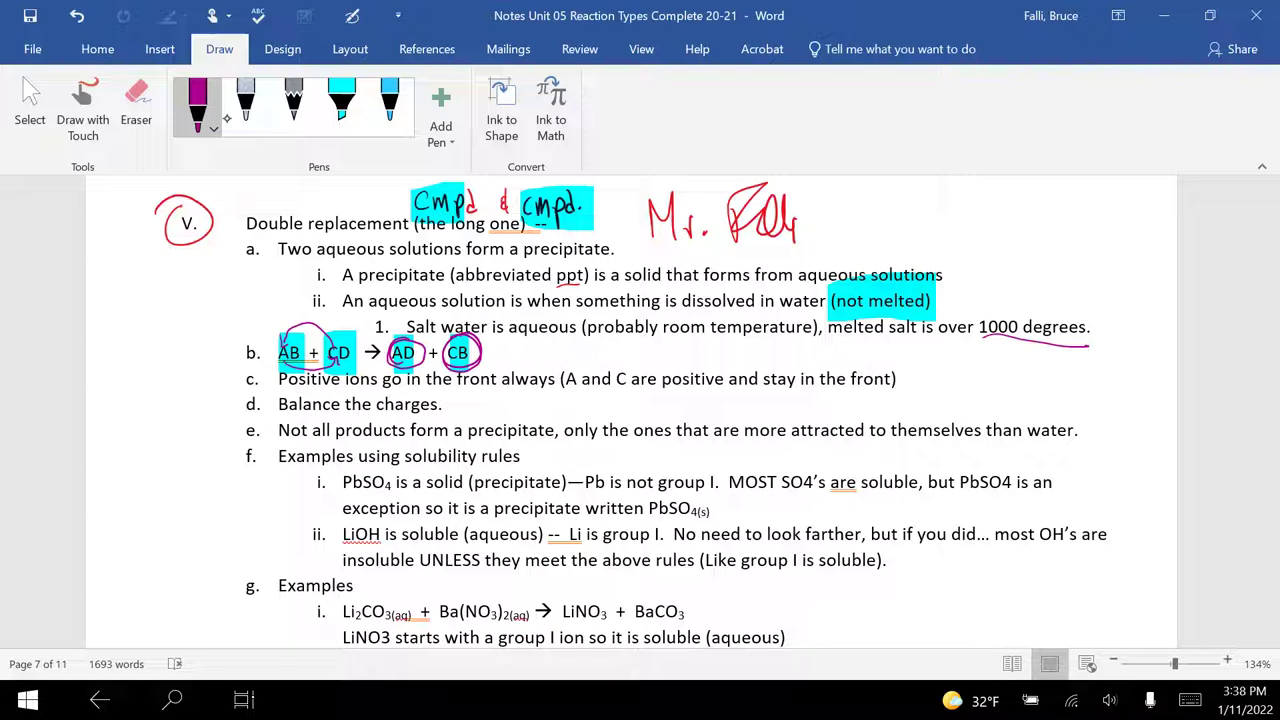
Scroll down to the Solubility rules box, select it, and zoom the page out to 99%.
{"action": "scroll", "coordinate": [631, 410], "scroll_direction": "down", "scroll_amount": 10}
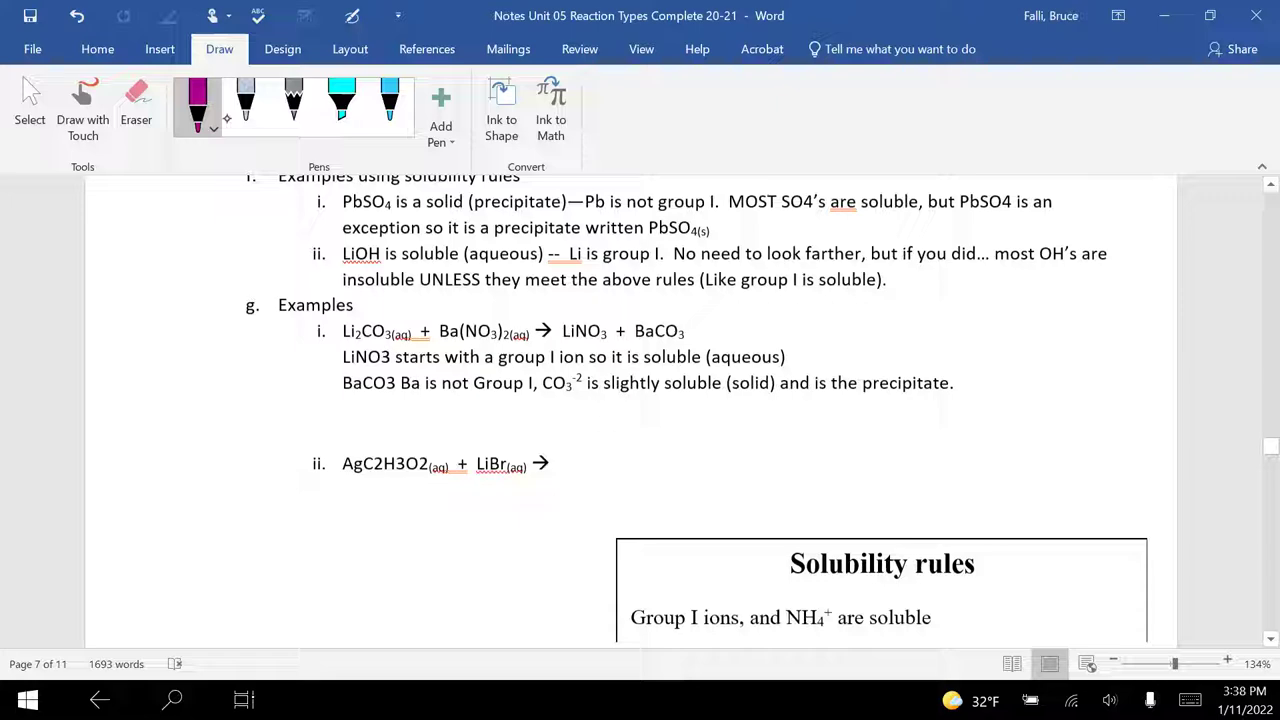
{"action": "scroll", "coordinate": [631, 410], "scroll_direction": "down", "scroll_amount": 6}
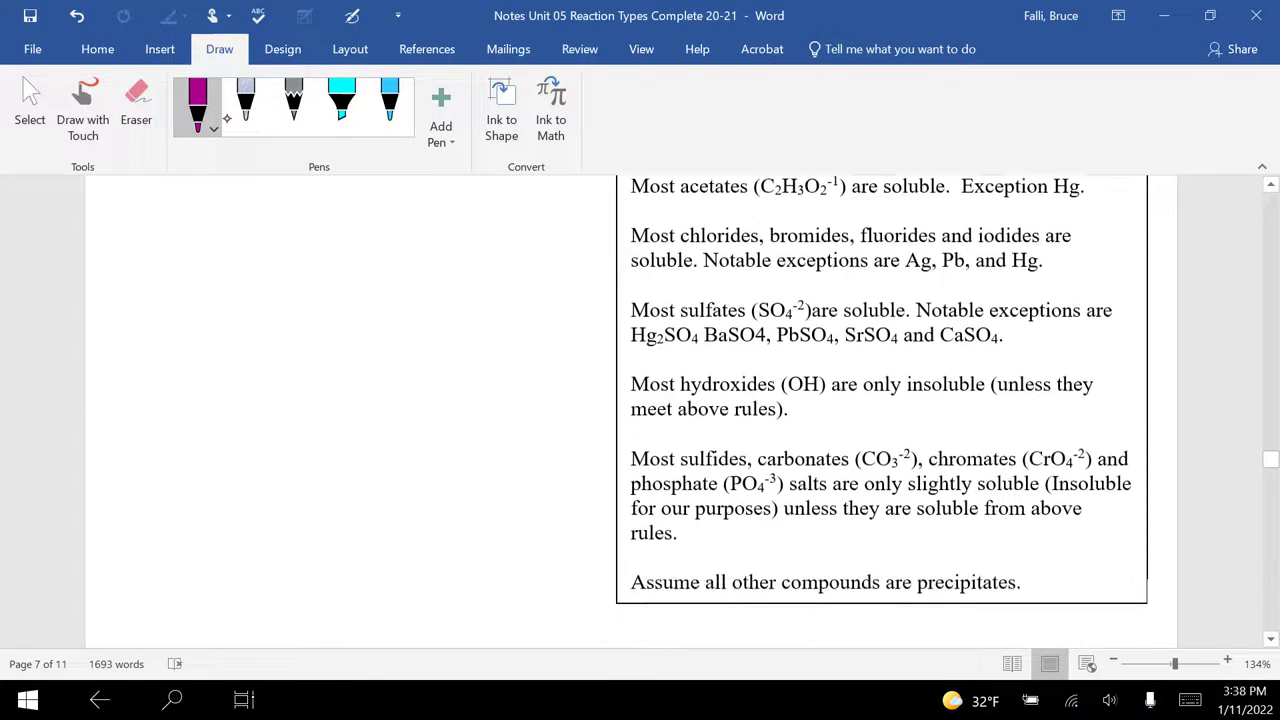
{"action": "scroll", "coordinate": [880, 400], "scroll_direction": "down", "scroll_amount": 2}
{"action": "left_click", "coordinate": [880, 400]}
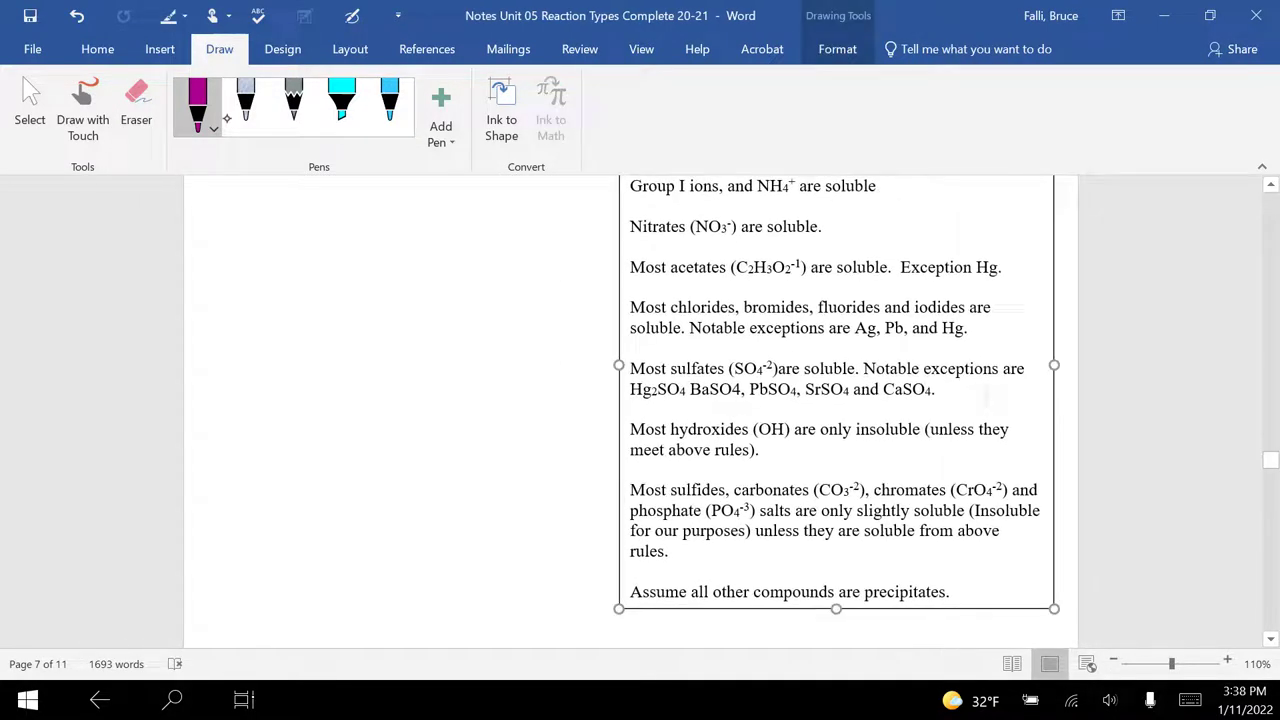
{"action": "scroll", "coordinate": [880, 400], "scroll_direction": "up", "scroll_amount": 2}
{"action": "scroll", "coordinate": [830, 410], "scroll_direction": "down", "scroll_amount": 1}
{"action": "scroll", "coordinate": [830, 410], "scroll_direction": "up", "scroll_amount": 1}
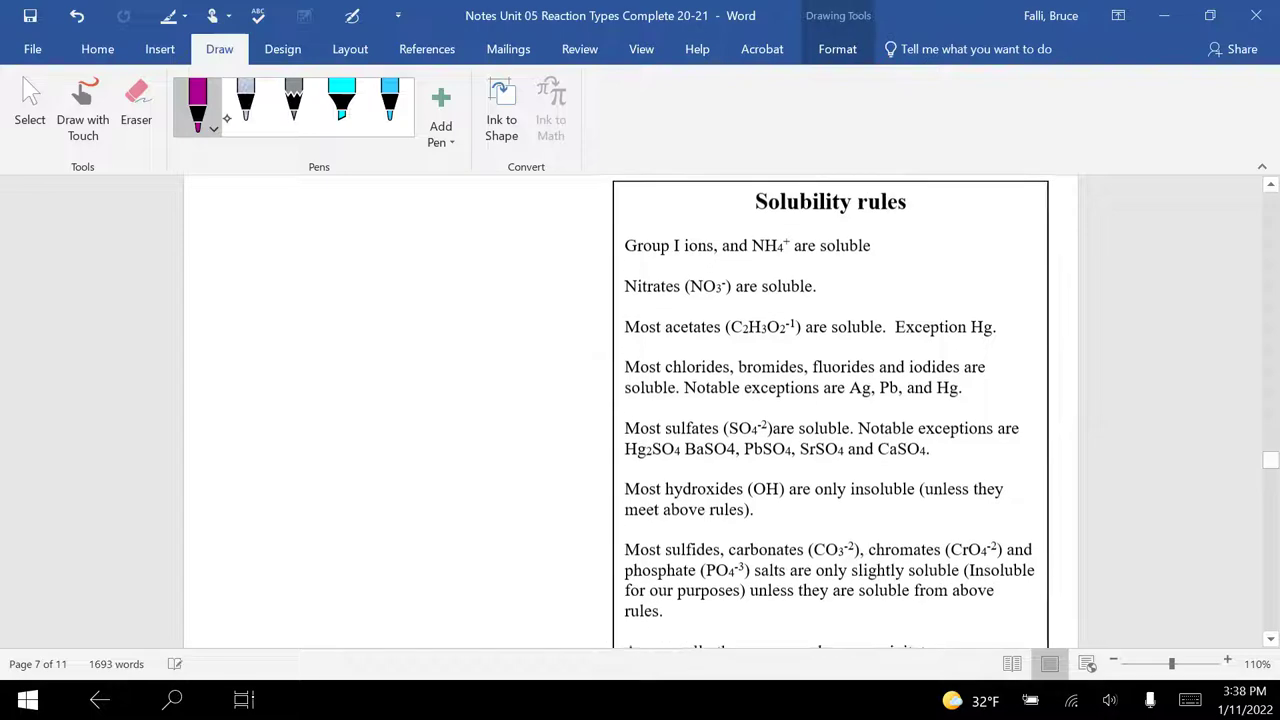
{"action": "scroll", "coordinate": [830, 410], "scroll_direction": "down", "scroll_amount": 1}
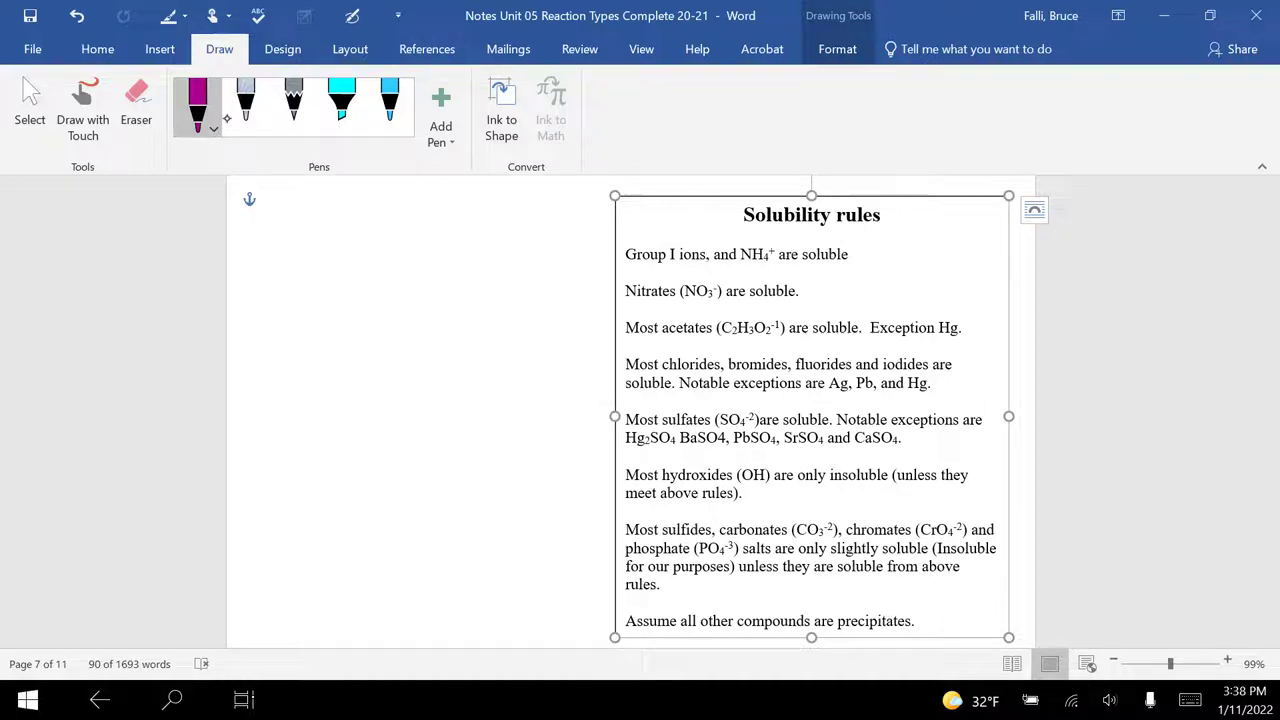
{"action": "scroll", "coordinate": [640, 400], "scroll_direction": "up", "scroll_amount": 6}
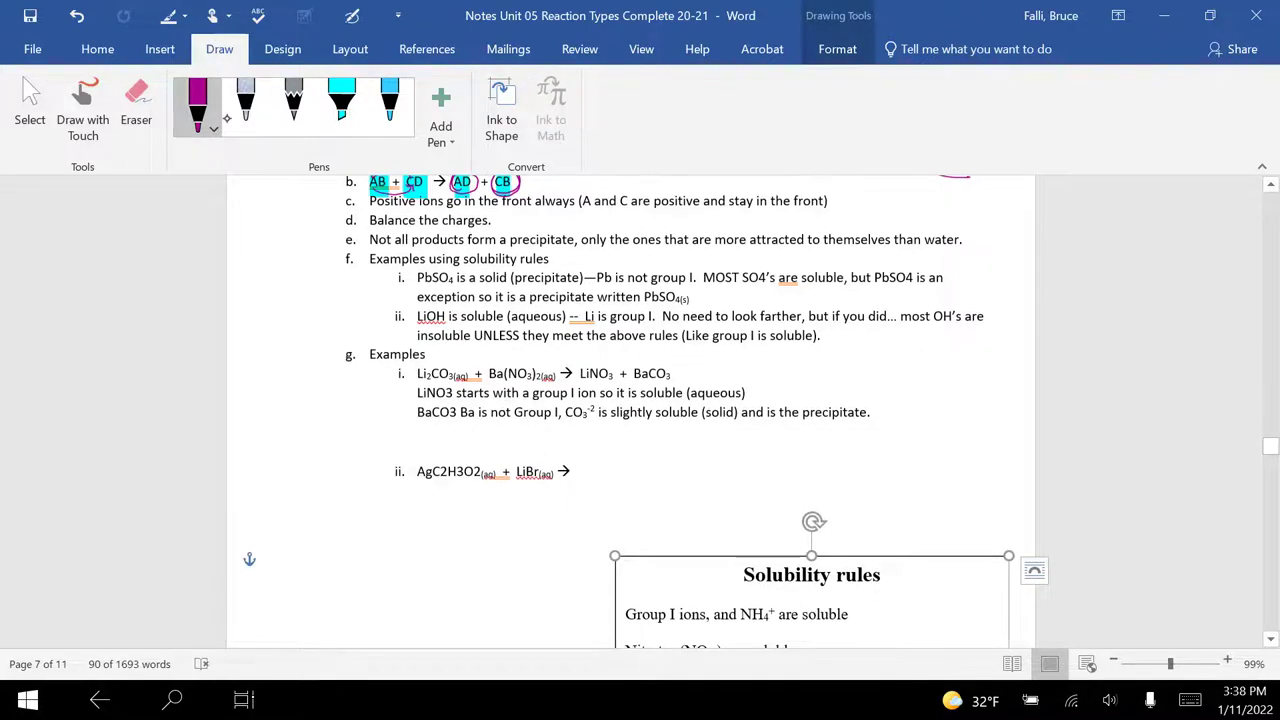
{"action": "scroll", "coordinate": [640, 410], "scroll_direction": "down", "scroll_amount": 5}
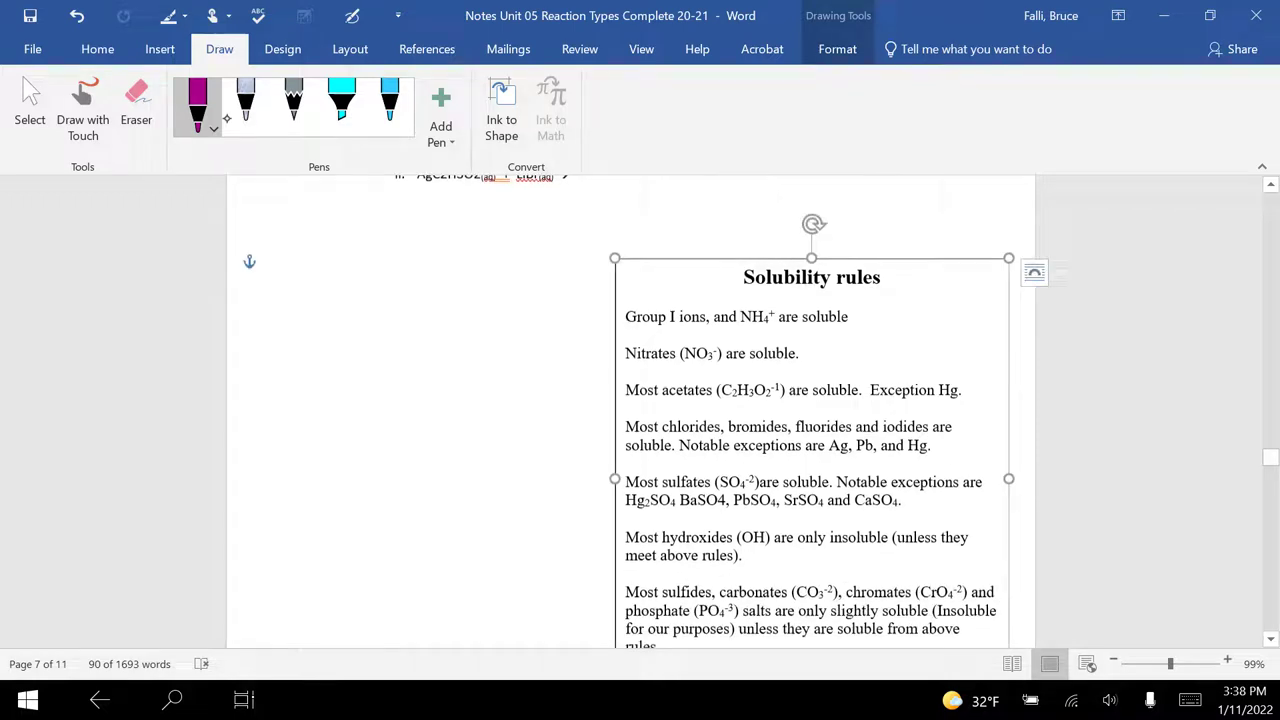
{"action": "scroll", "coordinate": [646, 410], "scroll_direction": "down", "scroll_amount": 1}
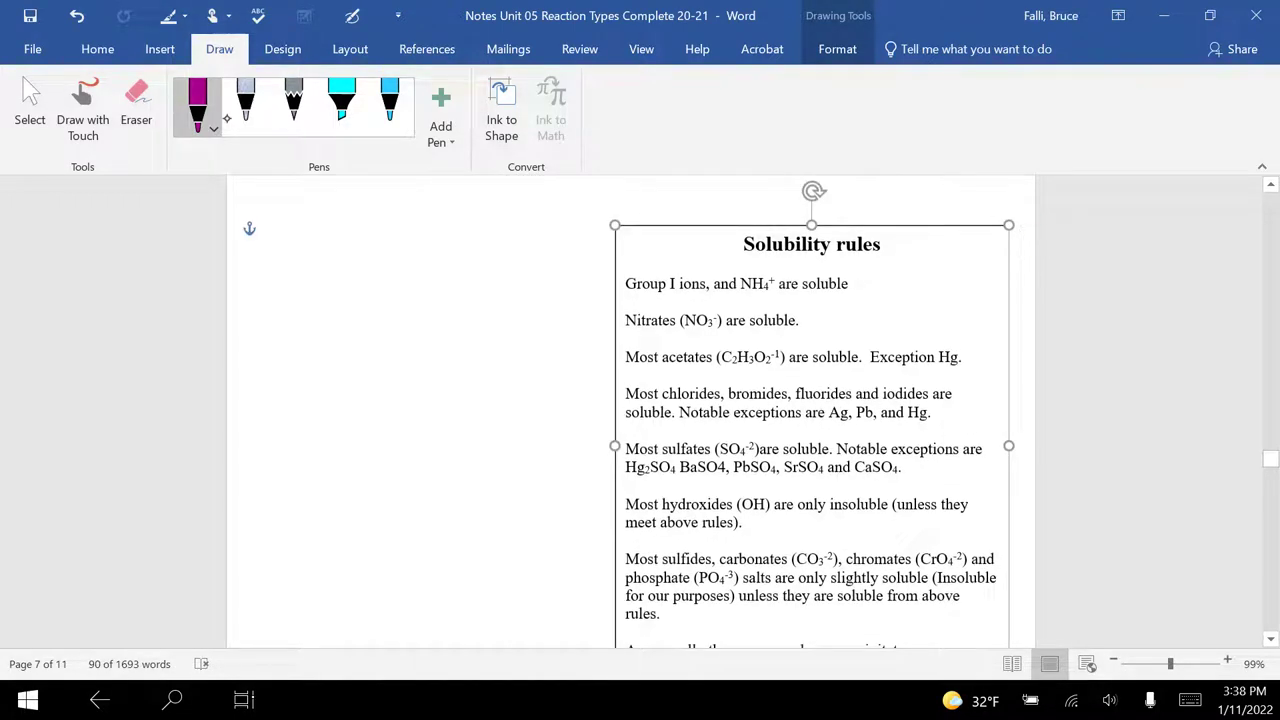
Handwrite PbSO4 left of the rules and 'sol = aq / insol = solid = ppt' above them.
{"action": "mouse_move", "coordinate": [371, 229]}
{"action": "left_mouse_down"}
{"action": "mouse_move", "coordinate": [371, 275]}
{"action": "mouse_move", "coordinate": [374, 249]}
{"action": "mouse_move", "coordinate": [394, 274]}
{"action": "mouse_move", "coordinate": [449, 240]}
{"action": "mouse_move", "coordinate": [470, 298]}
{"action": "mouse_move", "coordinate": [478, 268]}
{"action": "left_mouse_up"}
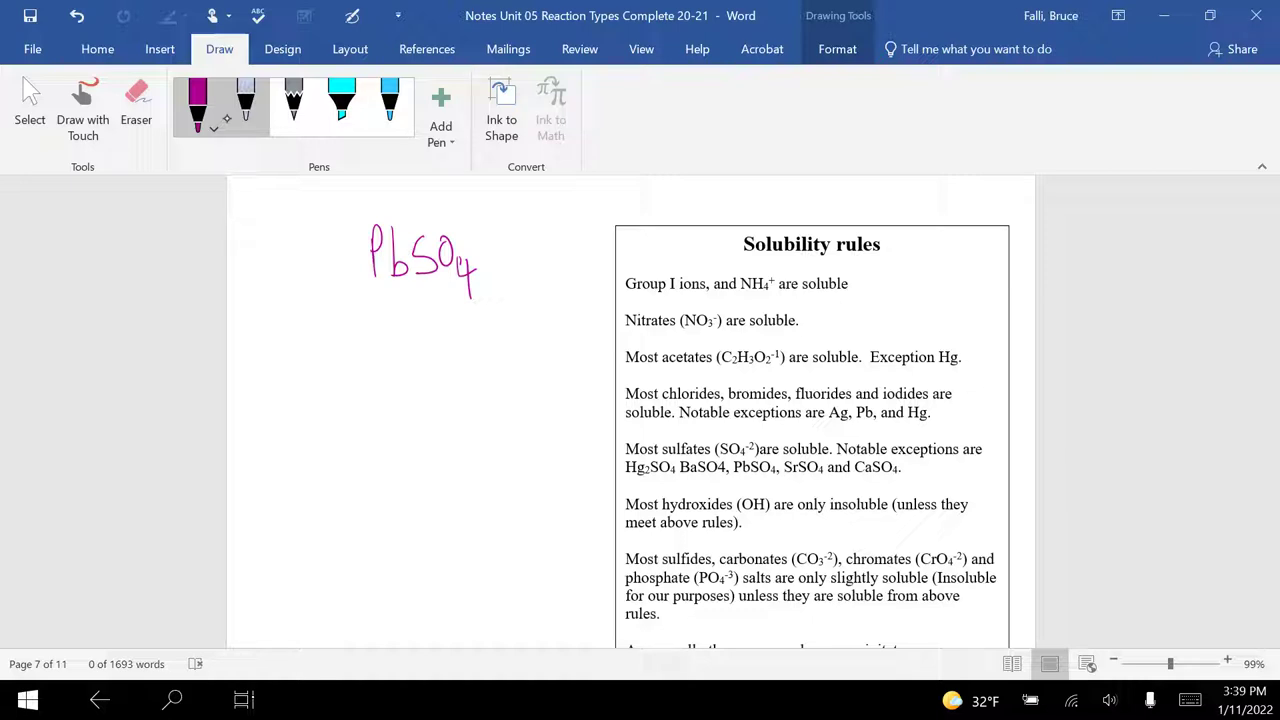
{"action": "mouse_move", "coordinate": [698, 200]}
{"action": "left_mouse_down"}
{"action": "mouse_move", "coordinate": [687, 211]}
{"action": "mouse_move", "coordinate": [707, 216]}
{"action": "left_mouse_up"}
{"action": "left_click_drag", "start_coordinate": [713, 204], "coordinate": [772, 225]}
{"action": "mouse_move", "coordinate": [810, 180]}
{"action": "left_mouse_down"}
{"action": "mouse_move", "coordinate": [790, 240]}
{"action": "mouse_move", "coordinate": [808, 182]}
{"action": "mouse_move", "coordinate": [845, 220]}
{"action": "left_mouse_up"}
{"action": "mouse_move", "coordinate": [855, 208]}
{"action": "left_mouse_down"}
{"action": "mouse_move", "coordinate": [847, 221]}
{"action": "mouse_move", "coordinate": [861, 211]}
{"action": "mouse_move", "coordinate": [869, 224]}
{"action": "mouse_move", "coordinate": [892, 203]}
{"action": "left_mouse_up"}
{"action": "left_click_drag", "start_coordinate": [880, 212], "coordinate": [923, 220]}
{"action": "mouse_move", "coordinate": [930, 208]}
{"action": "left_mouse_down"}
{"action": "mouse_move", "coordinate": [930, 220]}
{"action": "mouse_move", "coordinate": [942, 196]}
{"action": "left_mouse_up"}
{"action": "mouse_move", "coordinate": [942, 196]}
{"action": "left_mouse_down"}
{"action": "mouse_move", "coordinate": [943, 221]}
{"action": "mouse_move", "coordinate": [954, 205]}
{"action": "left_mouse_up"}
{"action": "mouse_move", "coordinate": [945, 212]}
{"action": "left_mouse_down"}
{"action": "mouse_move", "coordinate": [966, 236]}
{"action": "mouse_move", "coordinate": [967, 222]}
{"action": "left_mouse_up"}
{"action": "left_click_drag", "start_coordinate": [986, 218], "coordinate": [984, 242]}
{"action": "left_click_drag", "start_coordinate": [985, 211], "coordinate": [997, 227]}
{"action": "left_click_drag", "start_coordinate": [993, 211], "coordinate": [1008, 208]}
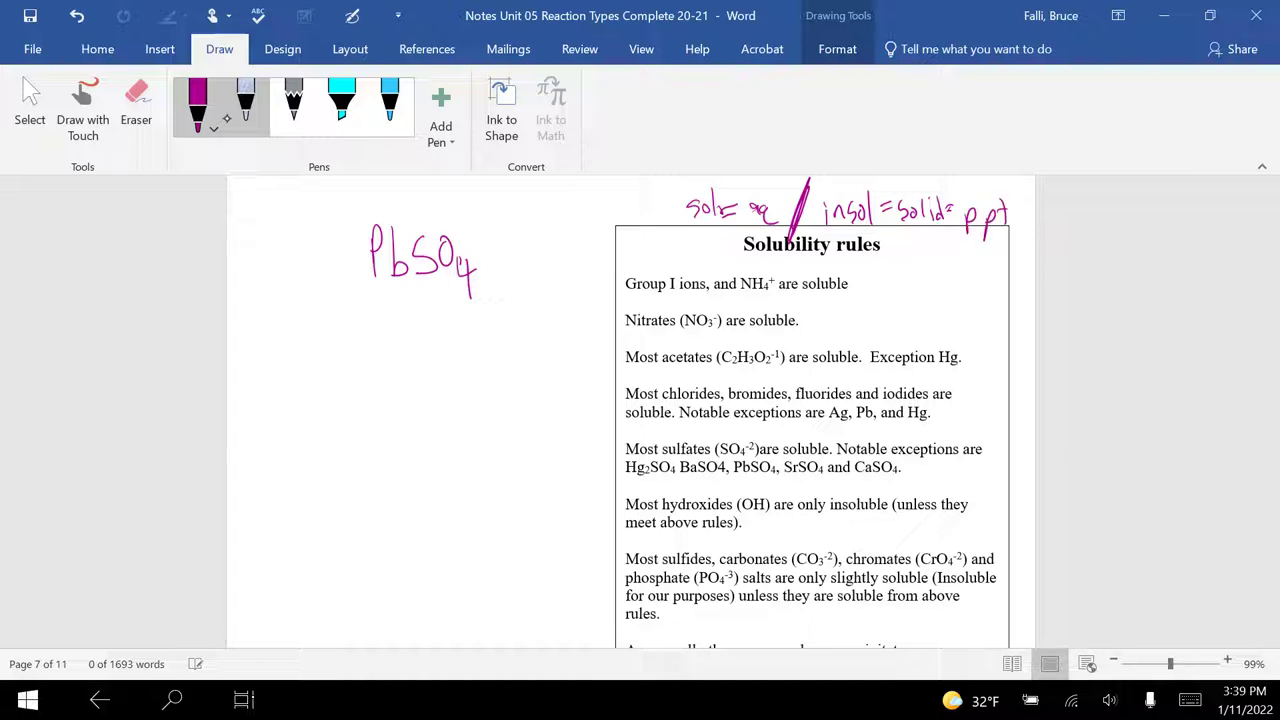
Brace 'insol = solid = ppt', add a smiley beneath it, and sketch a box beside PbSO4.
{"action": "mouse_move", "coordinate": [822, 216]}
{"action": "left_mouse_down"}
{"action": "mouse_move", "coordinate": [829, 238]}
{"action": "mouse_move", "coordinate": [912, 256]}
{"action": "mouse_move", "coordinate": [1009, 226]}
{"action": "left_mouse_up"}
{"action": "left_click_drag", "start_coordinate": [906, 263], "coordinate": [931, 275]}
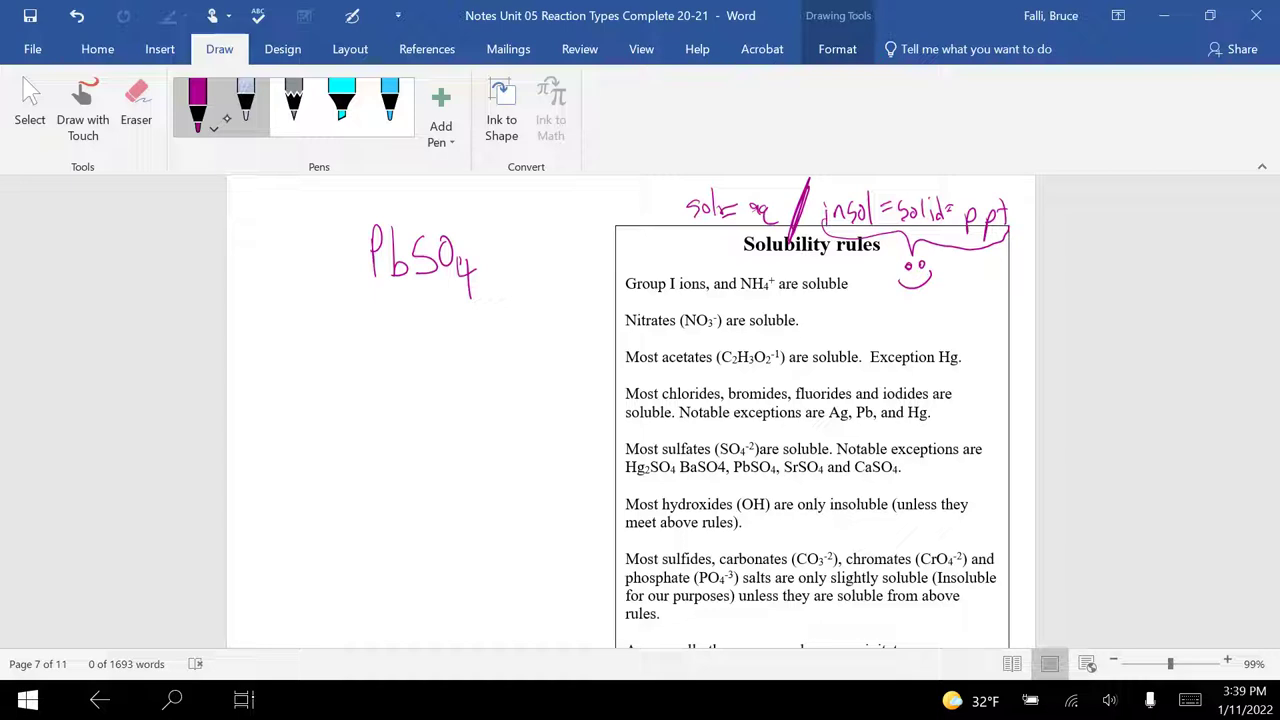
{"action": "mouse_move", "coordinate": [496, 218]}
{"action": "left_mouse_down"}
{"action": "mouse_move", "coordinate": [516, 218]}
{"action": "mouse_move", "coordinate": [508, 272]}
{"action": "mouse_move", "coordinate": [522, 282]}
{"action": "mouse_move", "coordinate": [501, 284]}
{"action": "mouse_move", "coordinate": [608, 241]}
{"action": "mouse_move", "coordinate": [624, 212]}
{"action": "mouse_move", "coordinate": [578, 282]}
{"action": "left_mouse_up"}
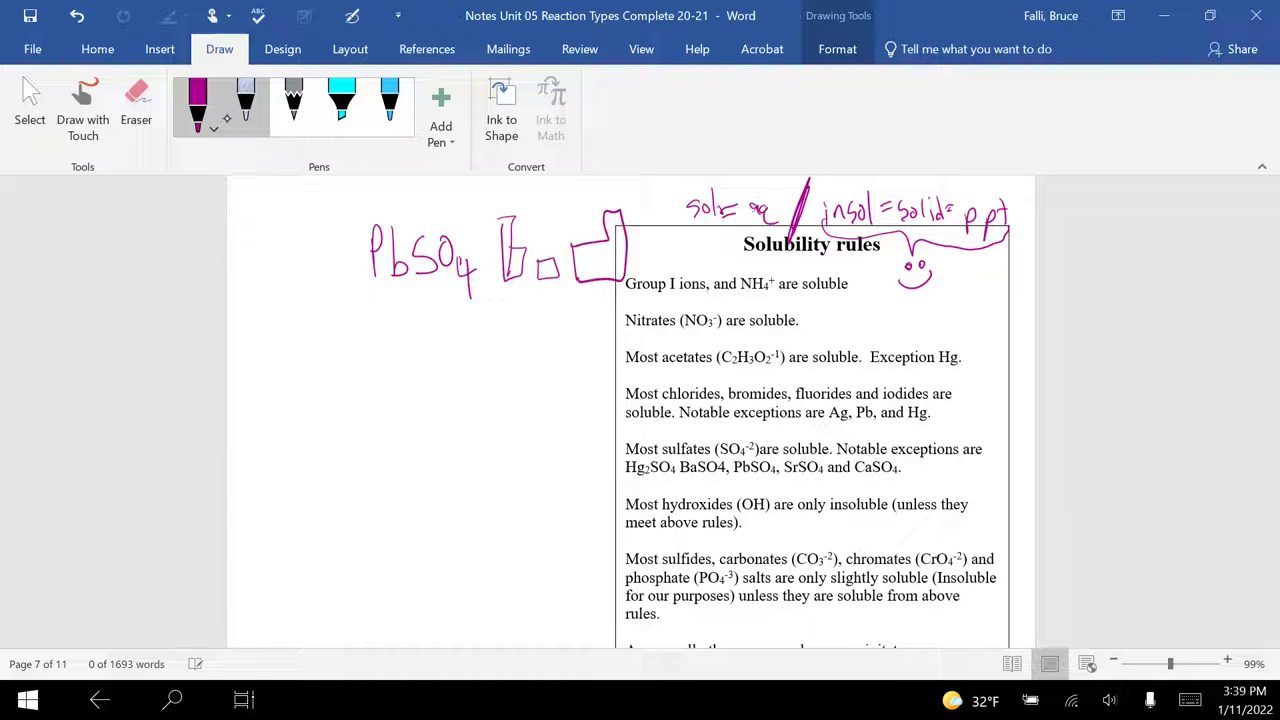
{"action": "mouse_move", "coordinate": [500, 212]}
{"action": "left_mouse_down"}
{"action": "mouse_move", "coordinate": [514, 212]}
{"action": "mouse_move", "coordinate": [500, 274]}
{"action": "left_mouse_up"}
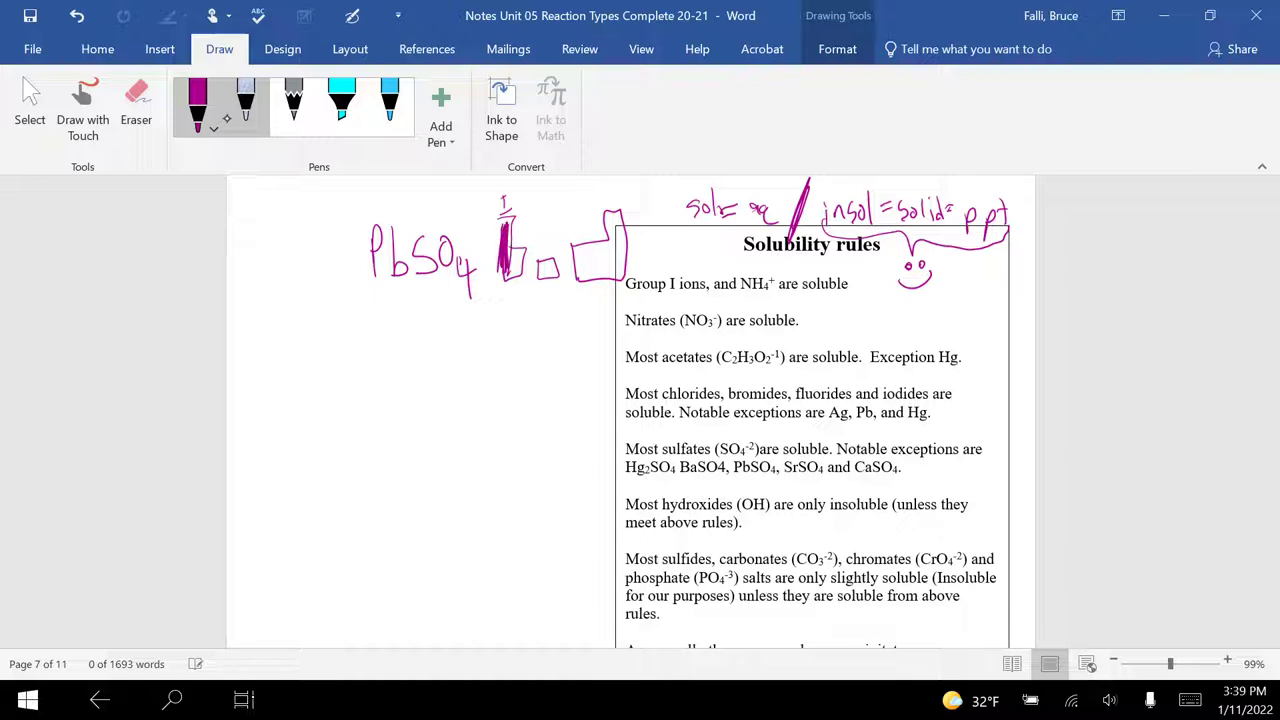
Underline soluble, NH4+, Nitrates (NO3-) and the acetate formula, and bracket the first three rules.
{"action": "left_click_drag", "start_coordinate": [802, 291], "coordinate": [852, 290]}
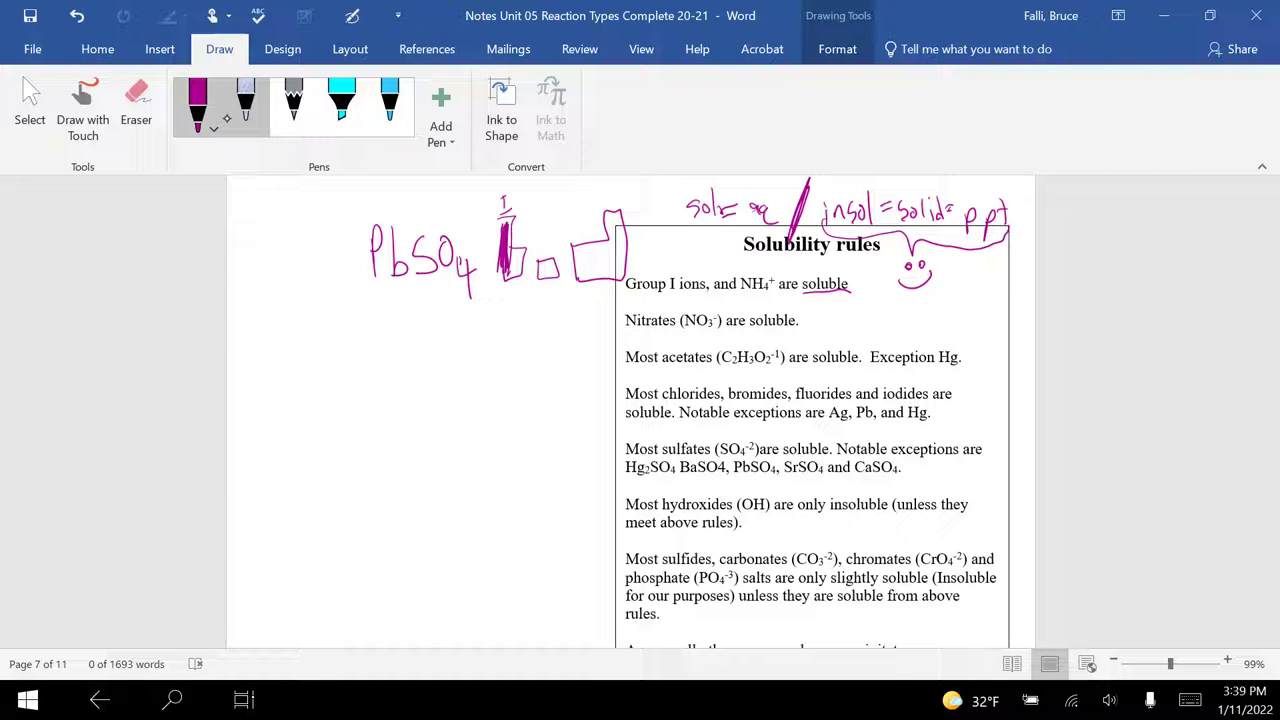
{"action": "left_click_drag", "start_coordinate": [740, 297], "coordinate": [776, 296]}
{"action": "left_click_drag", "start_coordinate": [630, 336], "coordinate": [726, 335]}
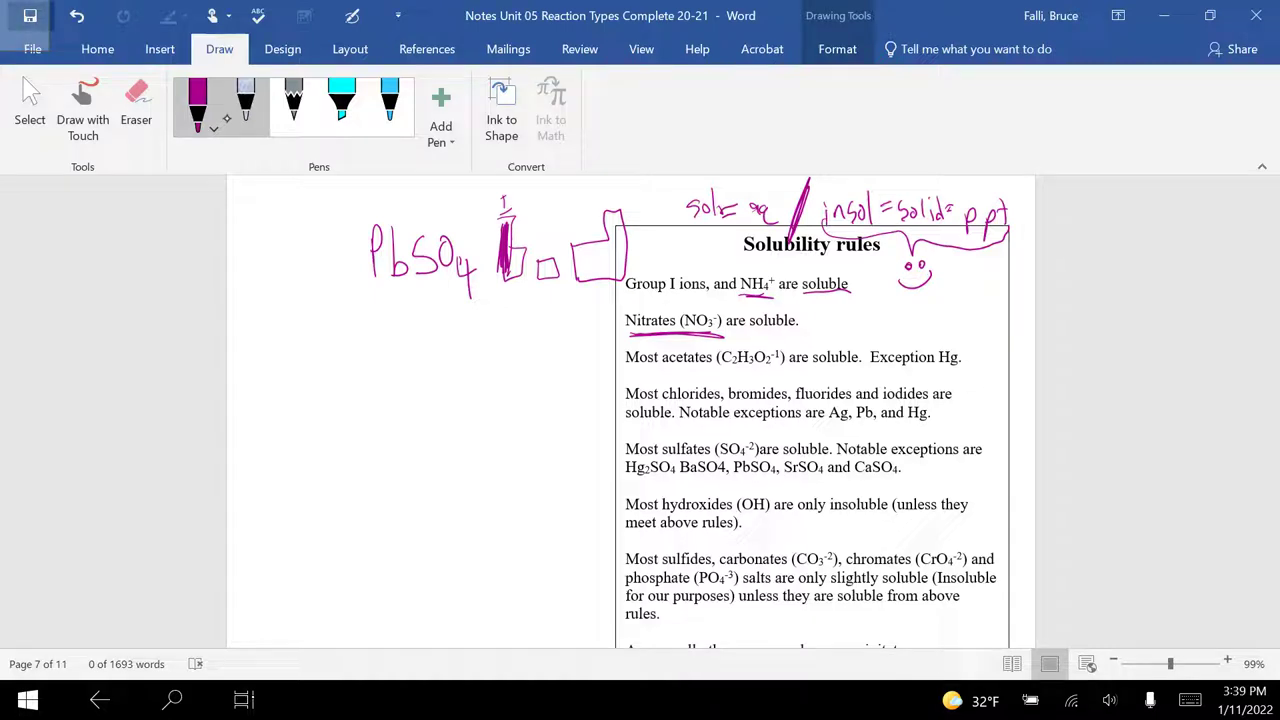
{"action": "left_click_drag", "start_coordinate": [718, 368], "coordinate": [782, 367]}
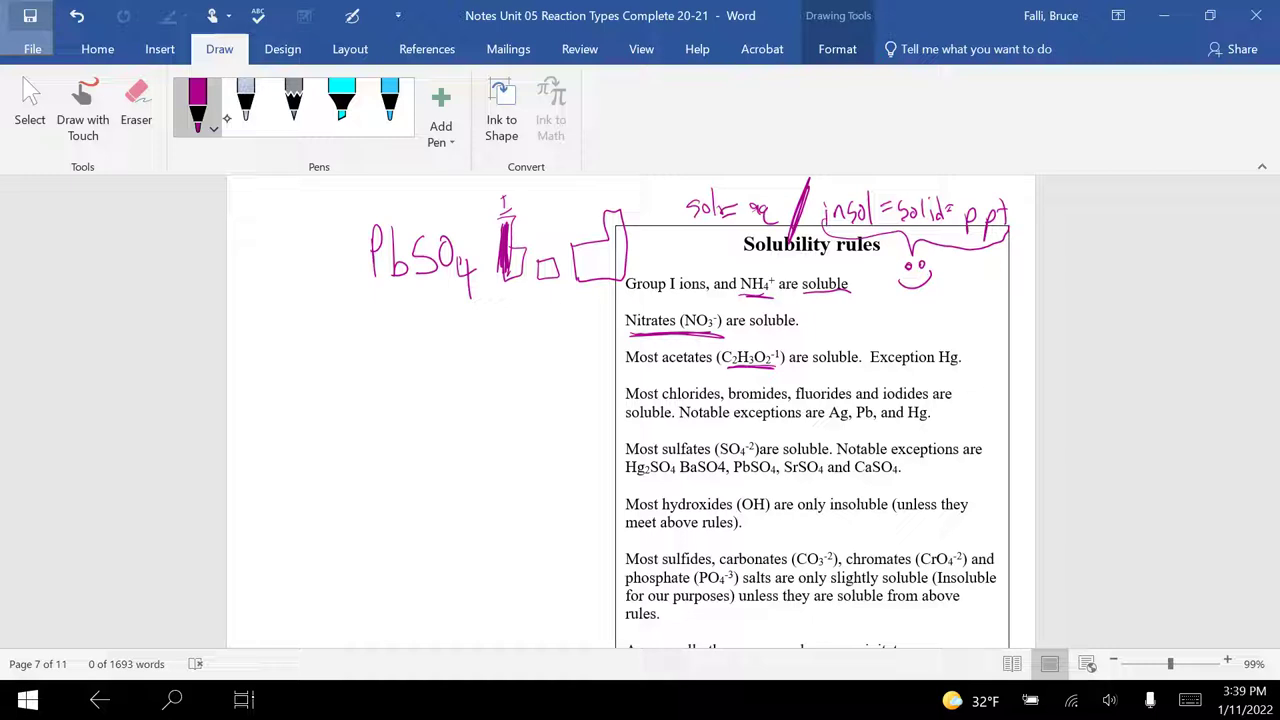
{"action": "mouse_move", "coordinate": [632, 270]}
{"action": "left_mouse_down"}
{"action": "mouse_move", "coordinate": [608, 372]}
{"action": "mouse_move", "coordinate": [630, 378]}
{"action": "left_mouse_up"}
Write Pb inside the sketched box and highlight the filled mark in cyan.
{"action": "left_click_drag", "start_coordinate": [585, 277], "coordinate": [597, 270]}
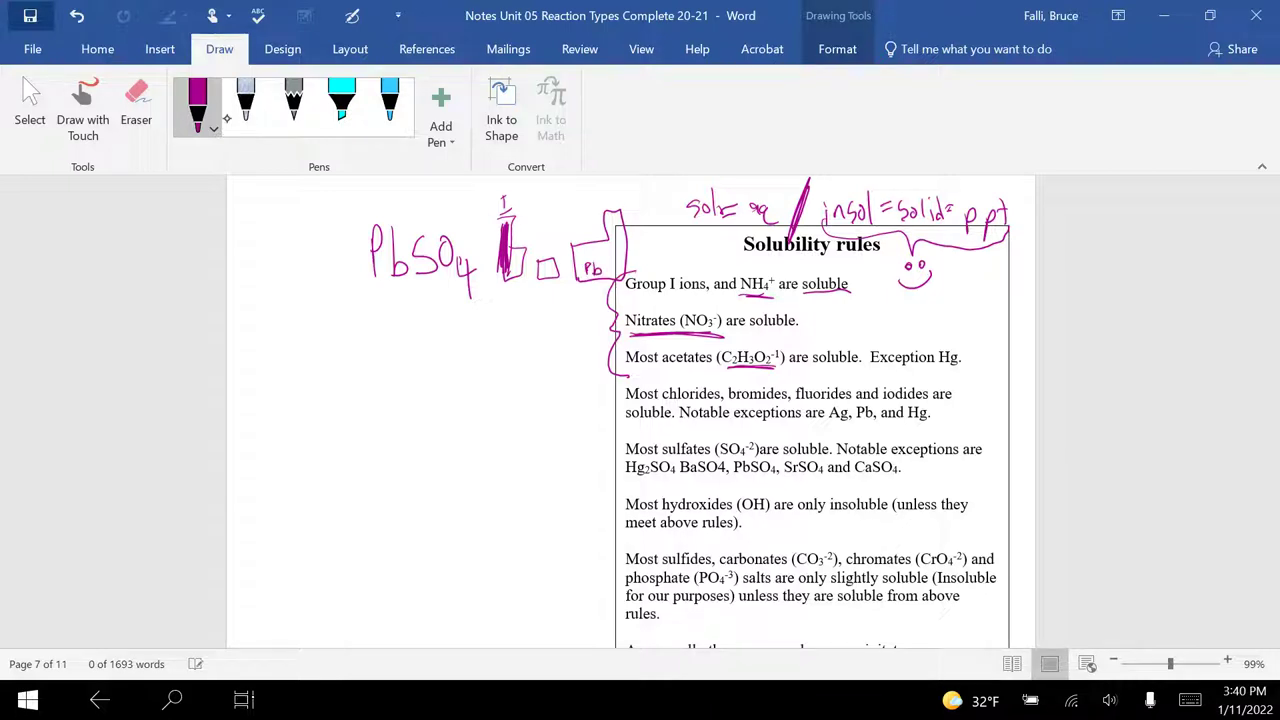
{"action": "mouse_move", "coordinate": [496, 218]}
{"action": "left_mouse_down"}
{"action": "mouse_move", "coordinate": [494, 278]}
{"action": "mouse_move", "coordinate": [514, 220]}
{"action": "mouse_move", "coordinate": [496, 218]}
{"action": "left_mouse_up"}
{"action": "left_click", "coordinate": [345, 105]}
{"action": "mouse_move", "coordinate": [505, 290]}
{"action": "left_mouse_down"}
{"action": "mouse_move", "coordinate": [505, 205]}
{"action": "mouse_move", "coordinate": [498, 270]}
{"action": "left_mouse_up"}
{"action": "left_click", "coordinate": [197, 103]}
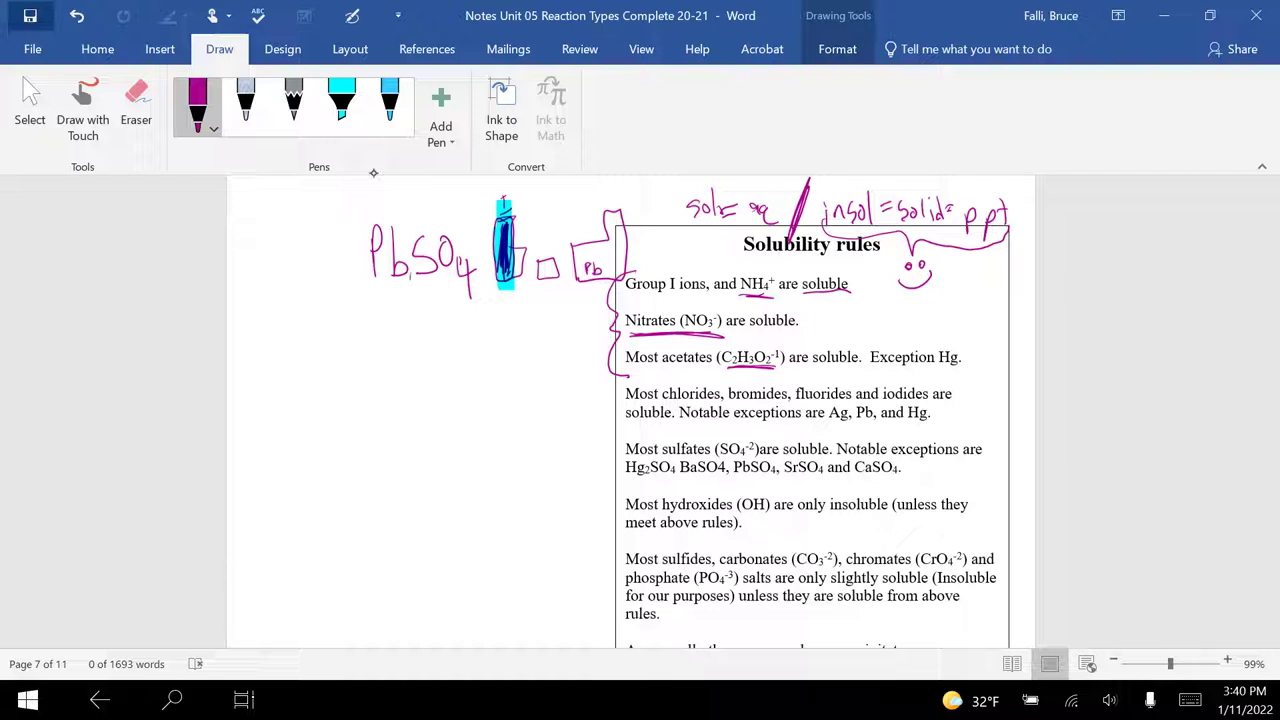
Underline SO4 in the handwritten PbSO4, bracket the Most sulfates rule, and underline its PbSO4 exception.
{"action": "mouse_move", "coordinate": [410, 283]}
{"action": "left_mouse_down"}
{"action": "mouse_move", "coordinate": [446, 296]}
{"action": "mouse_move", "coordinate": [474, 286]}
{"action": "left_mouse_up"}
{"action": "mouse_move", "coordinate": [617, 450]}
{"action": "left_mouse_down"}
{"action": "mouse_move", "coordinate": [628, 484]}
{"action": "mouse_move", "coordinate": [616, 460]}
{"action": "left_mouse_up"}
{"action": "left_click_drag", "start_coordinate": [734, 481], "coordinate": [776, 480]}
Underline MOST and mark the (s) after PbSO4 in the example.
{"action": "scroll", "coordinate": [373, 173], "scroll_direction": "up", "scroll_amount": 5}
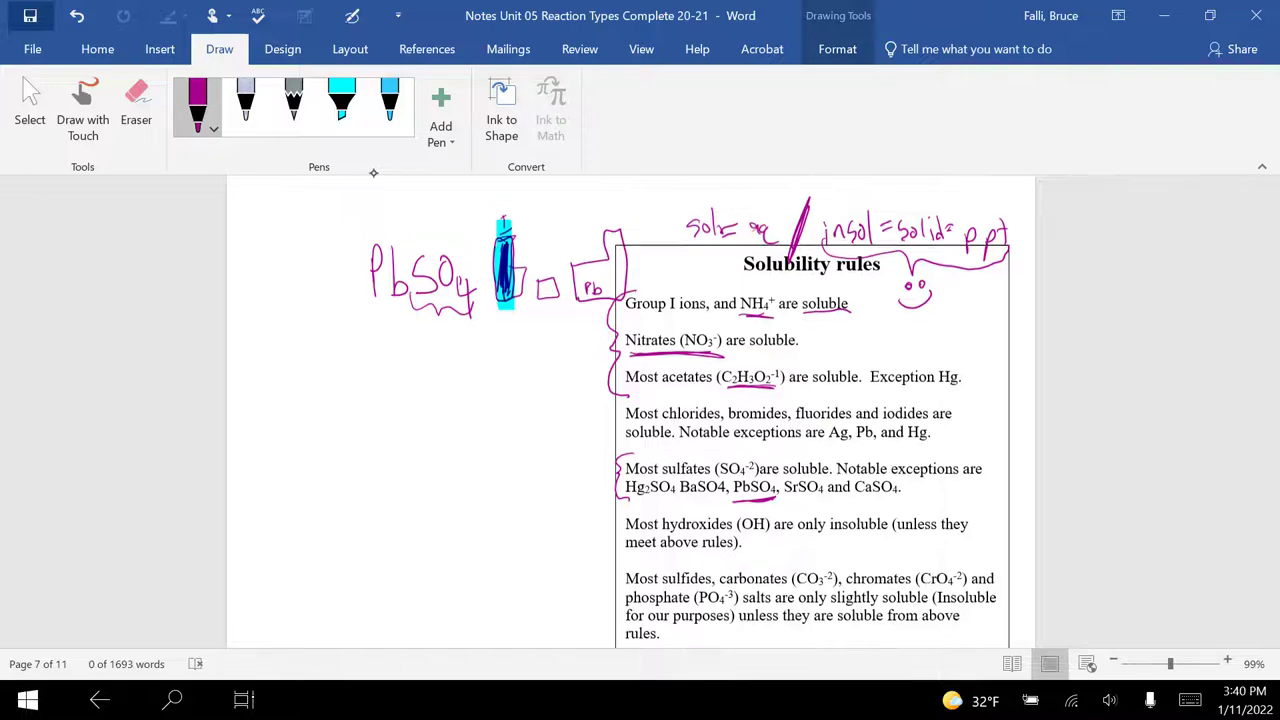
{"action": "scroll", "coordinate": [373, 173], "scroll_direction": "up", "scroll_amount": 1}
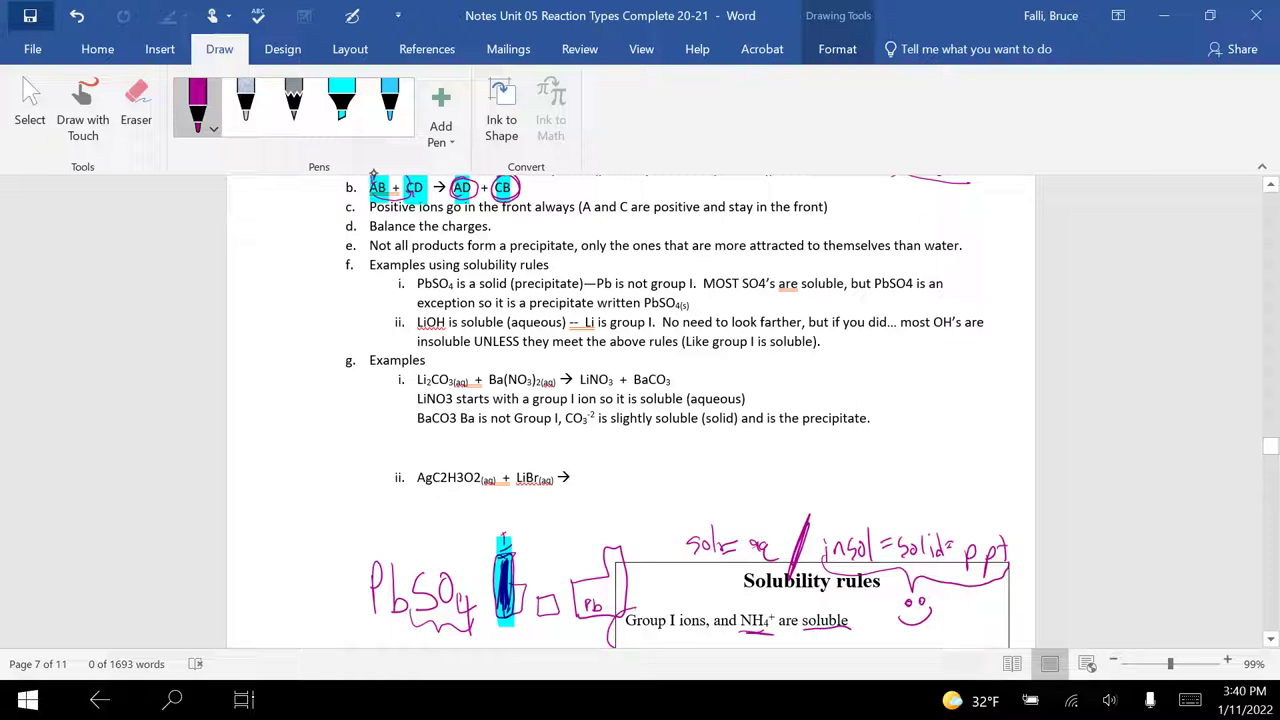
{"action": "left_click_drag", "start_coordinate": [703, 290], "coordinate": [737, 295]}
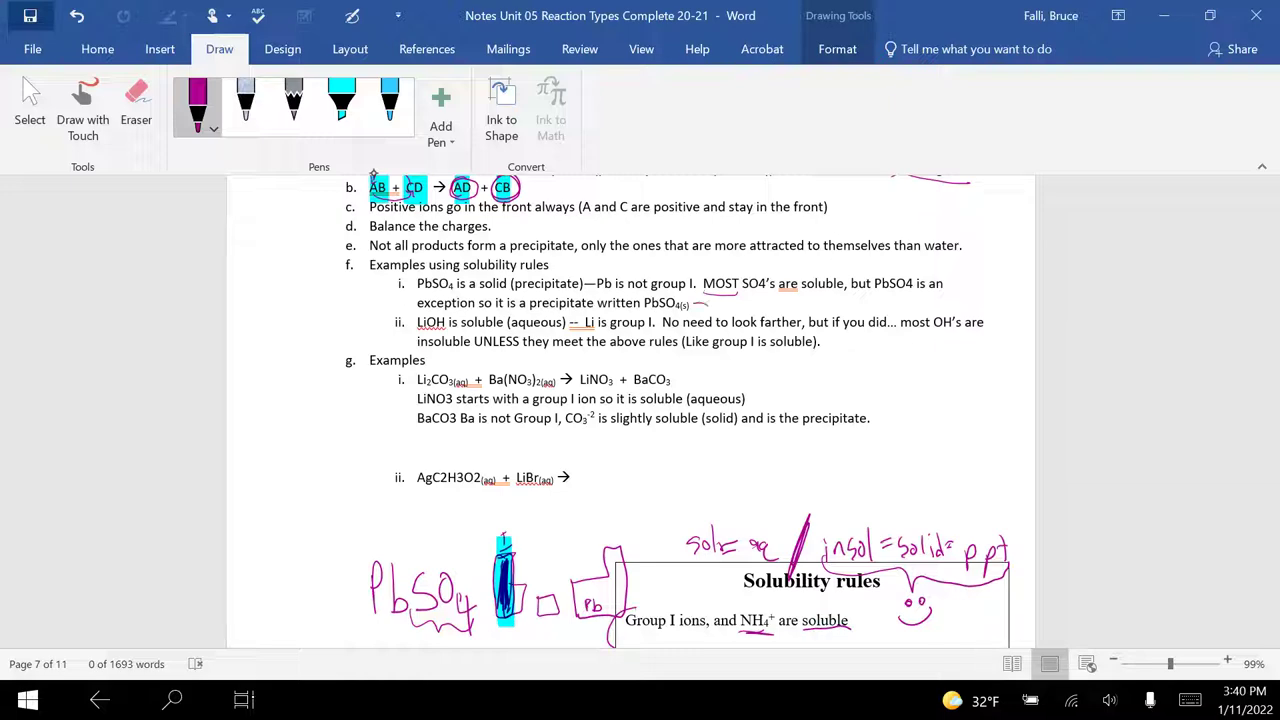
{"action": "left_click_drag", "start_coordinate": [695, 299], "coordinate": [692, 309]}
Handwrite LiOH below the PbSO4 ink.
{"action": "scroll", "coordinate": [373, 175], "scroll_direction": "down", "scroll_amount": 2}
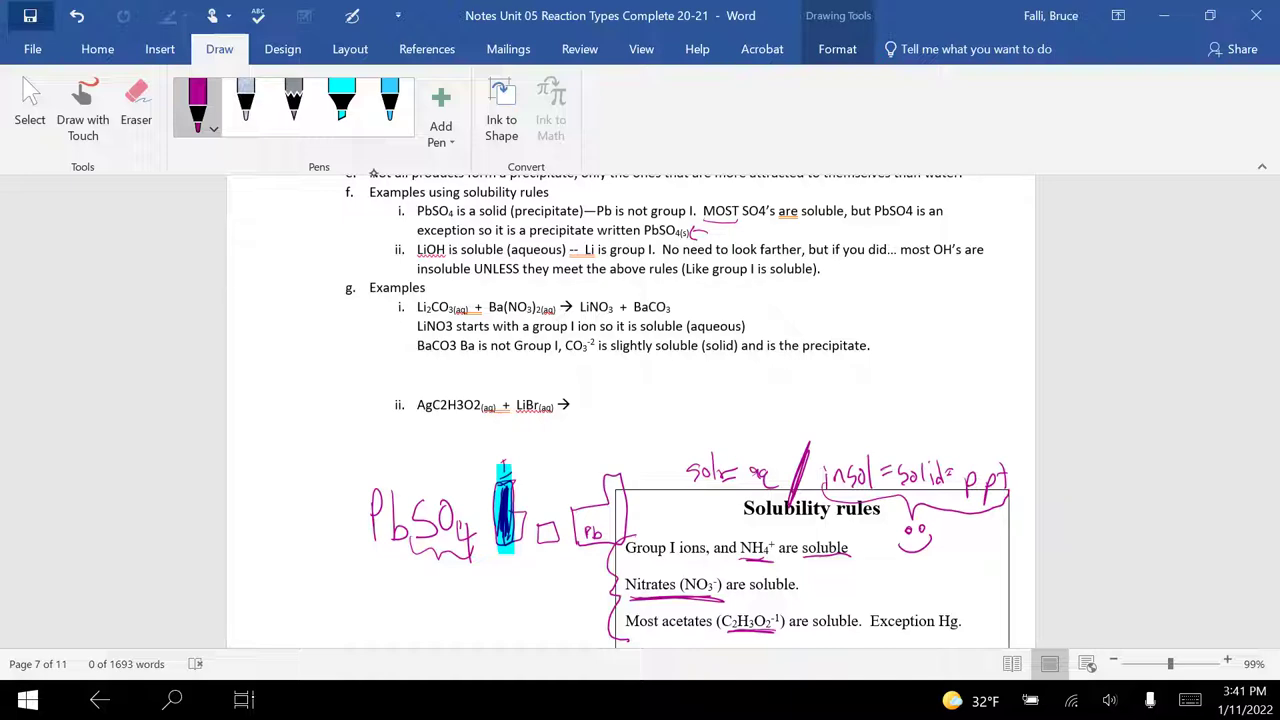
{"action": "scroll", "coordinate": [372, 173], "scroll_direction": "down", "scroll_amount": 1}
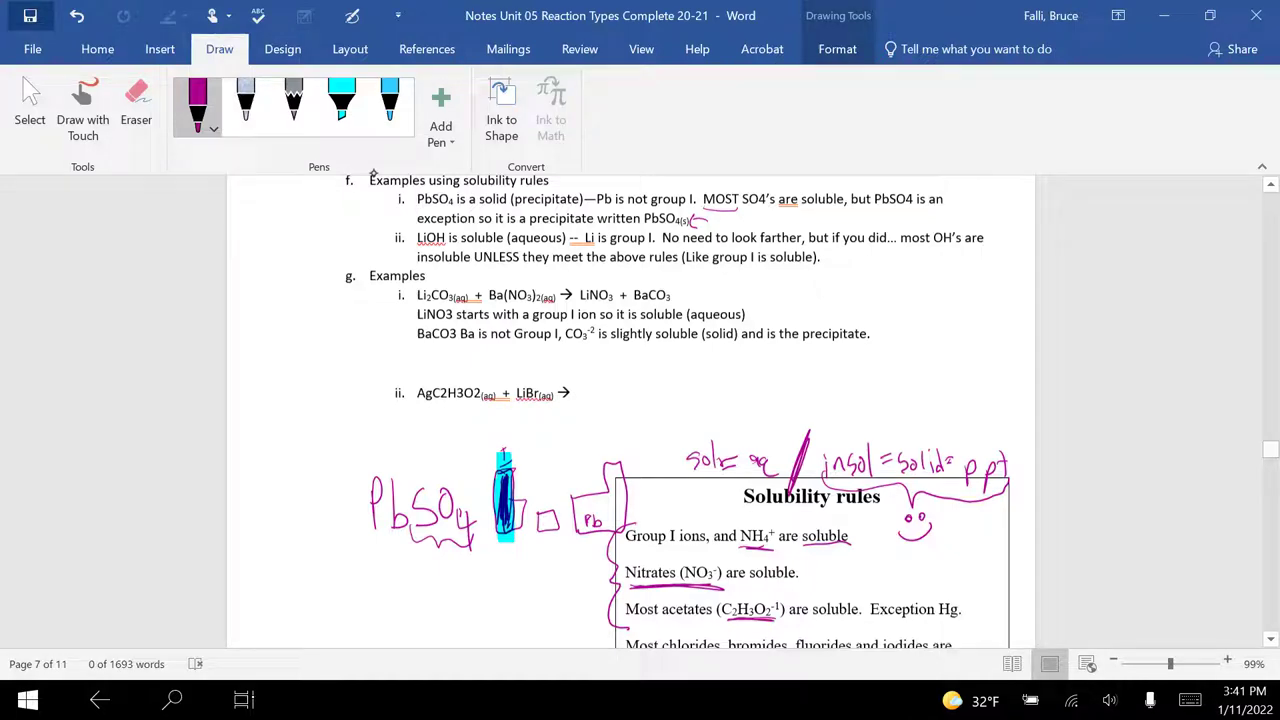
{"action": "scroll", "coordinate": [373, 173], "scroll_direction": "down", "scroll_amount": 5}
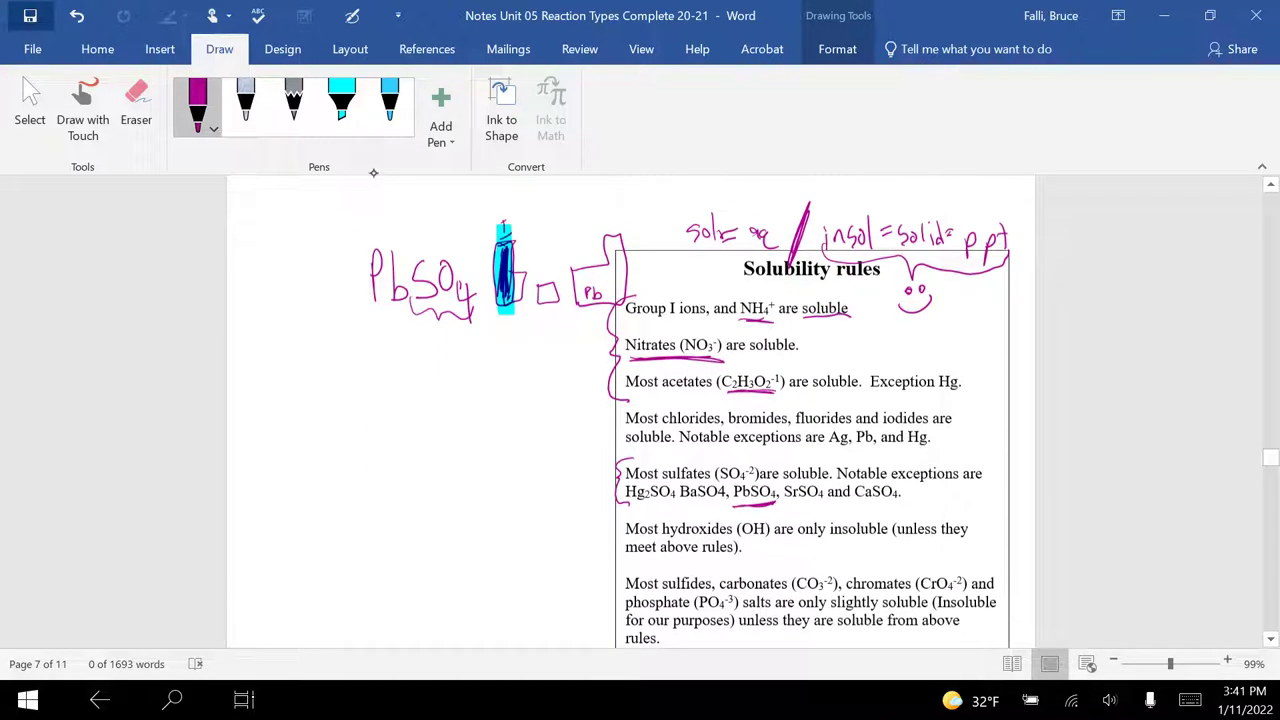
{"action": "mouse_move", "coordinate": [322, 386]}
{"action": "left_mouse_down"}
{"action": "mouse_move", "coordinate": [323, 442]}
{"action": "mouse_move", "coordinate": [342, 440]}
{"action": "left_mouse_up"}
{"action": "left_click_drag", "start_coordinate": [347, 426], "coordinate": [348, 436]}
{"action": "mouse_move", "coordinate": [370, 388]}
{"action": "left_mouse_down"}
{"action": "mouse_move", "coordinate": [362, 420]}
{"action": "mouse_move", "coordinate": [390, 434]}
{"action": "mouse_move", "coordinate": [404, 407]}
{"action": "left_mouse_up"}
{"action": "left_click_drag", "start_coordinate": [403, 377], "coordinate": [405, 437]}
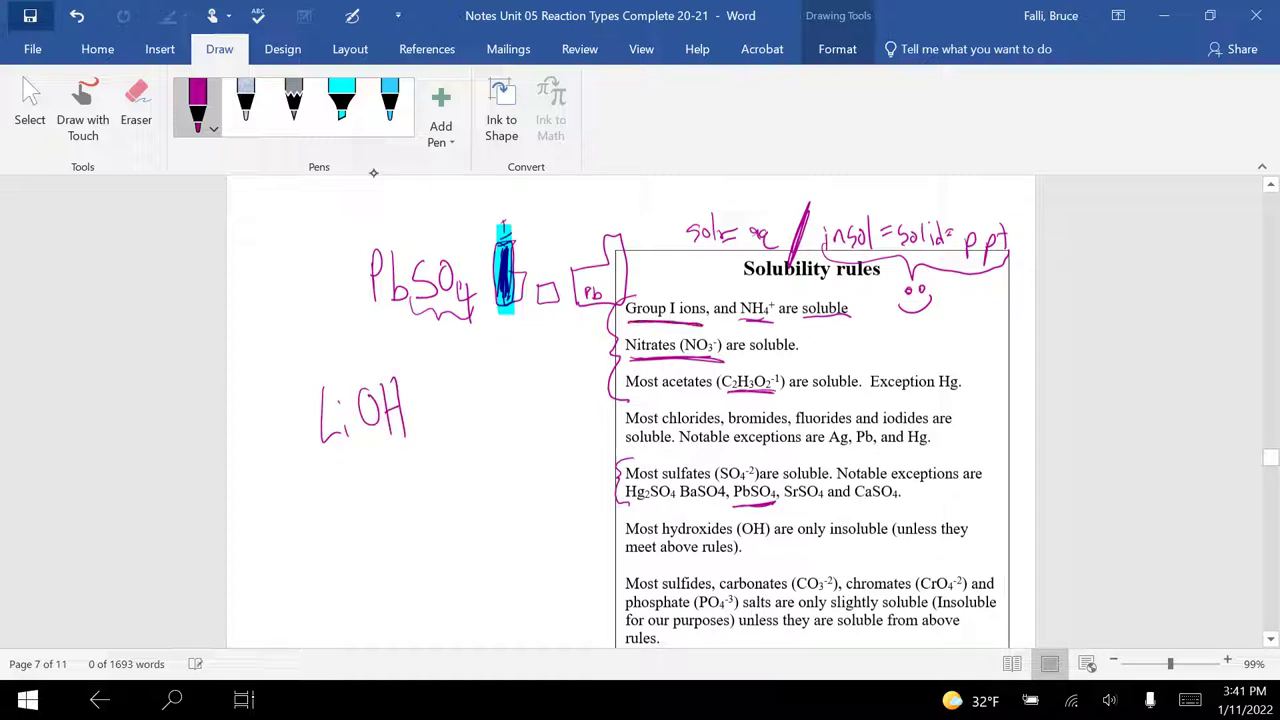
Draw an arrow into the highlighted box, circle 'soluble' in the first rule, and label LiOH (aq).
{"action": "left_click_drag", "start_coordinate": [455, 211], "coordinate": [489, 256]}
{"action": "left_click_drag", "start_coordinate": [500, 238], "coordinate": [510, 300]}
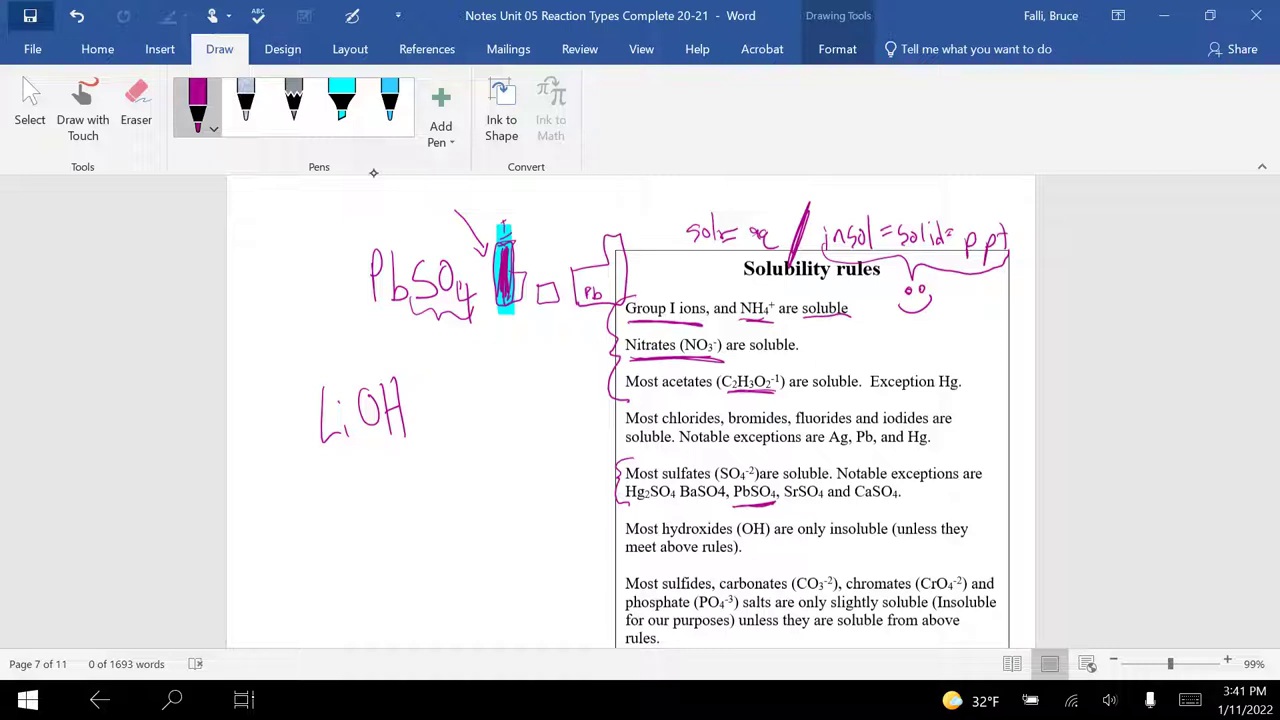
{"action": "mouse_move", "coordinate": [806, 320]}
{"action": "left_mouse_down"}
{"action": "mouse_move", "coordinate": [840, 292]}
{"action": "mouse_move", "coordinate": [838, 323]}
{"action": "left_mouse_up"}
{"action": "mouse_move", "coordinate": [415, 426]}
{"action": "left_mouse_down"}
{"action": "mouse_move", "coordinate": [410, 446]}
{"action": "mouse_move", "coordinate": [450, 444]}
{"action": "left_mouse_up"}
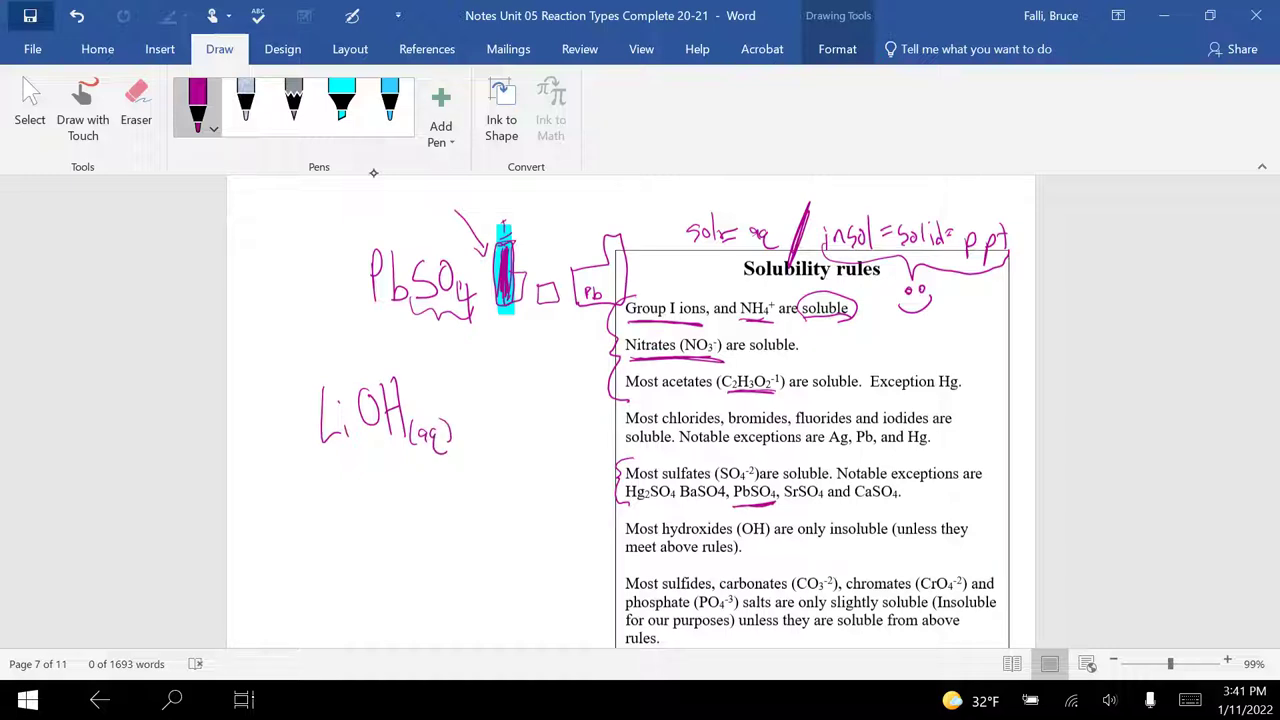
Underline (OH) and 'meet above rules' in the hydroxides rule and mark the Group I rule.
{"action": "scroll", "coordinate": [620, 420], "scroll_direction": "up", "scroll_amount": 5}
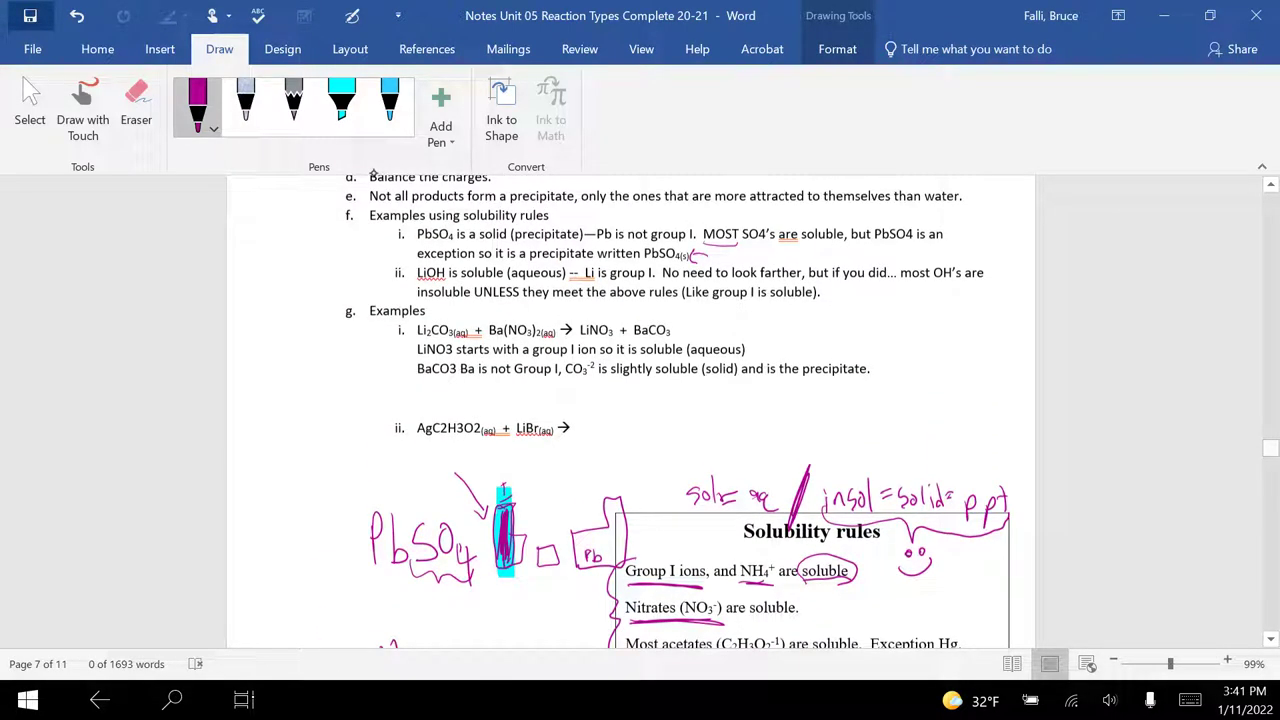
{"action": "left_click_drag", "start_coordinate": [586, 282], "coordinate": [650, 282]}
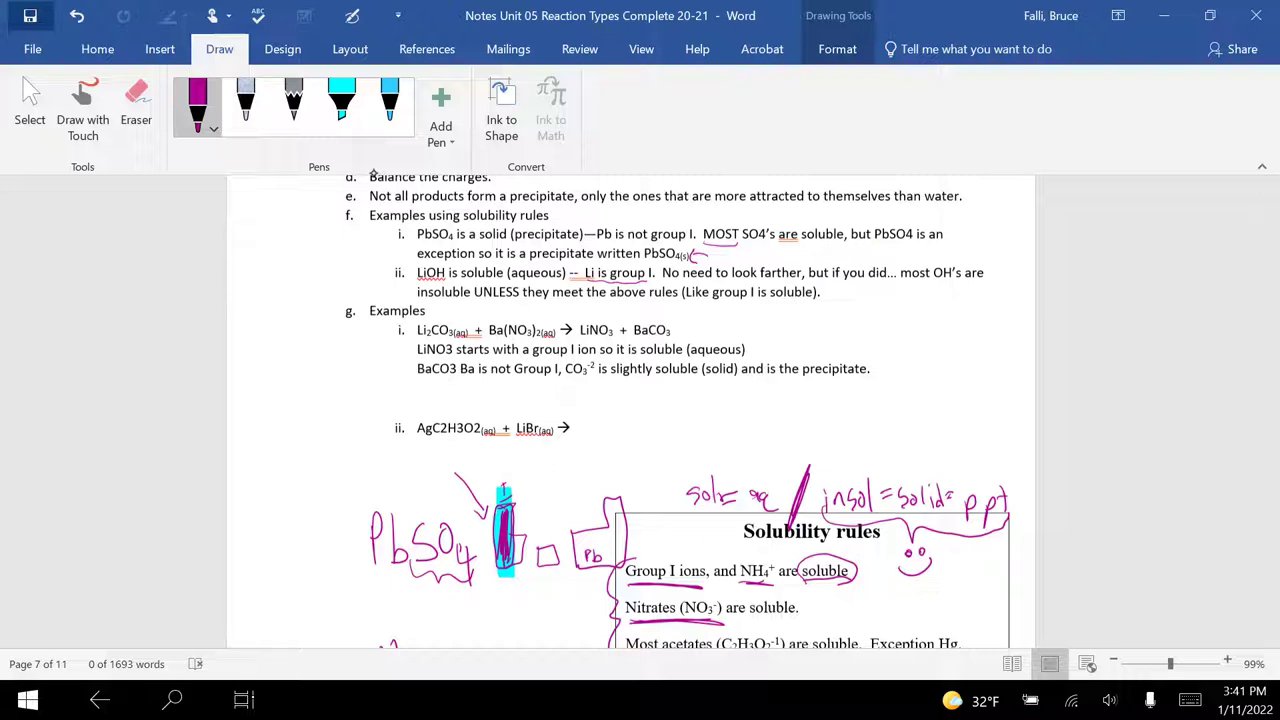
{"action": "scroll", "coordinate": [373, 172], "scroll_direction": "down", "scroll_amount": 7}
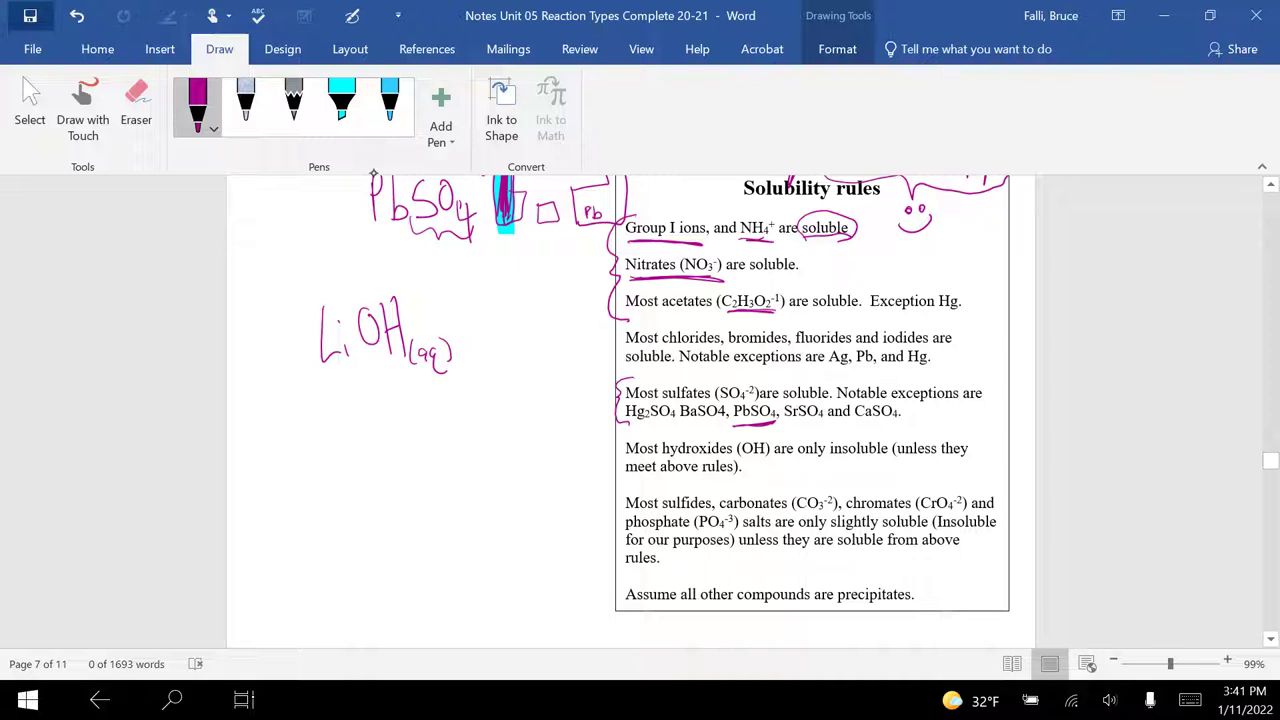
{"action": "left_click_drag", "start_coordinate": [740, 458], "coordinate": [764, 458]}
{"action": "left_click_drag", "start_coordinate": [626, 474], "coordinate": [740, 474]}
{"action": "left_click_drag", "start_coordinate": [612, 236], "coordinate": [592, 262]}
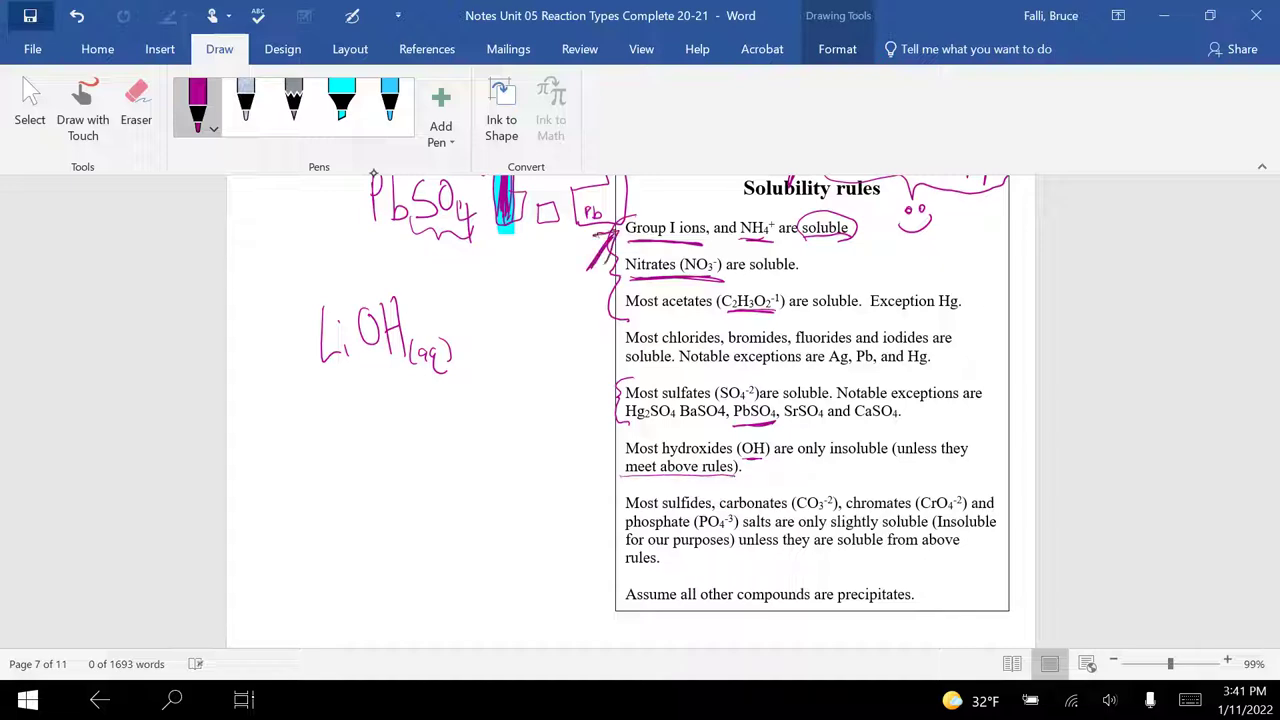
Zoom in and underline 'group I ion' in the LiNO3 explanation.
{"action": "scroll", "coordinate": [640, 400], "scroll_direction": "up", "scroll_amount": 3}
{"action": "scroll", "coordinate": [640, 400], "scroll_direction": "up", "scroll_amount": 3}
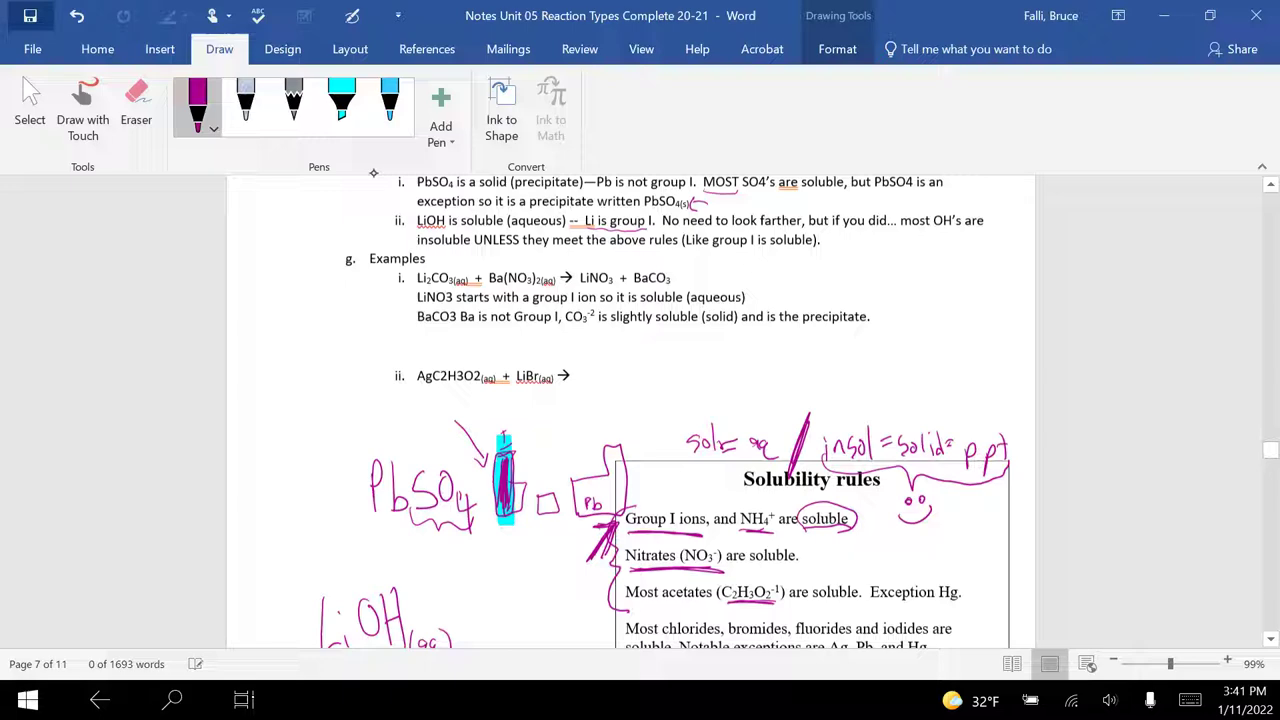
{"action": "scroll", "coordinate": [373, 172], "scroll_direction": "down", "scroll_amount": 1}
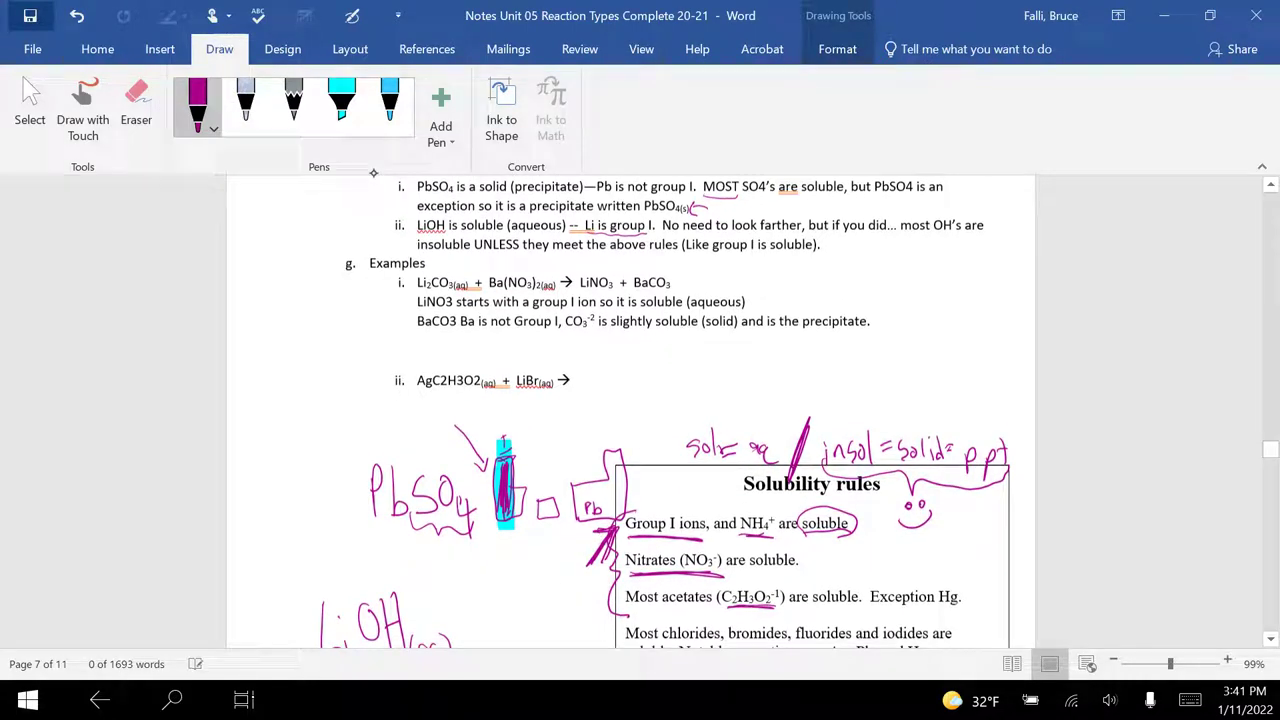
{"action": "scroll", "coordinate": [373, 172], "scroll_direction": "up", "scroll_amount": 6, "text": "ctrl"}
{"action": "scroll", "coordinate": [373, 172], "scroll_direction": "up", "scroll_amount": 6, "text": "ctrl"}
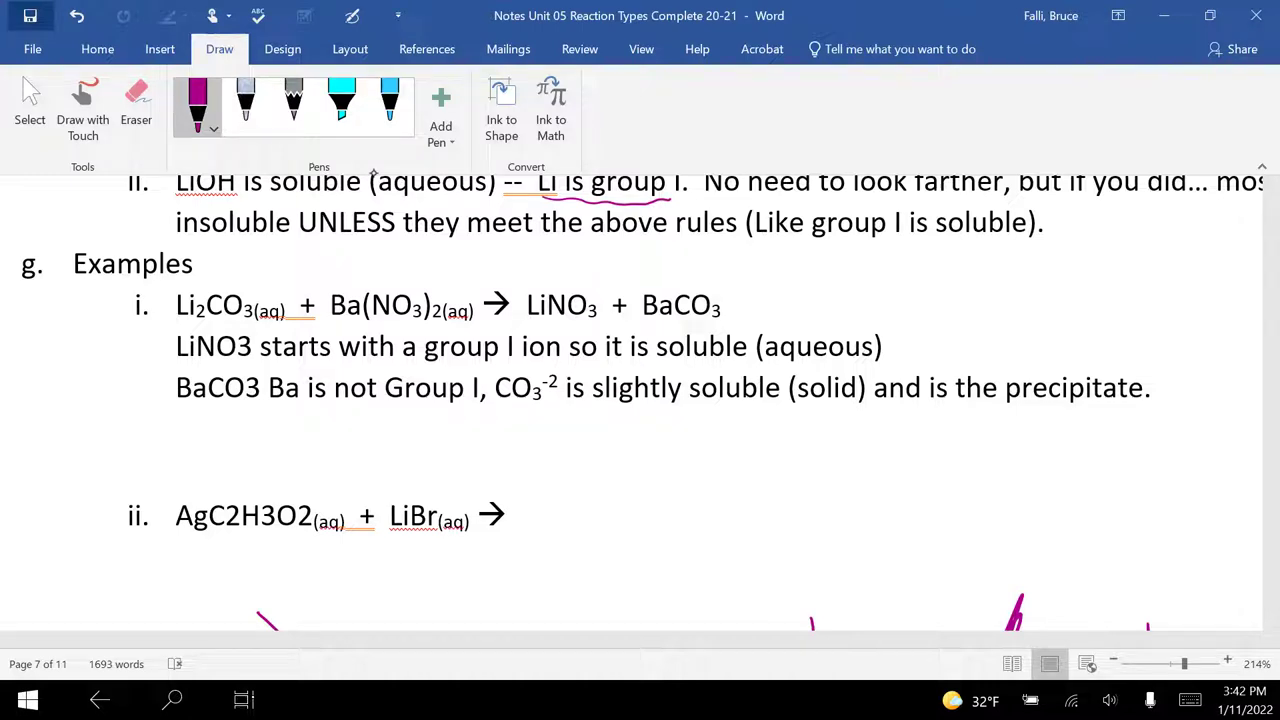
{"action": "left_click_drag", "start_coordinate": [426, 362], "coordinate": [541, 359]}
Write Li above the inked arrow and (aq) after LiNO3.
{"action": "scroll", "coordinate": [640, 400], "scroll_direction": "down", "scroll_amount": 3}
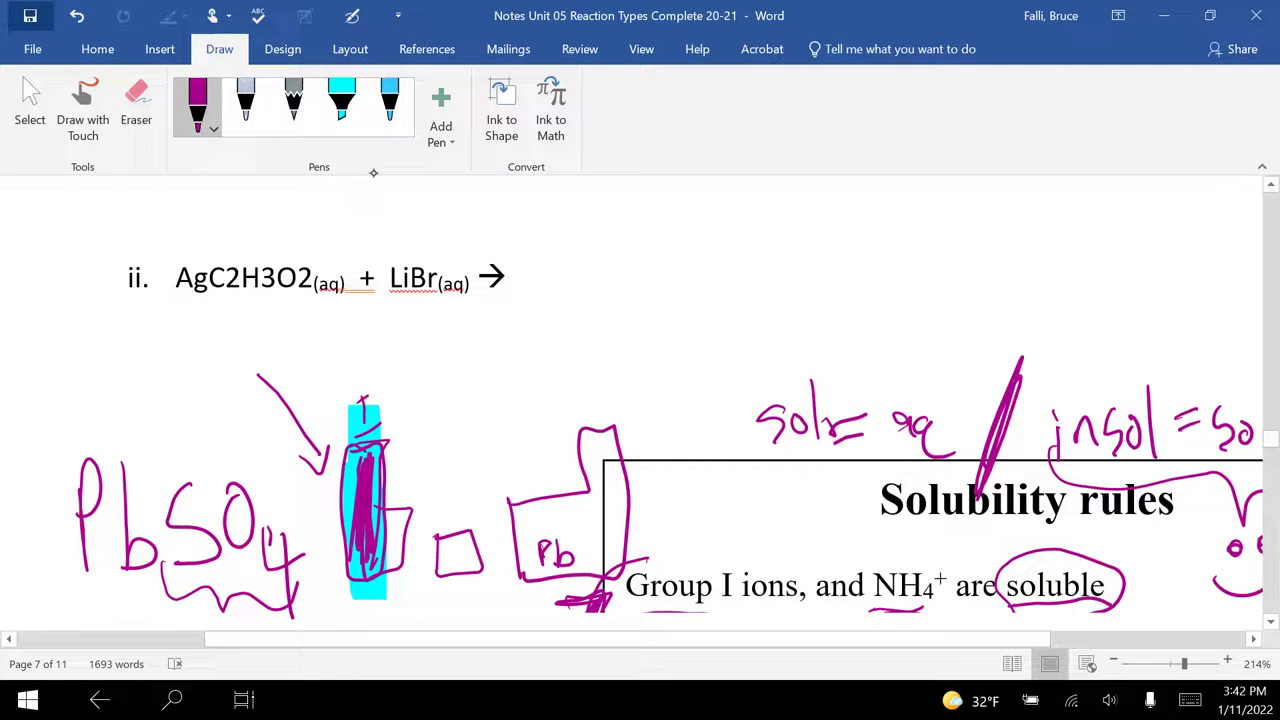
{"action": "left_click_drag", "start_coordinate": [216, 325], "coordinate": [239, 352]}
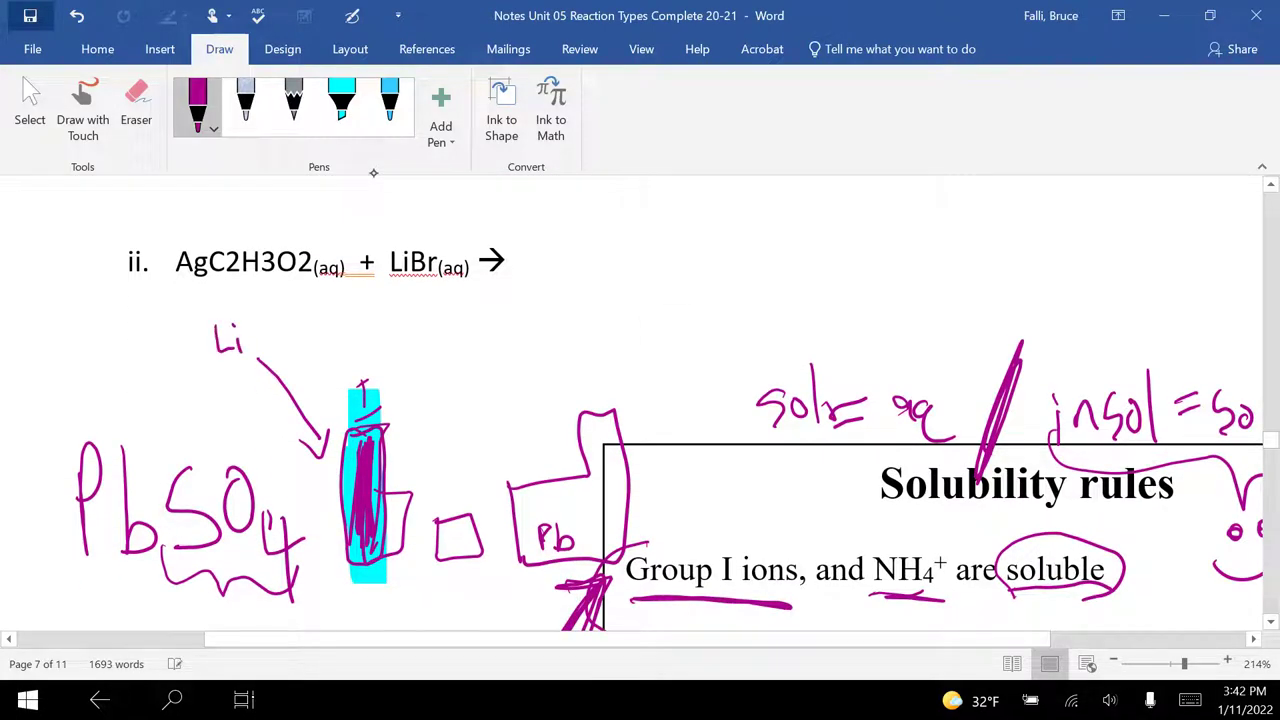
{"action": "left_click", "coordinate": [239, 336]}
{"action": "scroll", "coordinate": [640, 400], "scroll_direction": "up", "scroll_amount": 3}
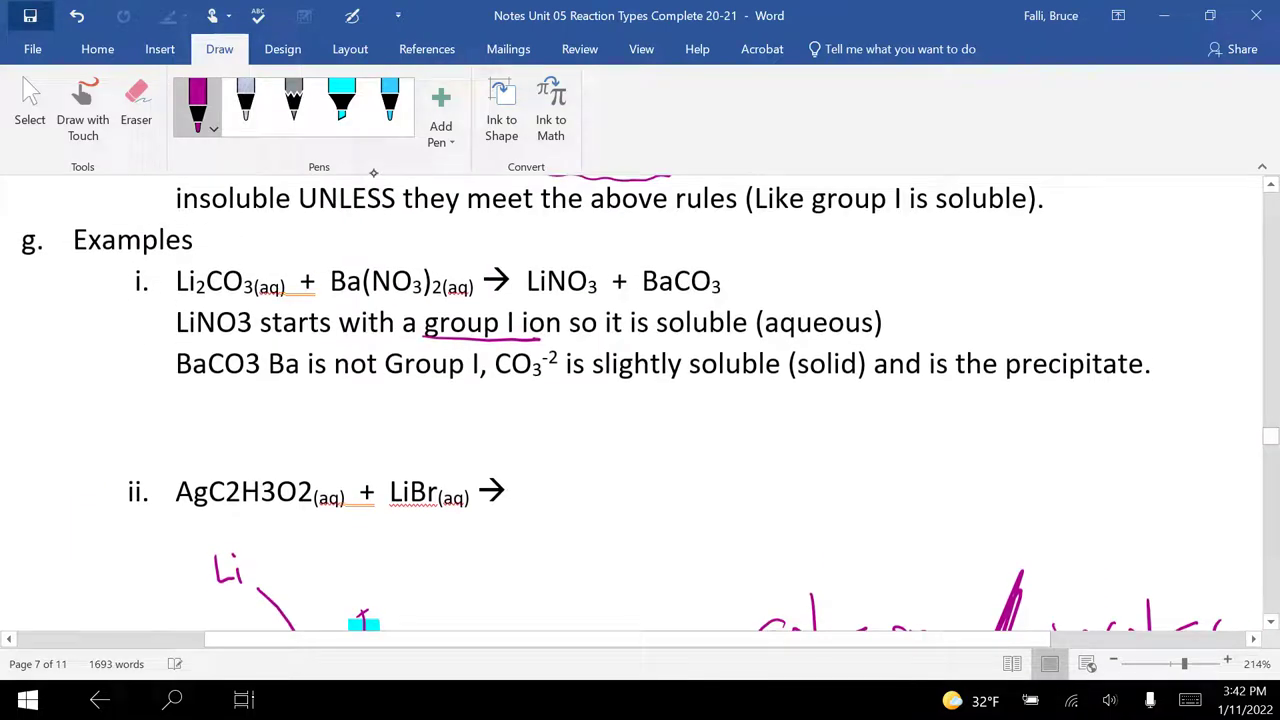
{"action": "mouse_move", "coordinate": [599, 294]}
{"action": "left_mouse_down"}
{"action": "mouse_move", "coordinate": [598, 316]}
{"action": "mouse_move", "coordinate": [618, 326]}
{"action": "left_mouse_up"}
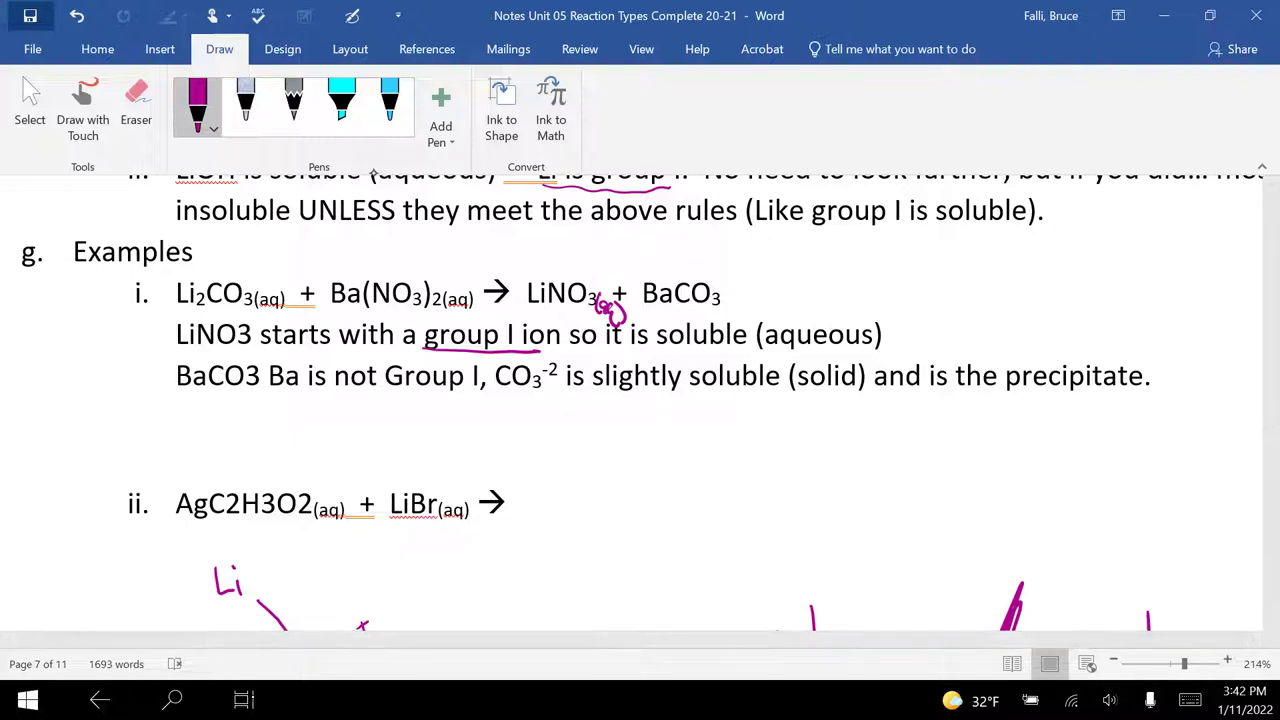
Write Br beside the highlighted box.
{"action": "scroll", "coordinate": [640, 400], "scroll_direction": "down", "scroll_amount": 3}
{"action": "mouse_move", "coordinate": [390, 512]}
{"action": "left_mouse_down"}
{"action": "mouse_move", "coordinate": [391, 528]}
{"action": "mouse_move", "coordinate": [410, 530]}
{"action": "left_mouse_up"}
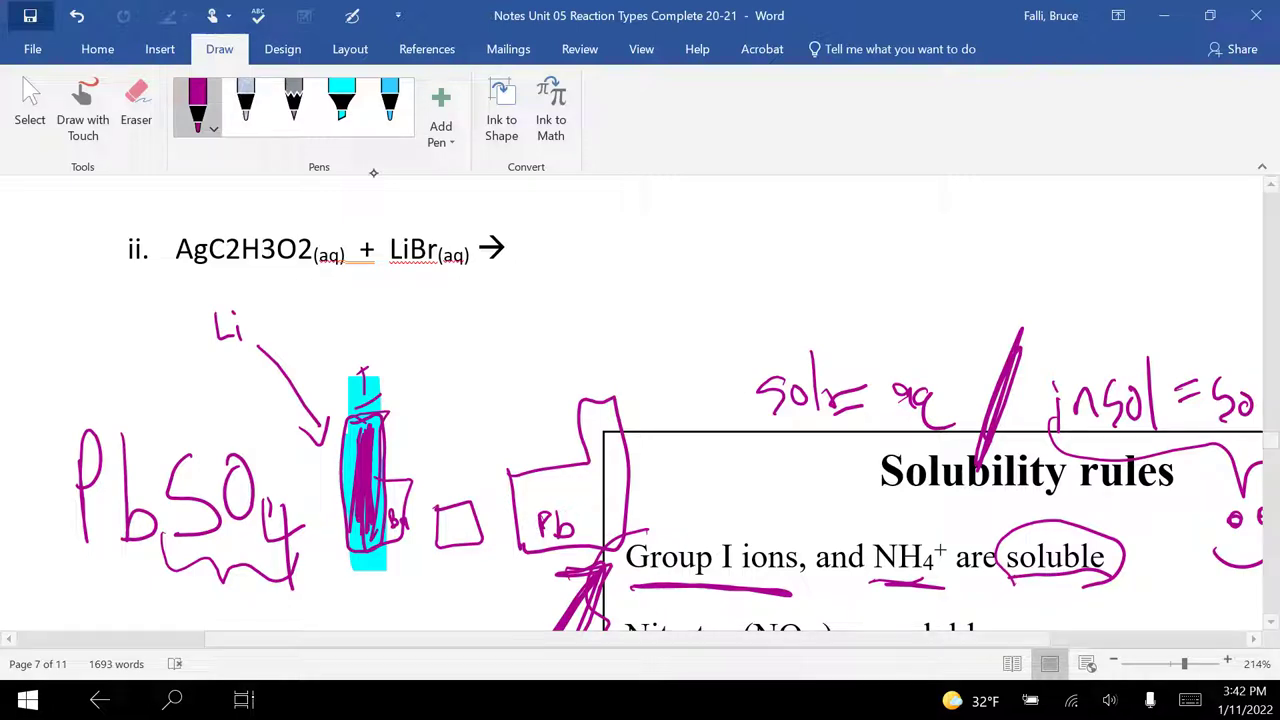
{"action": "scroll", "coordinate": [373, 173], "scroll_direction": "down", "scroll_amount": 3}
{"action": "scroll", "coordinate": [373, 173], "scroll_direction": "down", "scroll_amount": 2}
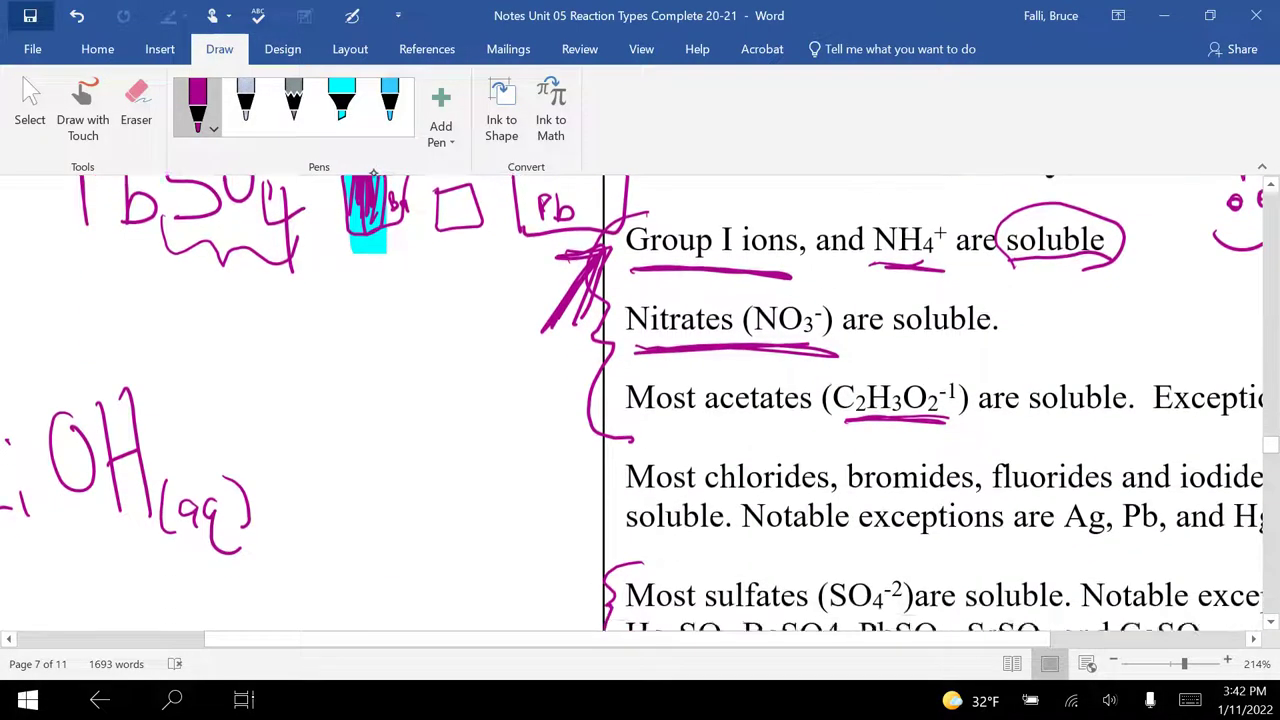
Underline Insoluble in the carbonates rule and circle (CO3-2).
{"action": "scroll", "coordinate": [373, 173], "scroll_direction": "down", "scroll_amount": 1}
{"action": "scroll", "coordinate": [373, 173], "scroll_direction": "down", "scroll_amount": 1}
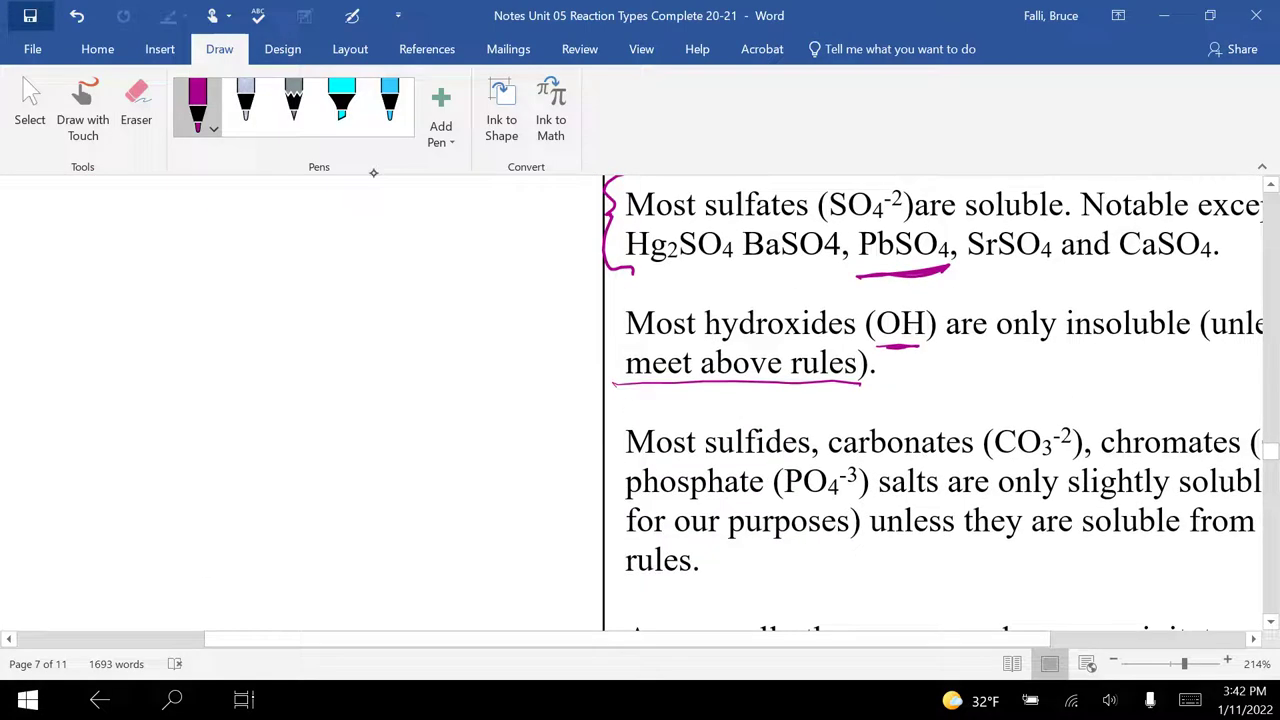
{"action": "scroll", "coordinate": [373, 173], "scroll_direction": "right", "scroll_amount": 3}
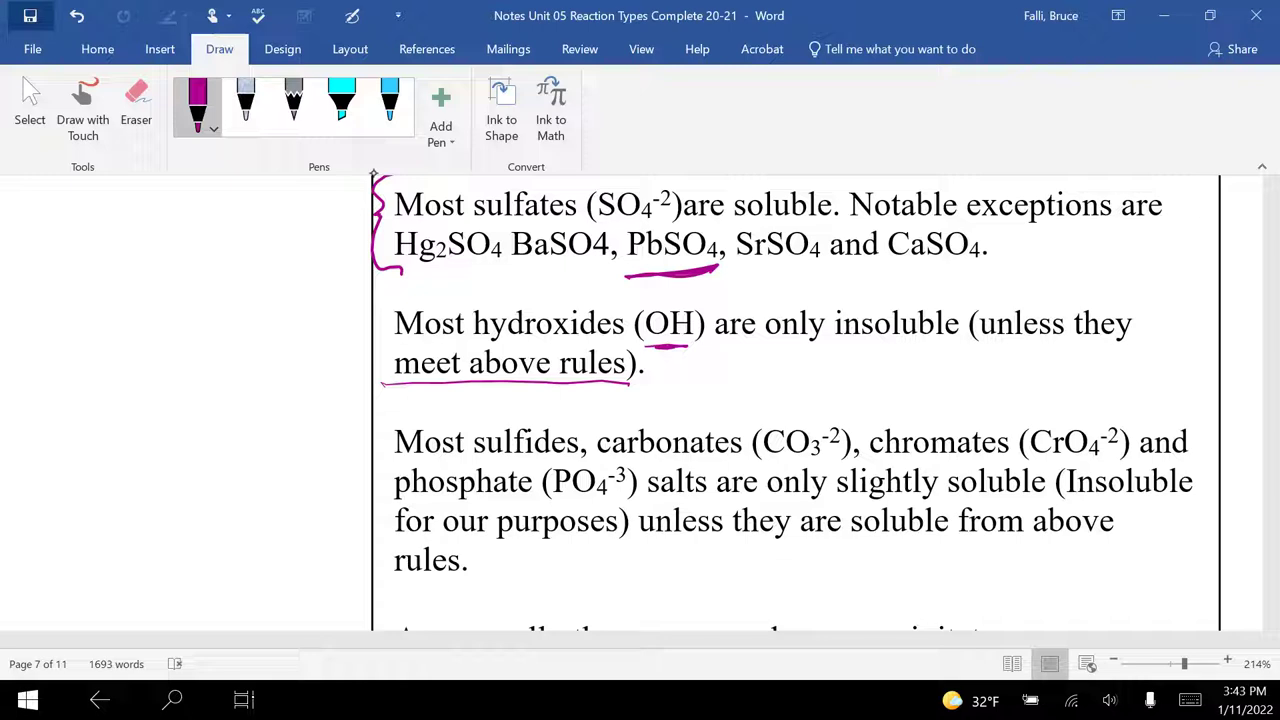
{"action": "left_click_drag", "start_coordinate": [1068, 505], "coordinate": [1182, 506]}
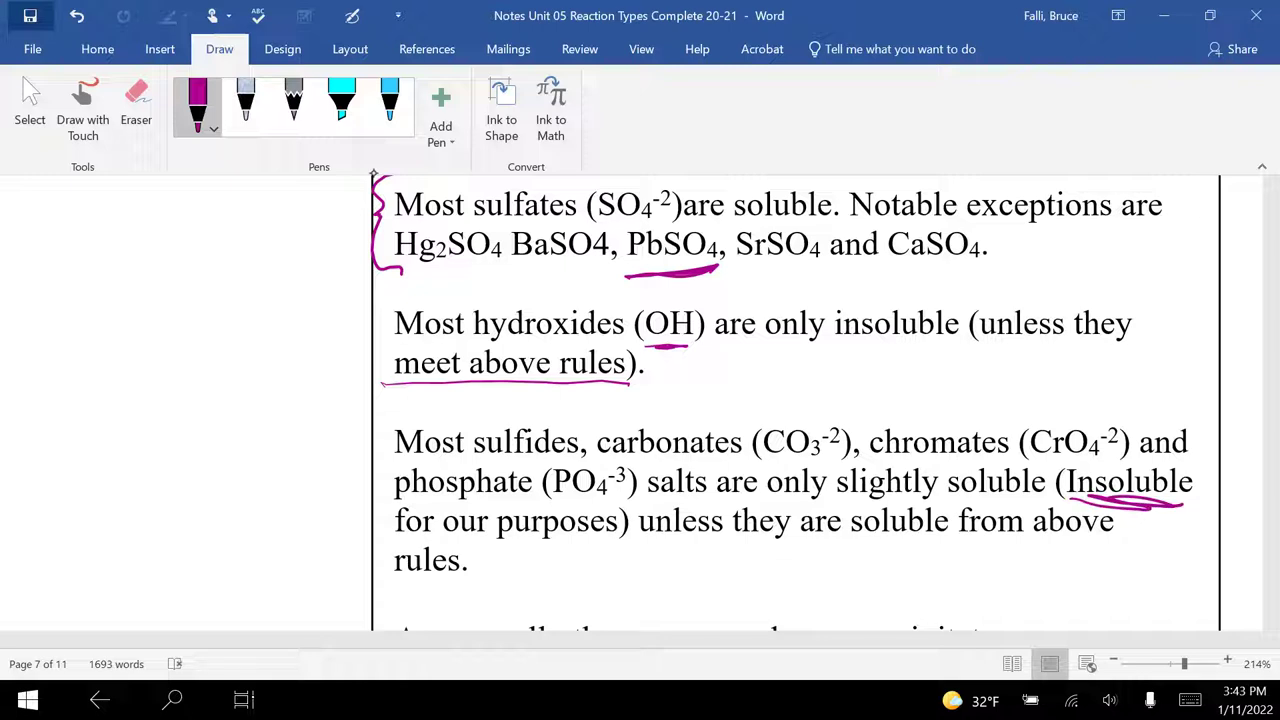
{"action": "mouse_move", "coordinate": [800, 410]}
{"action": "left_mouse_down"}
{"action": "mouse_move", "coordinate": [745, 440]}
{"action": "mouse_move", "coordinate": [856, 432]}
{"action": "mouse_move", "coordinate": [770, 412]}
{"action": "left_mouse_up"}
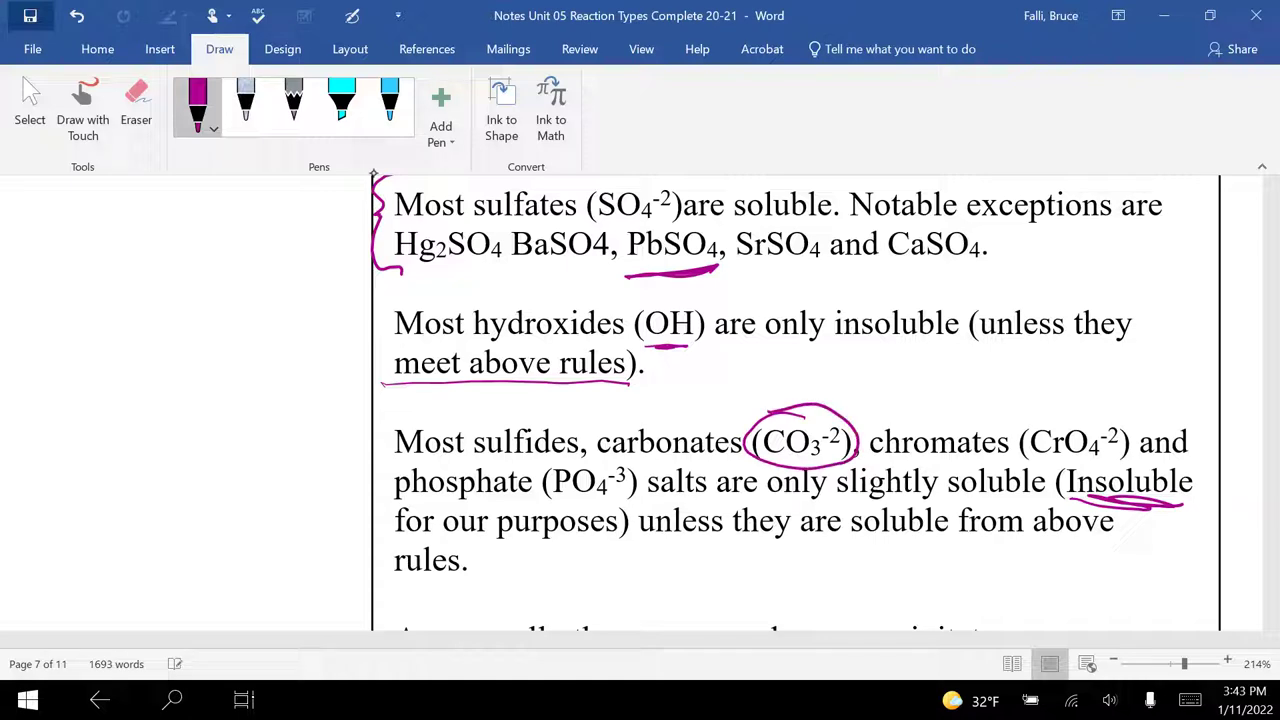
Write (s) after BaCO3 in example i to mark the solid precipitate.
{"action": "scroll", "coordinate": [373, 174], "scroll_direction": "up", "scroll_amount": 5}
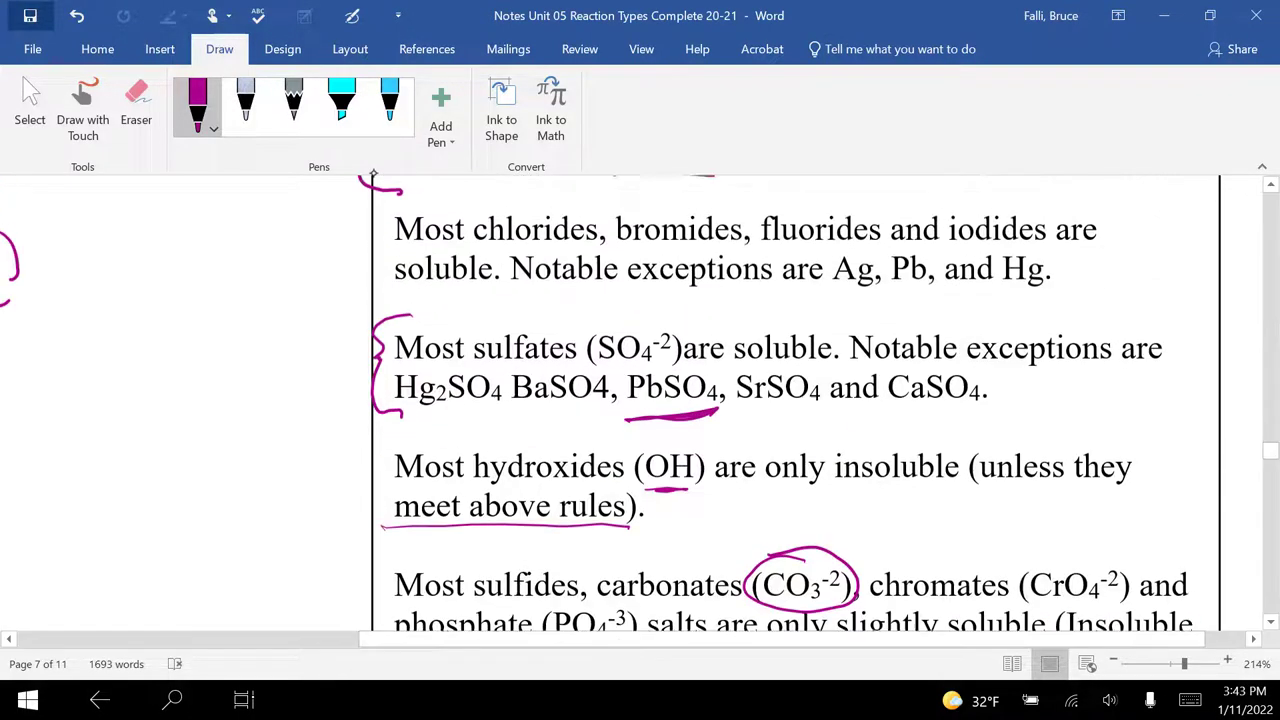
{"action": "scroll", "coordinate": [373, 174], "scroll_direction": "left", "scroll_amount": 3}
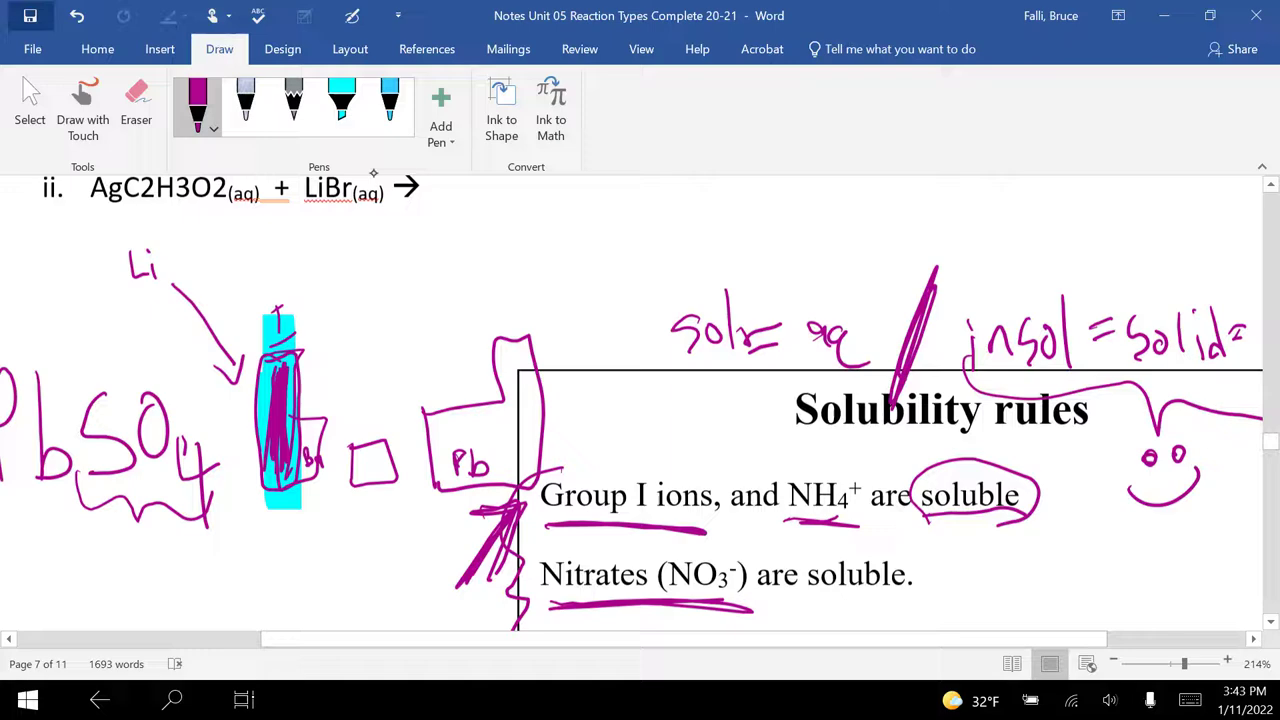
{"action": "scroll", "coordinate": [640, 400], "scroll_direction": "up", "scroll_amount": 5}
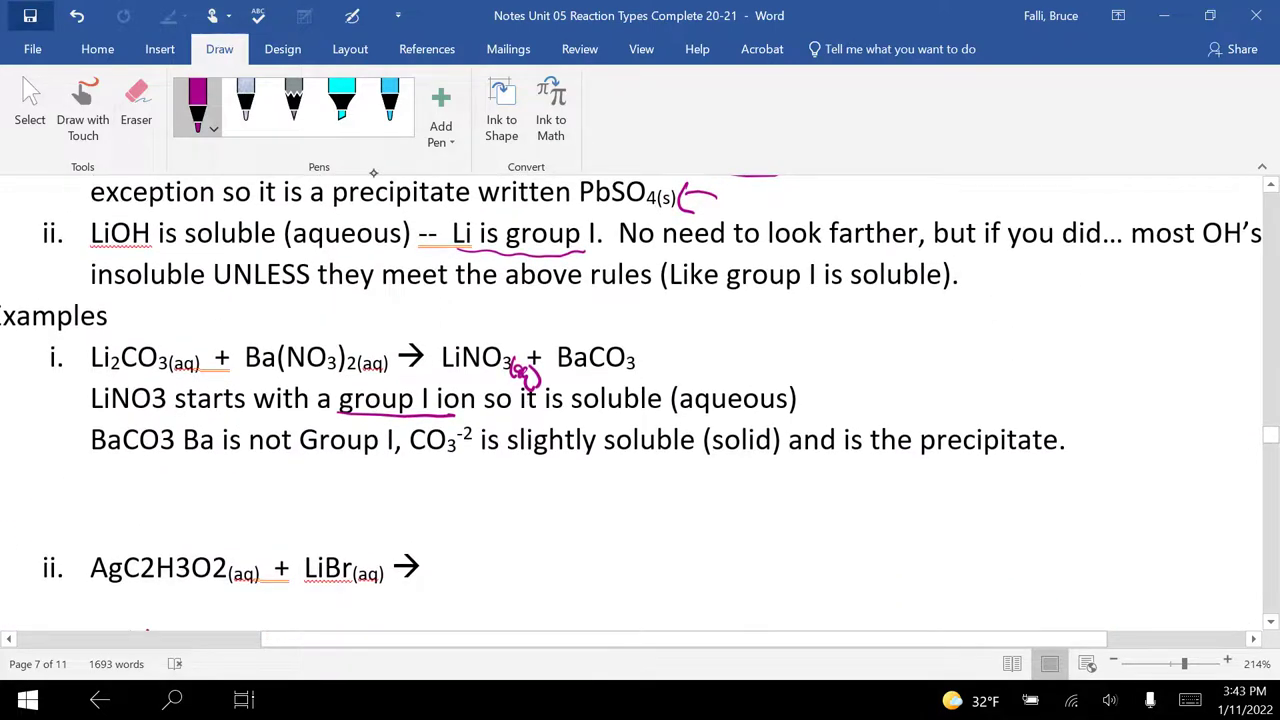
{"action": "left_click_drag", "start_coordinate": [646, 349], "coordinate": [650, 376]}
{"action": "left_click_drag", "start_coordinate": [666, 348], "coordinate": [668, 378]}
{"action": "scroll", "coordinate": [373, 172], "scroll_direction": "down", "scroll_amount": 1}
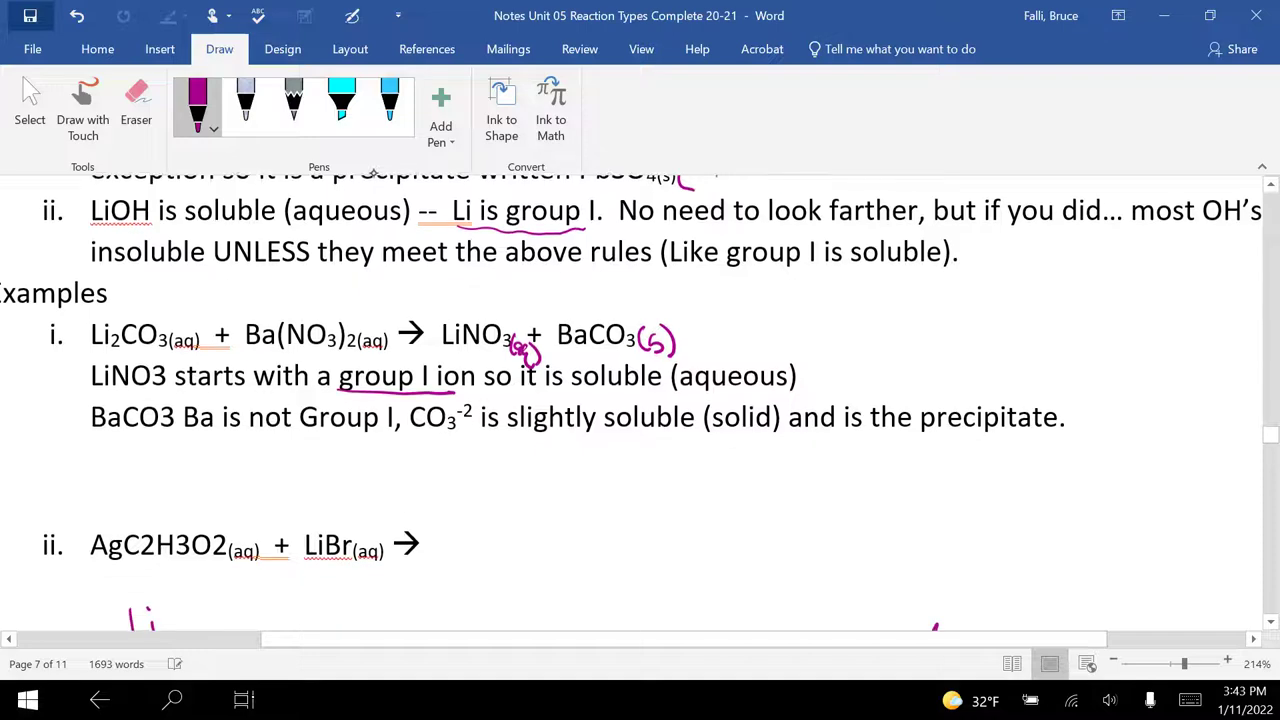
{"action": "scroll", "coordinate": [373, 172], "scroll_direction": "down", "scroll_amount": 3}
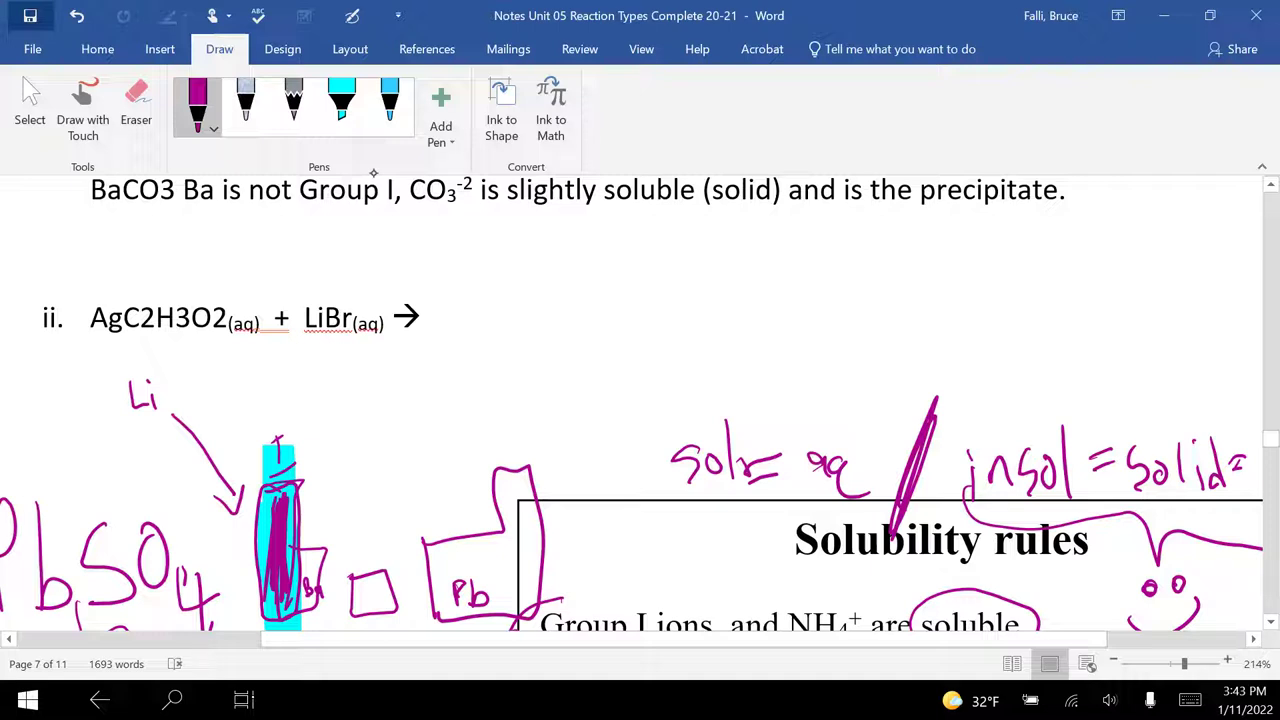
Underline Ag and Li in the reactants and handwrite the products LiC2H3O2 + AgBr.
{"action": "left_click_drag", "start_coordinate": [91, 338], "coordinate": [127, 336]}
{"action": "left_click_drag", "start_coordinate": [305, 339], "coordinate": [332, 337]}
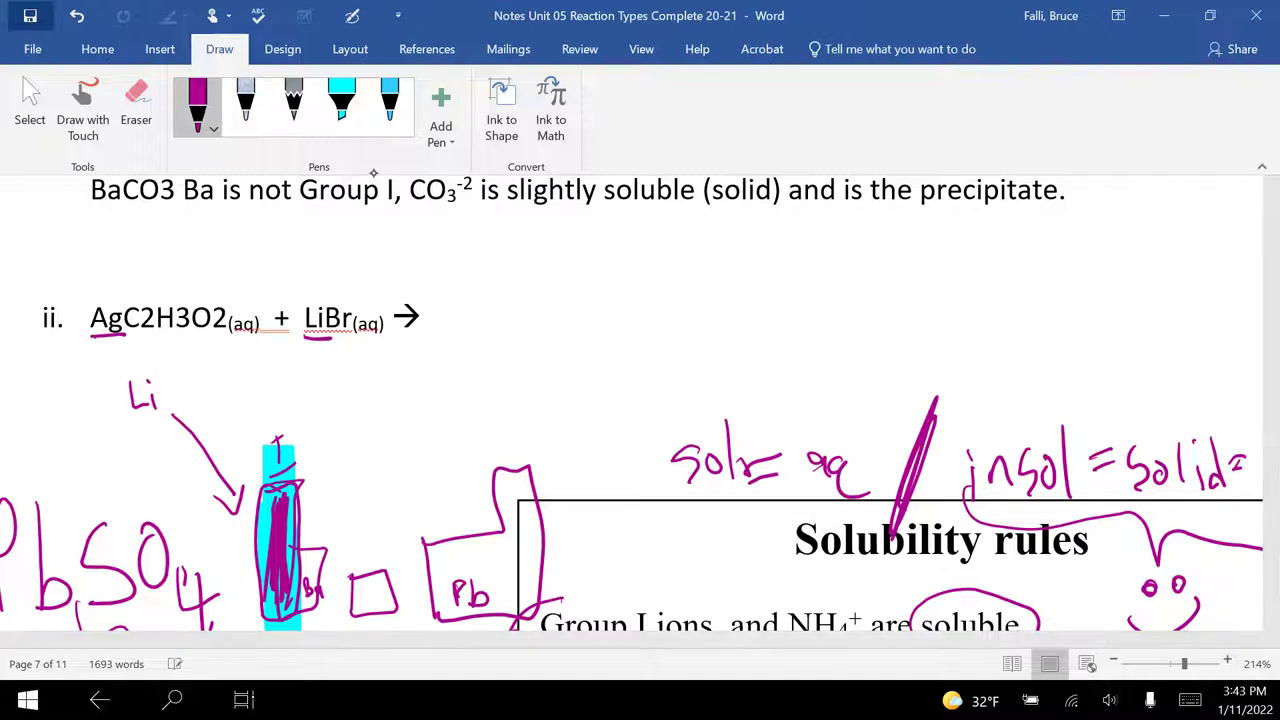
{"action": "left_click_drag", "start_coordinate": [455, 290], "coordinate": [474, 323]}
{"action": "mouse_move", "coordinate": [481, 308]}
{"action": "left_mouse_down"}
{"action": "mouse_move", "coordinate": [482, 327]}
{"action": "mouse_move", "coordinate": [536, 330]}
{"action": "left_mouse_up"}
{"action": "mouse_move", "coordinate": [547, 287]}
{"action": "left_mouse_down"}
{"action": "mouse_move", "coordinate": [548, 328]}
{"action": "mouse_move", "coordinate": [559, 305]}
{"action": "left_mouse_up"}
{"action": "mouse_move", "coordinate": [560, 284]}
{"action": "left_mouse_down"}
{"action": "mouse_move", "coordinate": [558, 326]}
{"action": "mouse_move", "coordinate": [574, 340]}
{"action": "left_mouse_up"}
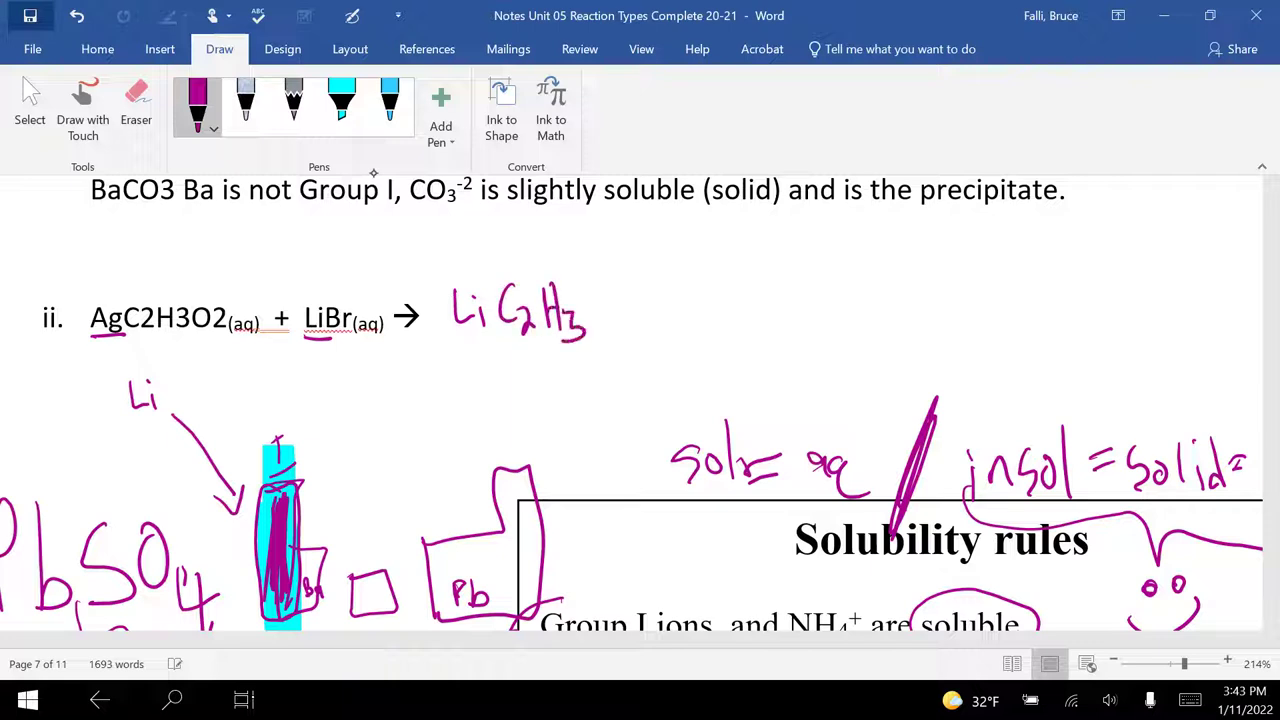
{"action": "mouse_move", "coordinate": [598, 290]}
{"action": "left_mouse_down"}
{"action": "mouse_move", "coordinate": [588, 322]}
{"action": "mouse_move", "coordinate": [600, 290]}
{"action": "left_mouse_up"}
{"action": "mouse_move", "coordinate": [607, 290]}
{"action": "left_mouse_down"}
{"action": "mouse_move", "coordinate": [610, 330]}
{"action": "mouse_move", "coordinate": [625, 330]}
{"action": "left_mouse_up"}
{"action": "mouse_move", "coordinate": [645, 302]}
{"action": "left_mouse_down"}
{"action": "mouse_move", "coordinate": [645, 327]}
{"action": "mouse_move", "coordinate": [652, 315]}
{"action": "mouse_move", "coordinate": [727, 321]}
{"action": "mouse_move", "coordinate": [727, 298]}
{"action": "left_mouse_up"}
{"action": "mouse_move", "coordinate": [748, 300]}
{"action": "left_mouse_down"}
{"action": "mouse_move", "coordinate": [732, 318]}
{"action": "mouse_move", "coordinate": [738, 350]}
{"action": "left_mouse_up"}
{"action": "mouse_move", "coordinate": [765, 285]}
{"action": "left_mouse_down"}
{"action": "mouse_move", "coordinate": [763, 328]}
{"action": "mouse_move", "coordinate": [806, 300]}
{"action": "left_mouse_up"}
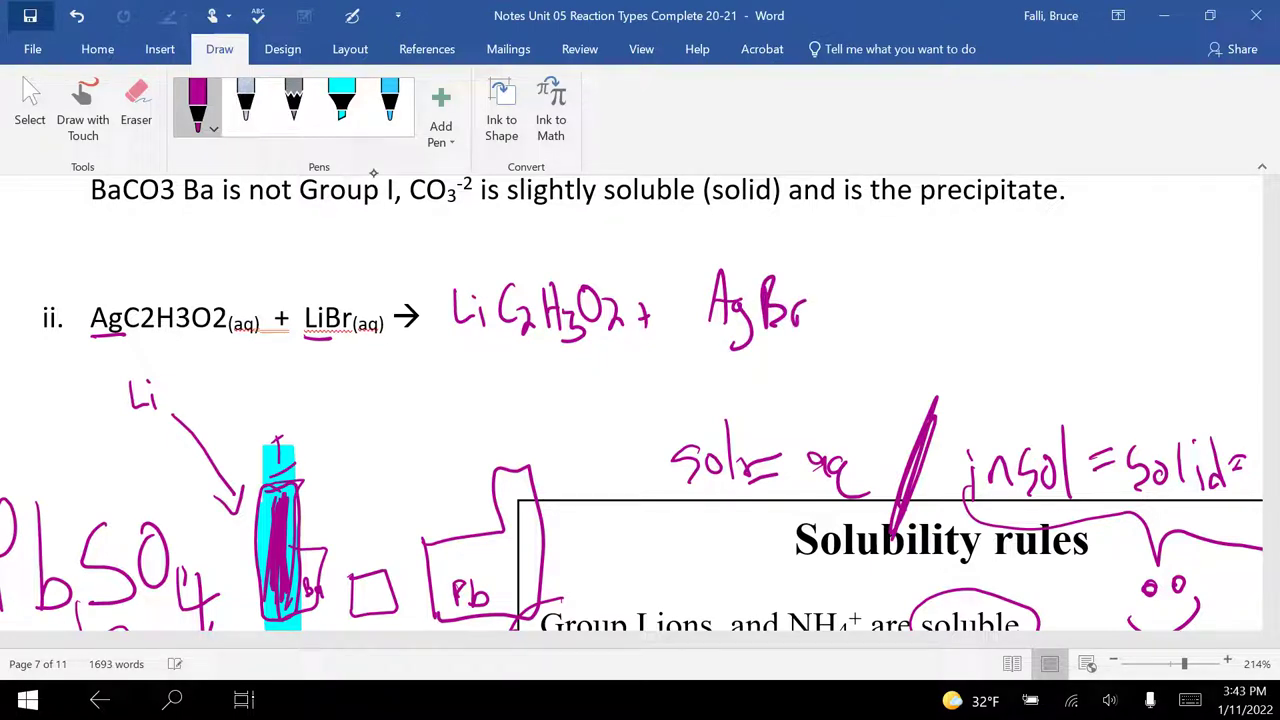
Write charges +1 above Li, -1 above the acetate, and +1 above Ag.
{"action": "mouse_move", "coordinate": [471, 246]}
{"action": "left_mouse_down"}
{"action": "mouse_move", "coordinate": [471, 266]}
{"action": "mouse_move", "coordinate": [477, 255]}
{"action": "left_mouse_up"}
{"action": "left_click_drag", "start_coordinate": [481, 247], "coordinate": [487, 266]}
{"action": "left_click_drag", "start_coordinate": [605, 269], "coordinate": [623, 266]}
{"action": "left_click_drag", "start_coordinate": [625, 258], "coordinate": [630, 281]}
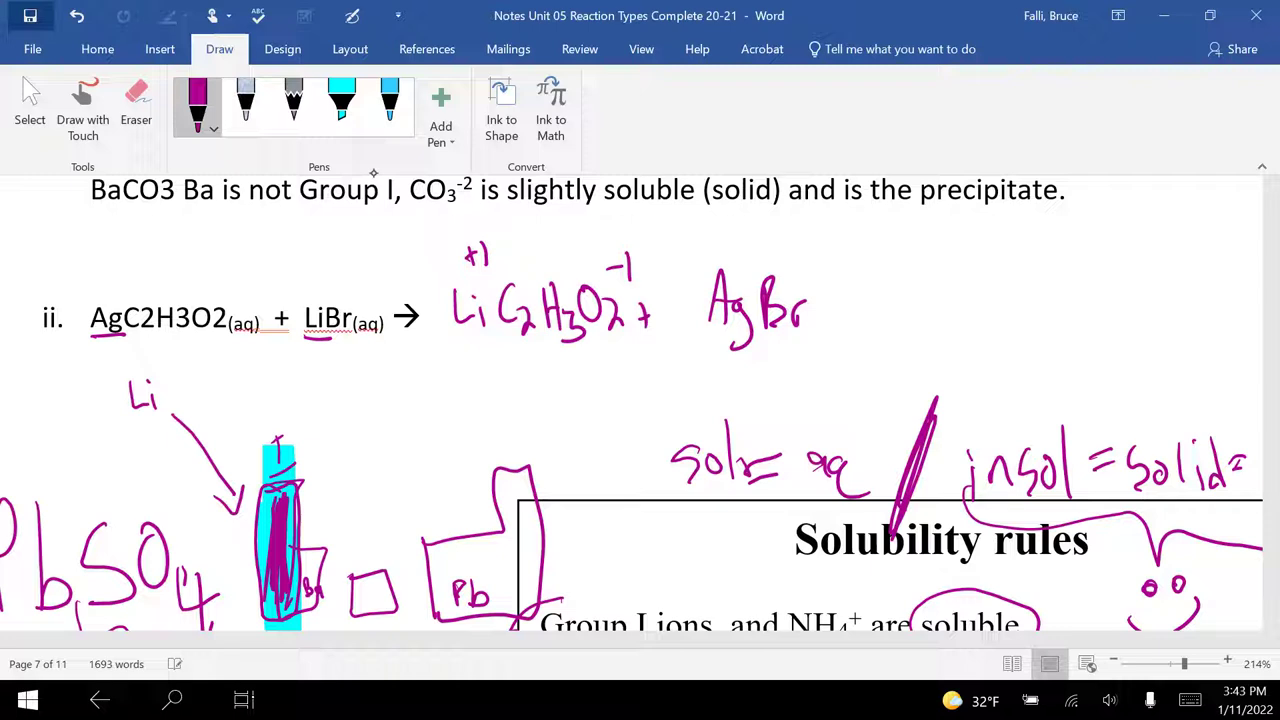
{"action": "mouse_move", "coordinate": [737, 246]}
{"action": "left_mouse_down"}
{"action": "mouse_move", "coordinate": [737, 264]}
{"action": "mouse_move", "coordinate": [742, 253]}
{"action": "left_mouse_up"}
{"action": "mouse_move", "coordinate": [747, 239]}
{"action": "left_mouse_down"}
{"action": "mouse_move", "coordinate": [751, 260]}
{"action": "mouse_move", "coordinate": [815, 272]}
{"action": "left_mouse_up"}
Highlight the charges above LiC2H3O2 and AgBr in cyan, then erase the charge strokes.
{"action": "left_click", "coordinate": [341, 100]}
{"action": "left_click_drag", "start_coordinate": [476, 232], "coordinate": [476, 278]}
{"action": "left_click_drag", "start_coordinate": [636, 234], "coordinate": [636, 284]}
{"action": "left_click_drag", "start_coordinate": [737, 236], "coordinate": [737, 284]}
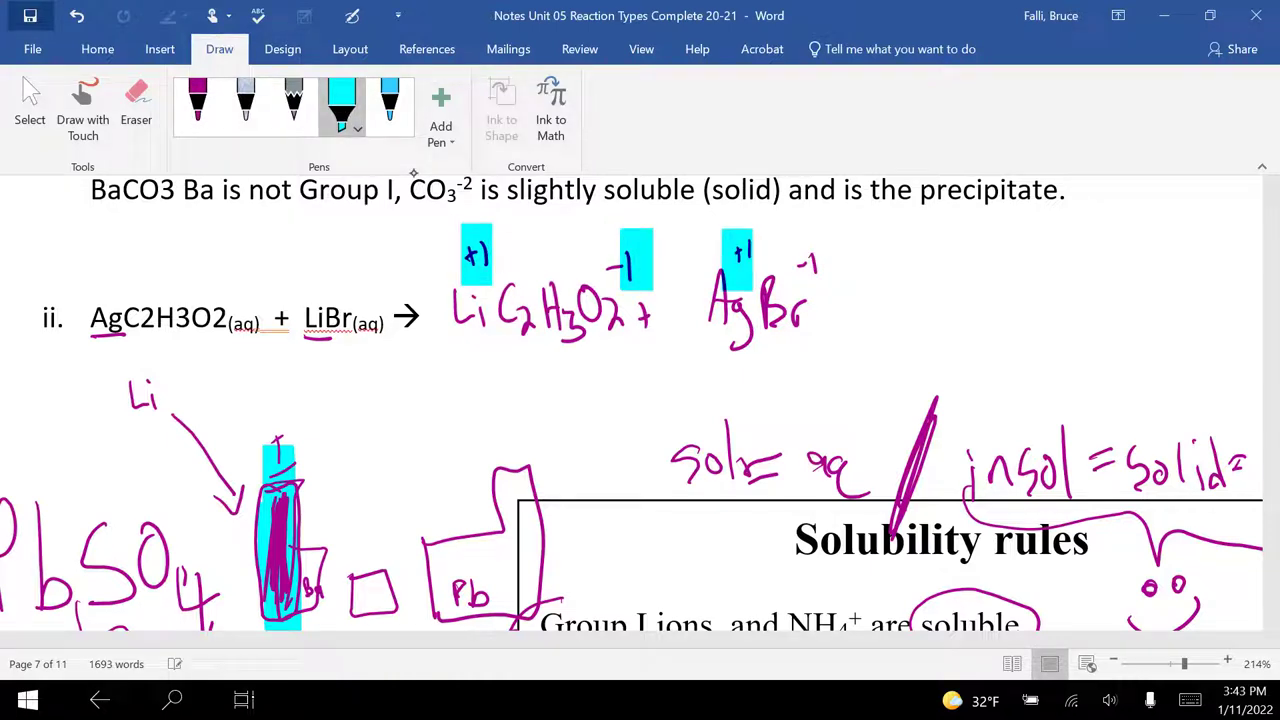
{"action": "left_click_drag", "start_coordinate": [806, 246], "coordinate": [806, 294]}
{"action": "left_click", "coordinate": [136, 105]}
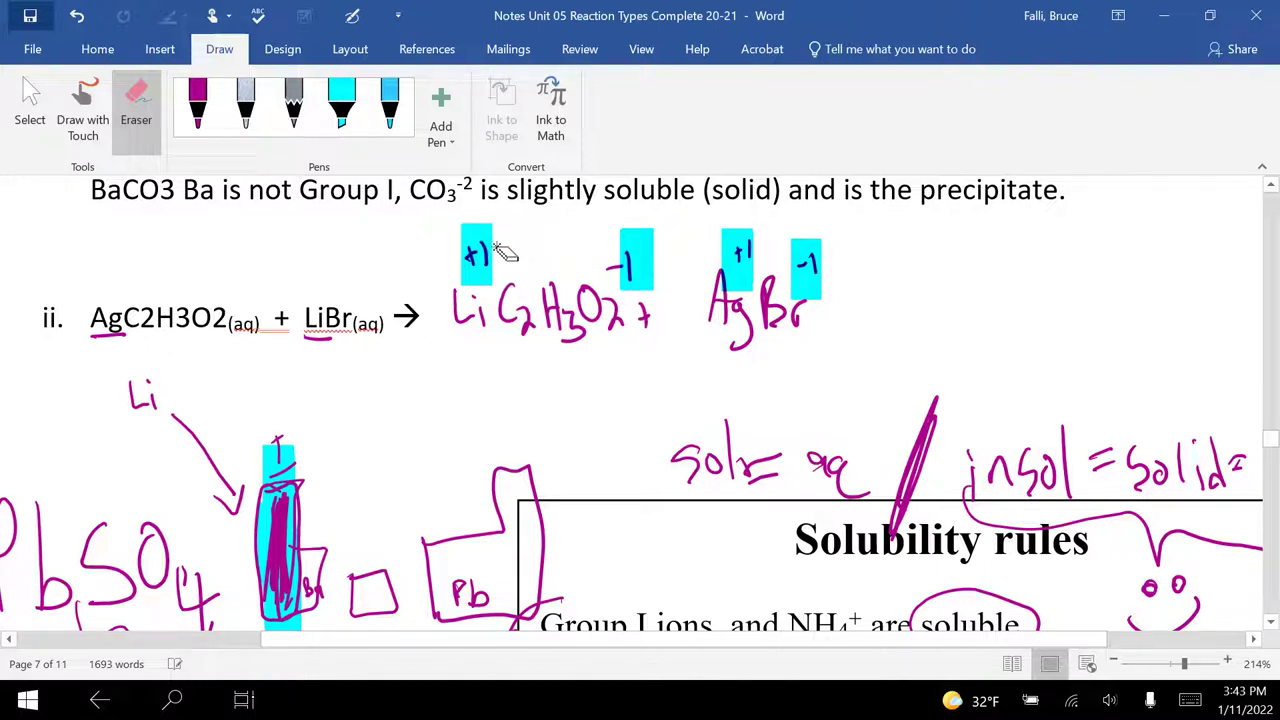
{"action": "mouse_move", "coordinate": [490, 257]}
{"action": "left_mouse_down"}
{"action": "mouse_move", "coordinate": [640, 265]}
{"action": "mouse_move", "coordinate": [618, 268]}
{"action": "left_mouse_up"}
{"action": "left_click_drag", "start_coordinate": [722, 252], "coordinate": [816, 258]}
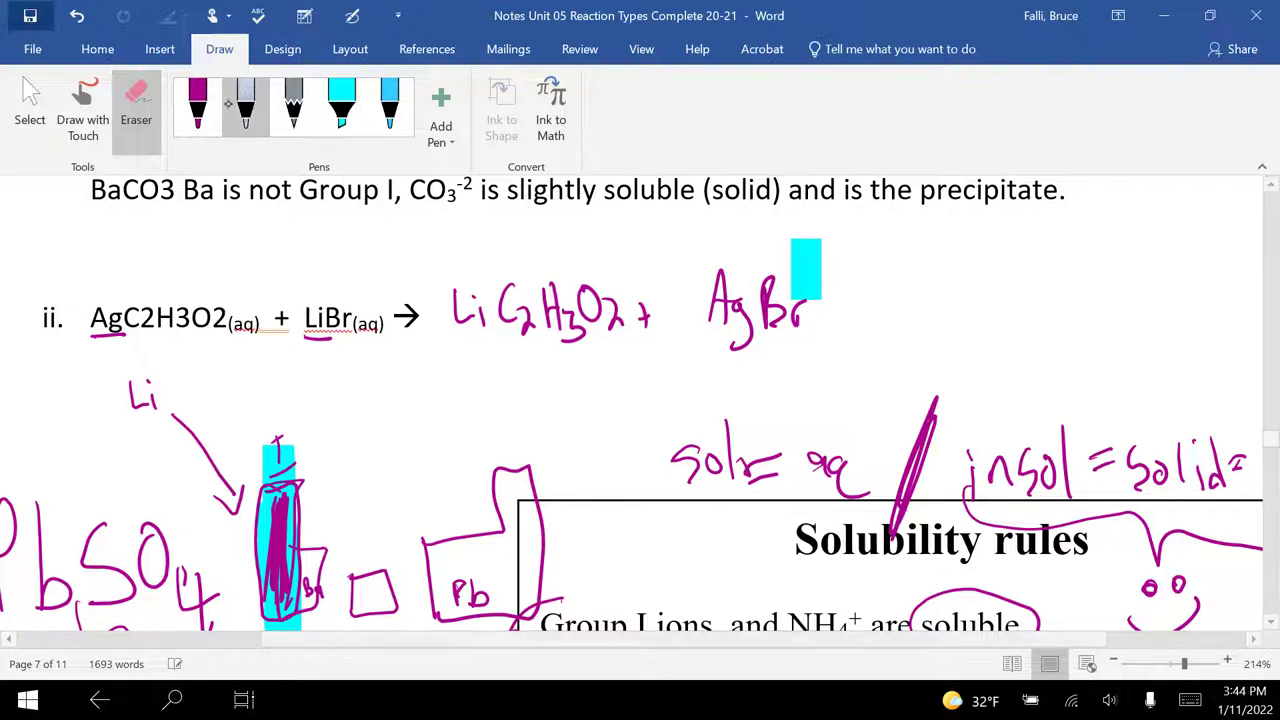
Write (aq) under LiC2H3O2 in magenta ink.
{"action": "left_click", "coordinate": [197, 100]}
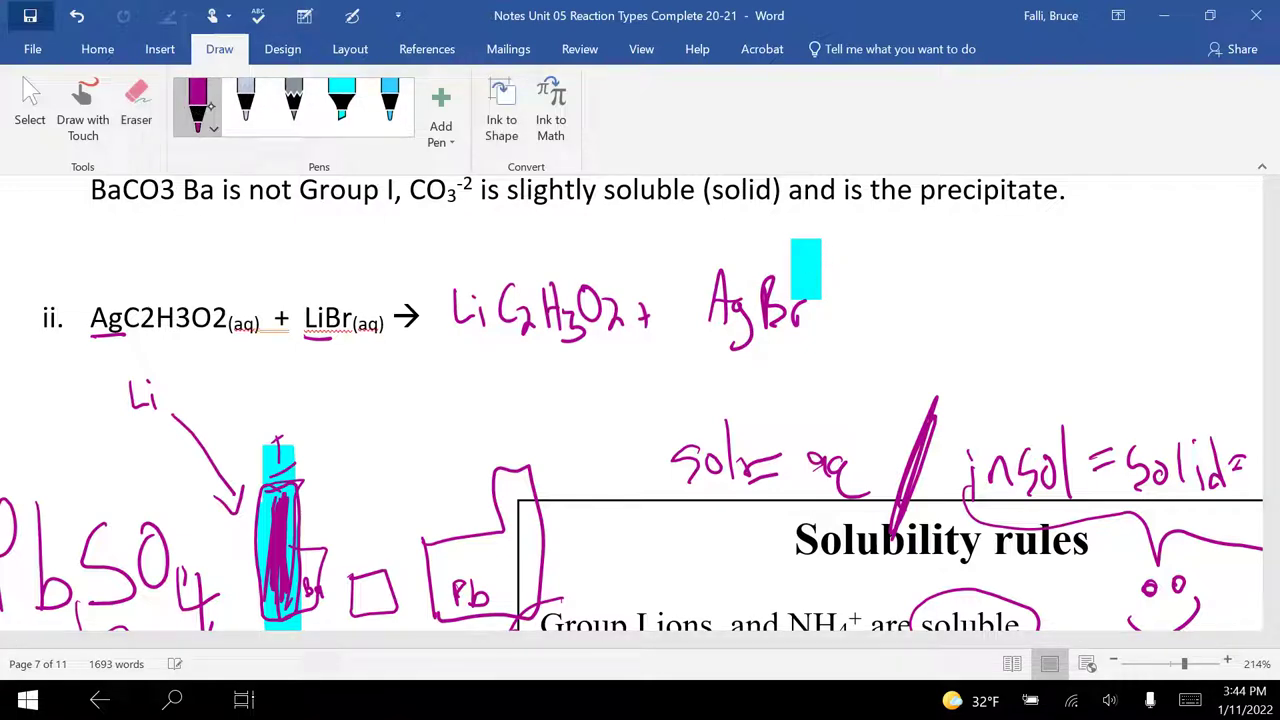
{"action": "scroll", "coordinate": [640, 400], "scroll_direction": "down", "scroll_amount": 2}
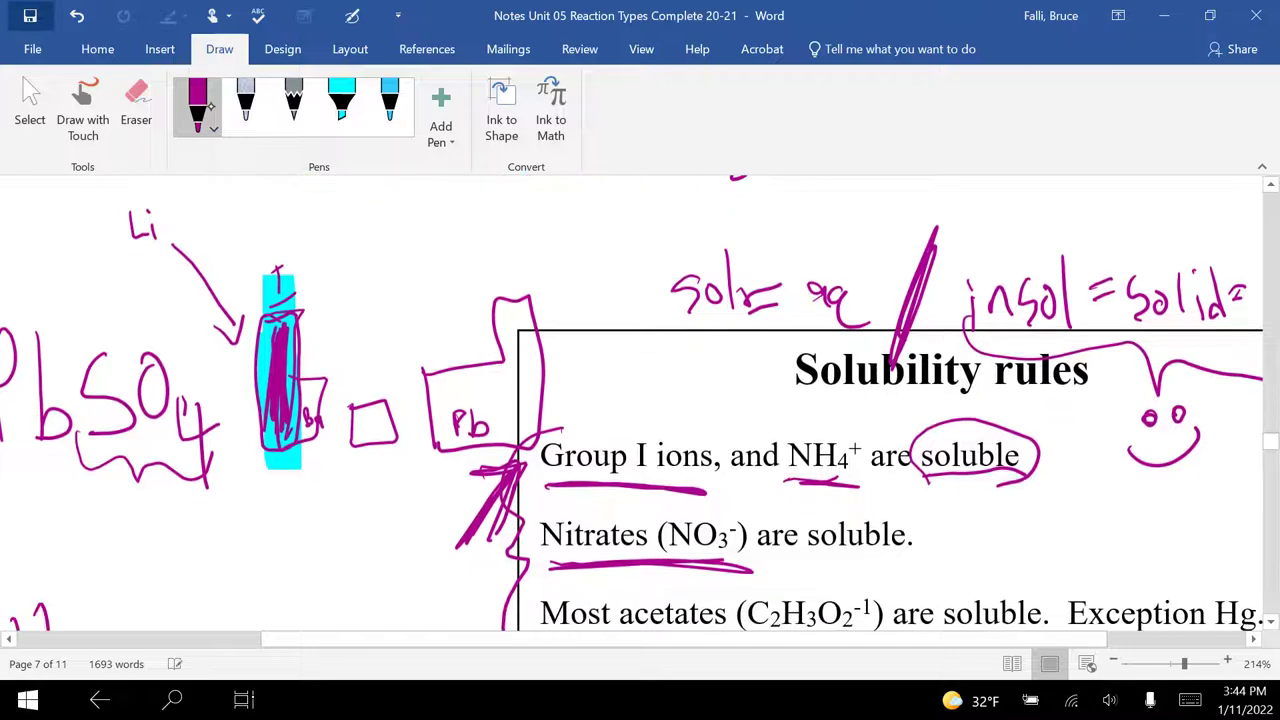
{"action": "scroll", "coordinate": [640, 400], "scroll_direction": "up", "scroll_amount": 1}
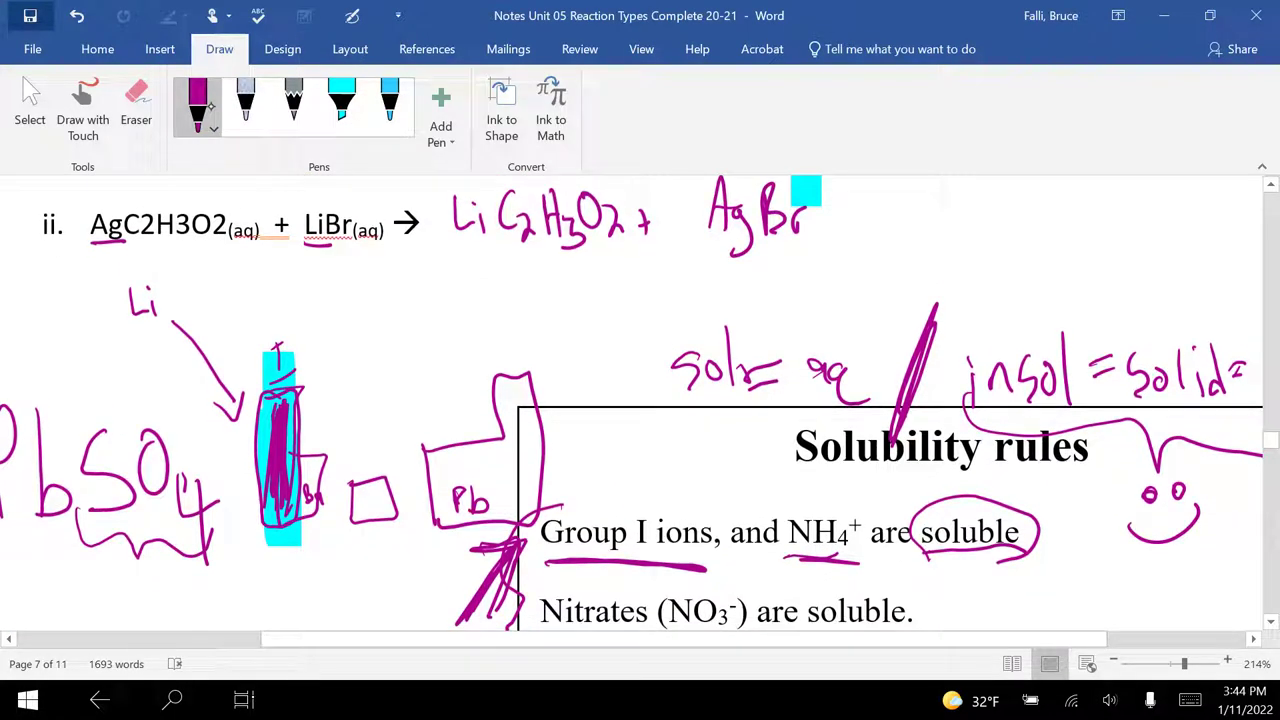
{"action": "left_click_drag", "start_coordinate": [618, 240], "coordinate": [615, 260]}
{"action": "mouse_move", "coordinate": [628, 250]}
{"action": "left_mouse_down"}
{"action": "mouse_move", "coordinate": [640, 276]}
{"action": "mouse_move", "coordinate": [648, 266]}
{"action": "left_mouse_up"}
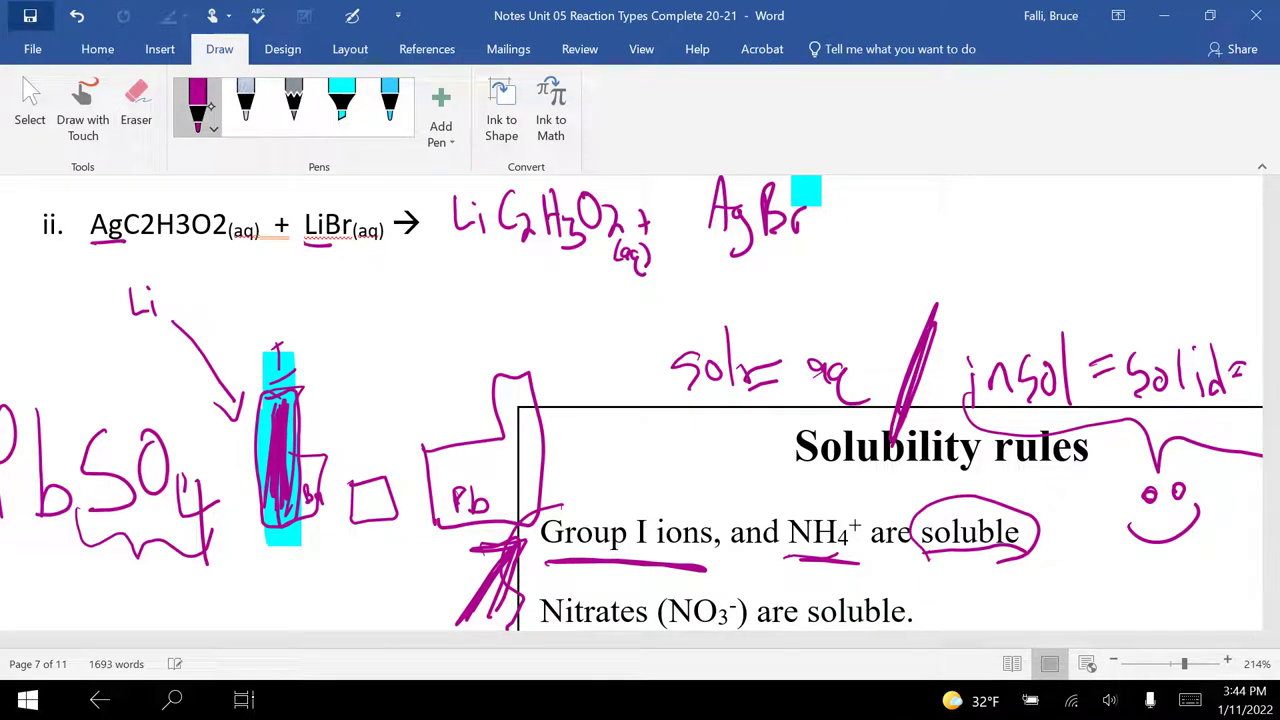
Handwrite Ag in the small empty box of the solubility rules in magenta ink.
{"action": "mouse_move", "coordinate": [374, 487]}
{"action": "left_mouse_down"}
{"action": "mouse_move", "coordinate": [369, 510]}
{"action": "mouse_move", "coordinate": [383, 511]}
{"action": "left_mouse_up"}
{"action": "mouse_move", "coordinate": [369, 500]}
{"action": "left_mouse_down"}
{"action": "mouse_move", "coordinate": [386, 497]}
{"action": "mouse_move", "coordinate": [384, 520]}
{"action": "left_mouse_up"}
{"action": "left_click_drag", "start_coordinate": [766, 249], "coordinate": [813, 257]}
{"action": "scroll", "coordinate": [640, 410], "scroll_direction": "down", "scroll_amount": 1}
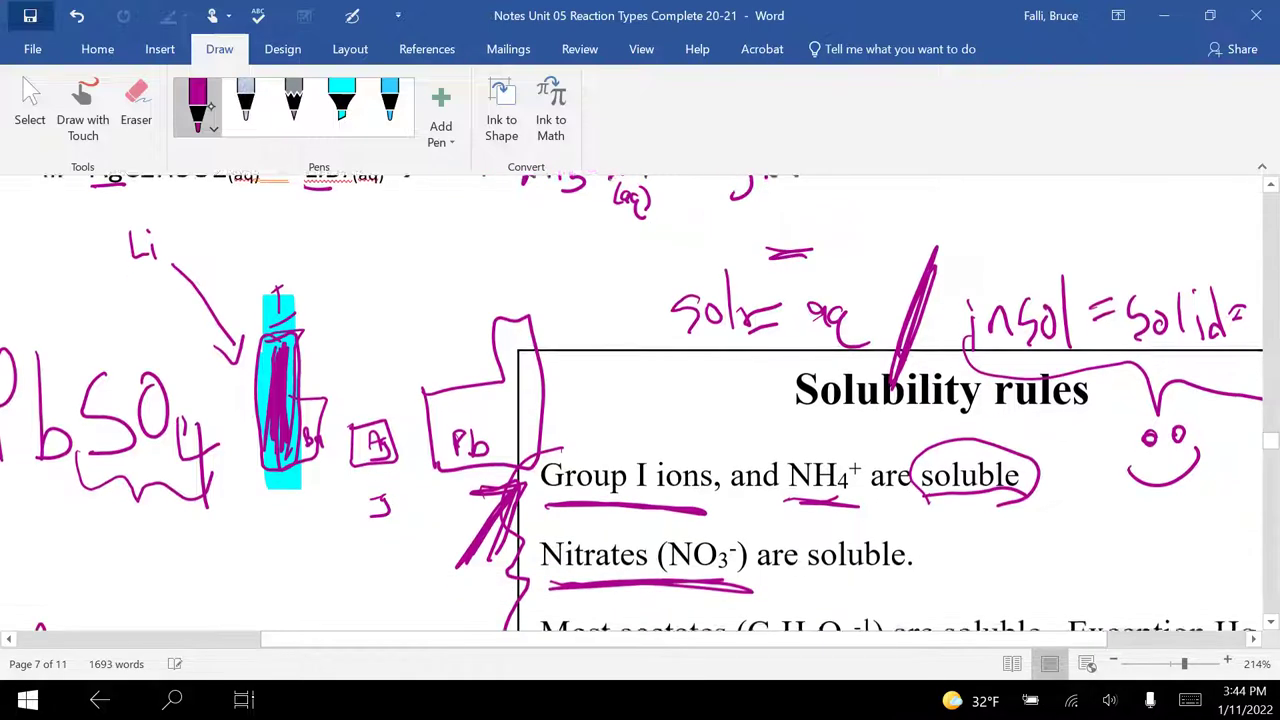
{"action": "scroll", "coordinate": [640, 400], "scroll_direction": "down", "scroll_amount": 6}
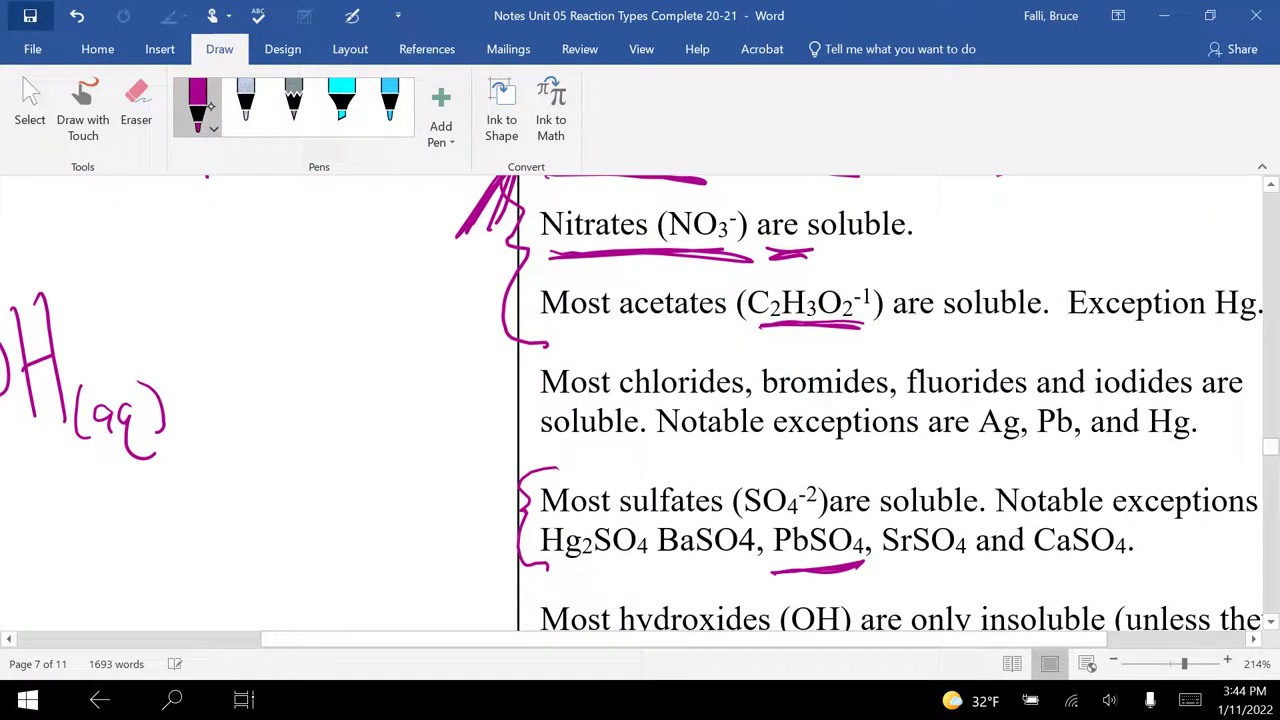
{"action": "scroll", "coordinate": [640, 400], "scroll_direction": "down", "scroll_amount": 3, "text": "ctrl"}
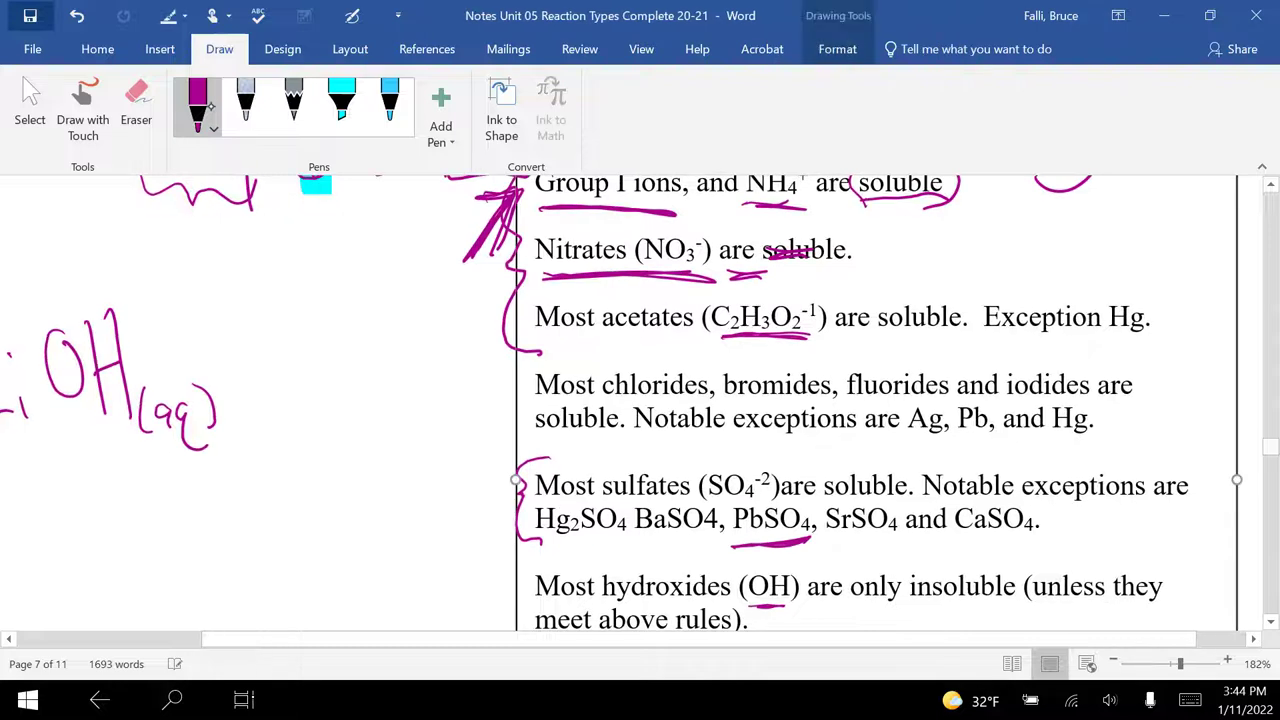
Underline bromides in the chlorides rule, plus soluble and the Ag, Pb exceptions.
{"action": "left_click_drag", "start_coordinate": [724, 401], "coordinate": [830, 401]}
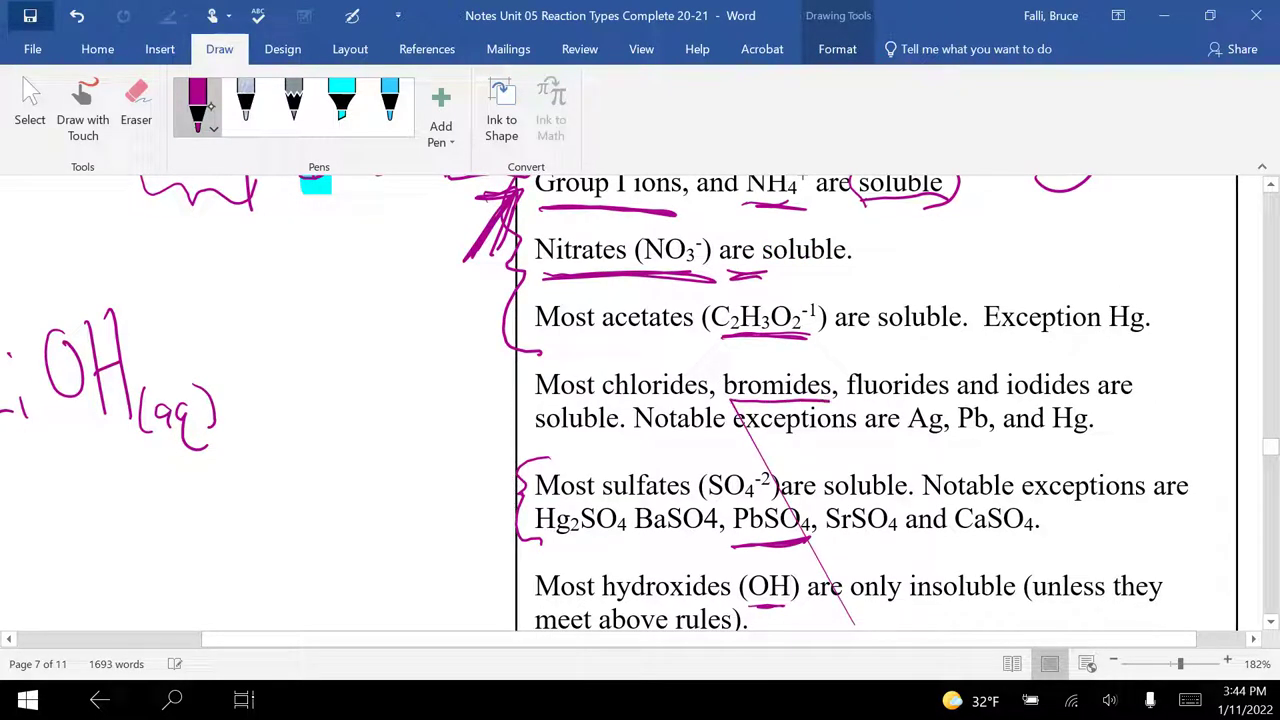
{"action": "left_click_drag", "start_coordinate": [535, 435], "coordinate": [600, 437]}
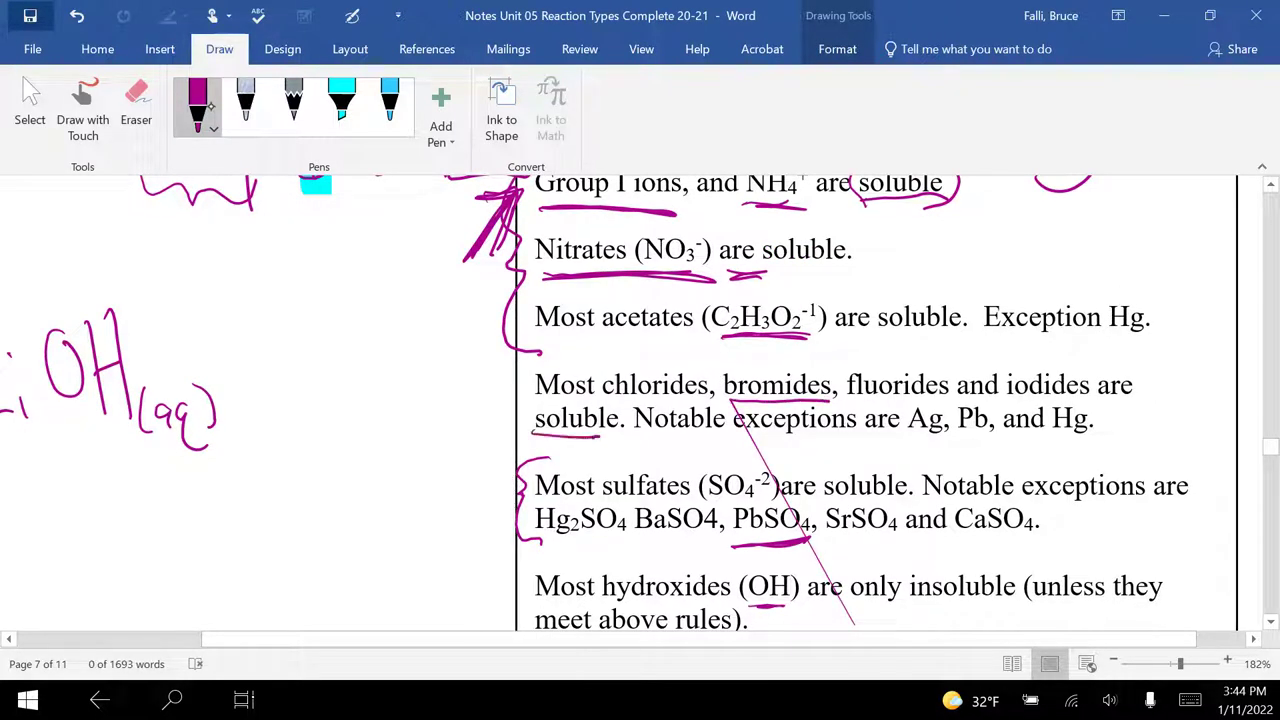
{"action": "left_click_drag", "start_coordinate": [908, 434], "coordinate": [958, 436]}
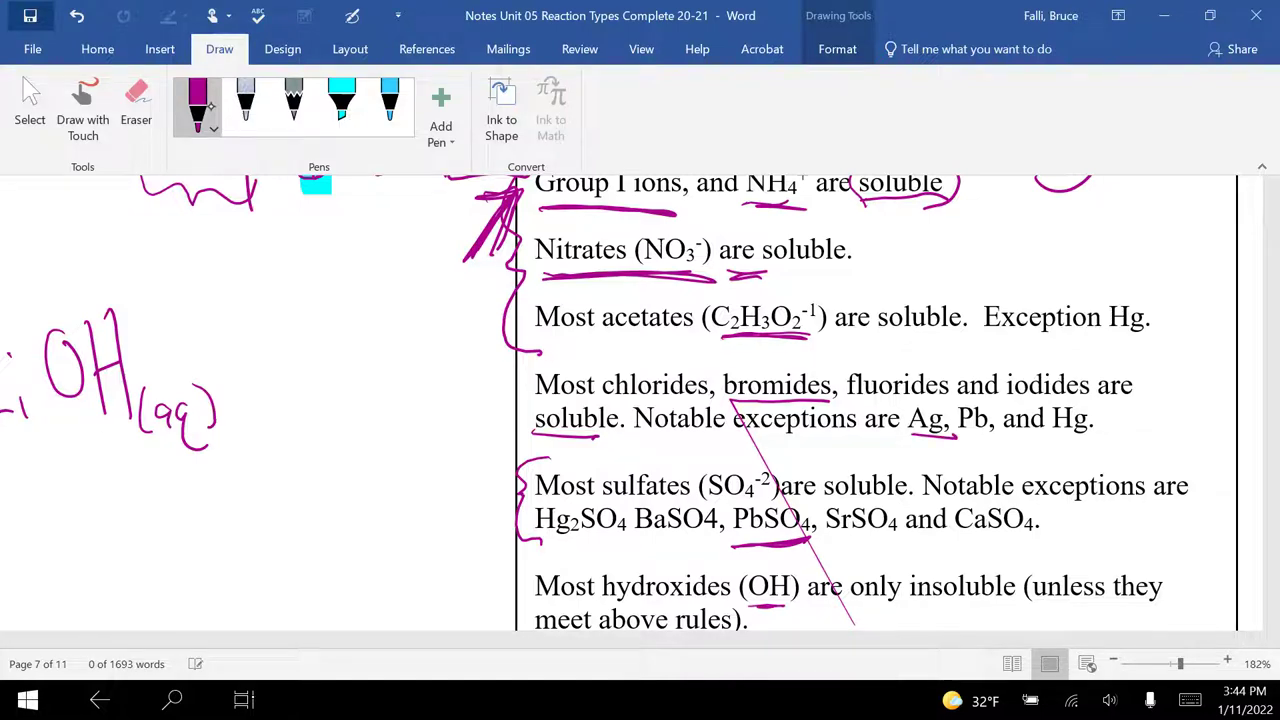
{"action": "scroll", "coordinate": [640, 400], "scroll_direction": "up", "scroll_amount": 3}
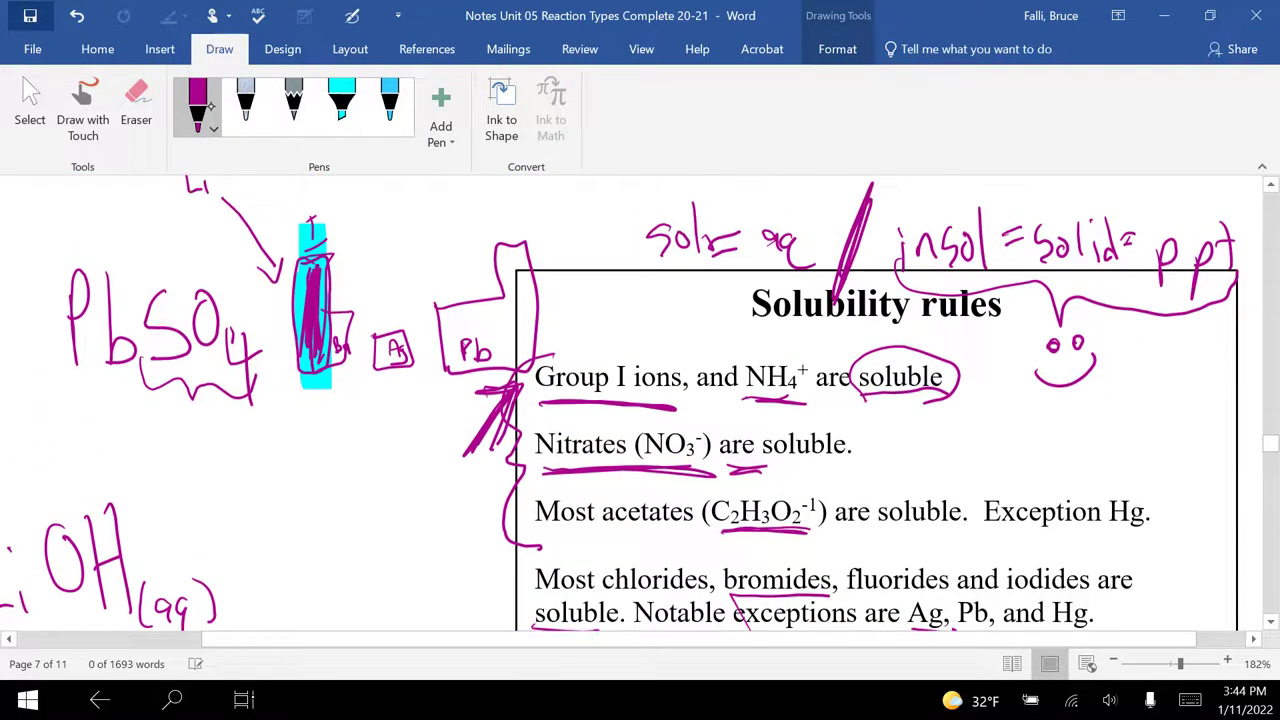
{"action": "scroll", "coordinate": [640, 400], "scroll_direction": "up", "scroll_amount": 2}
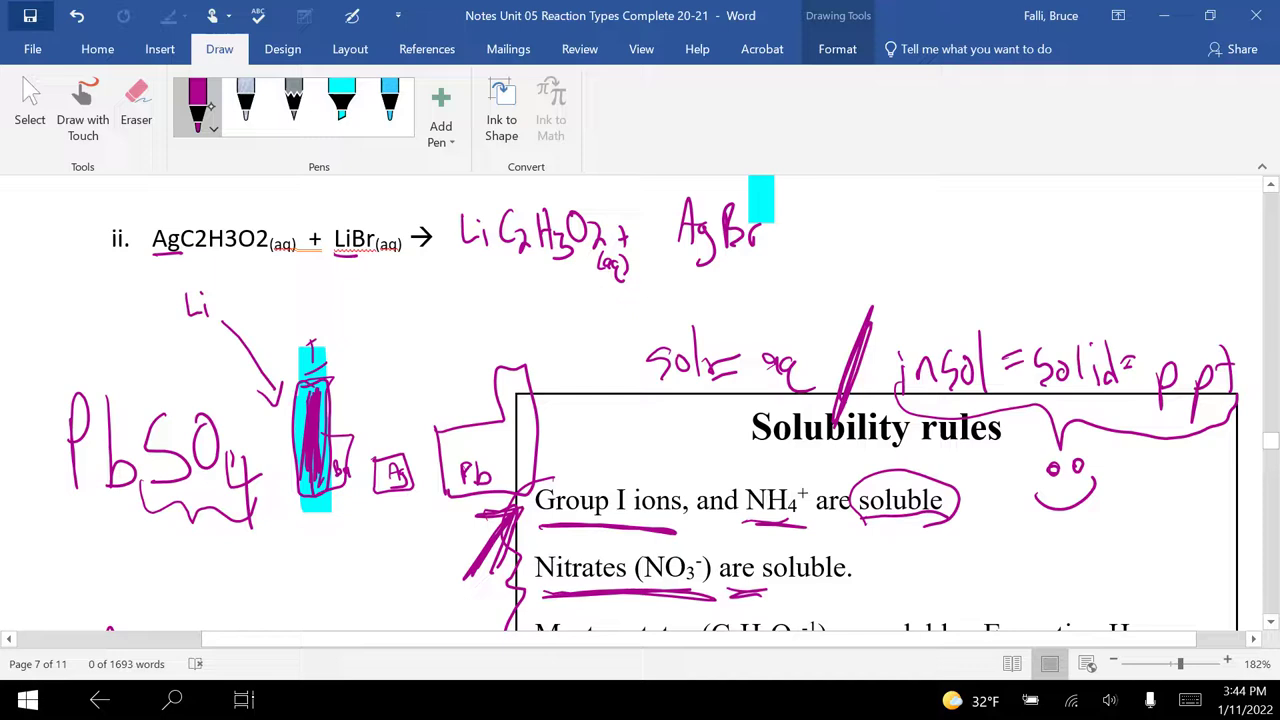
Draw a downward arrow at insol and mark AgBr as a solid with (s).
{"action": "mouse_move", "coordinate": [936, 274]}
{"action": "left_mouse_down"}
{"action": "mouse_move", "coordinate": [932, 334]}
{"action": "mouse_move", "coordinate": [946, 316]}
{"action": "left_mouse_up"}
{"action": "mouse_move", "coordinate": [771, 236]}
{"action": "left_mouse_down"}
{"action": "mouse_move", "coordinate": [767, 260]}
{"action": "mouse_move", "coordinate": [795, 264]}
{"action": "left_mouse_up"}
{"action": "scroll", "coordinate": [640, 400], "scroll_direction": "down", "scroll_amount": 8}
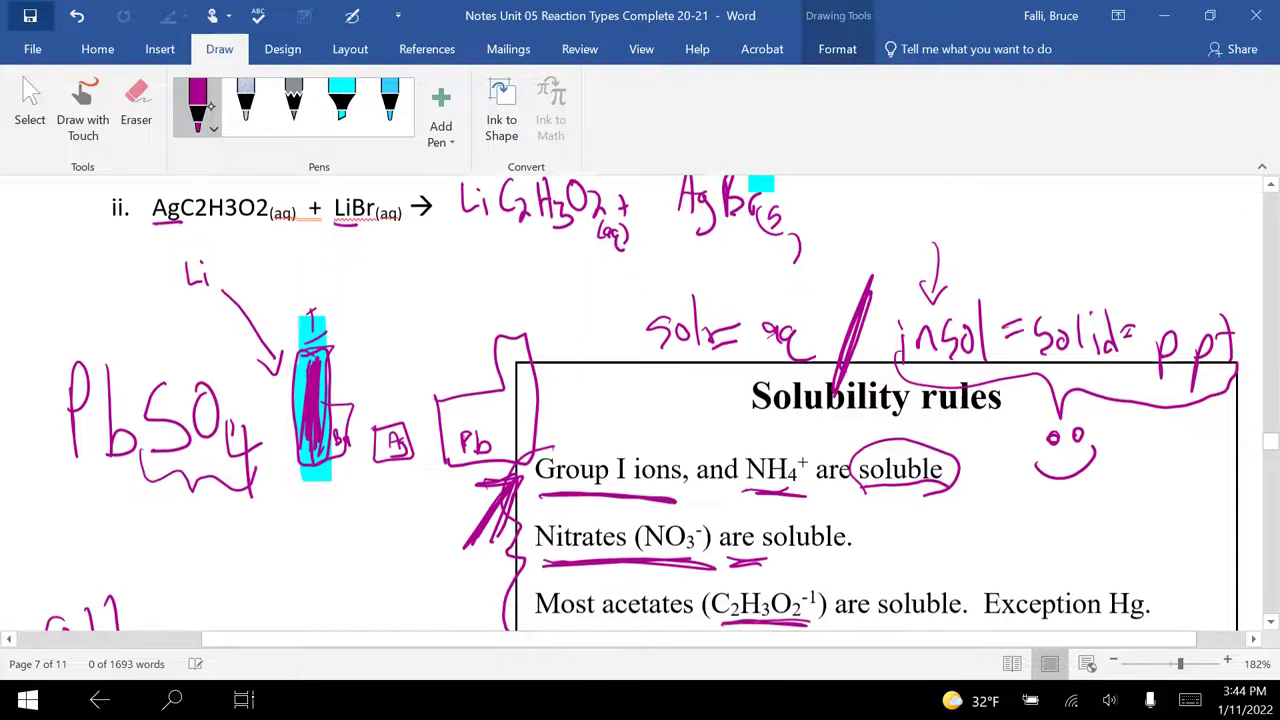
{"action": "scroll", "coordinate": [640, 400], "scroll_direction": "down", "scroll_amount": 3}
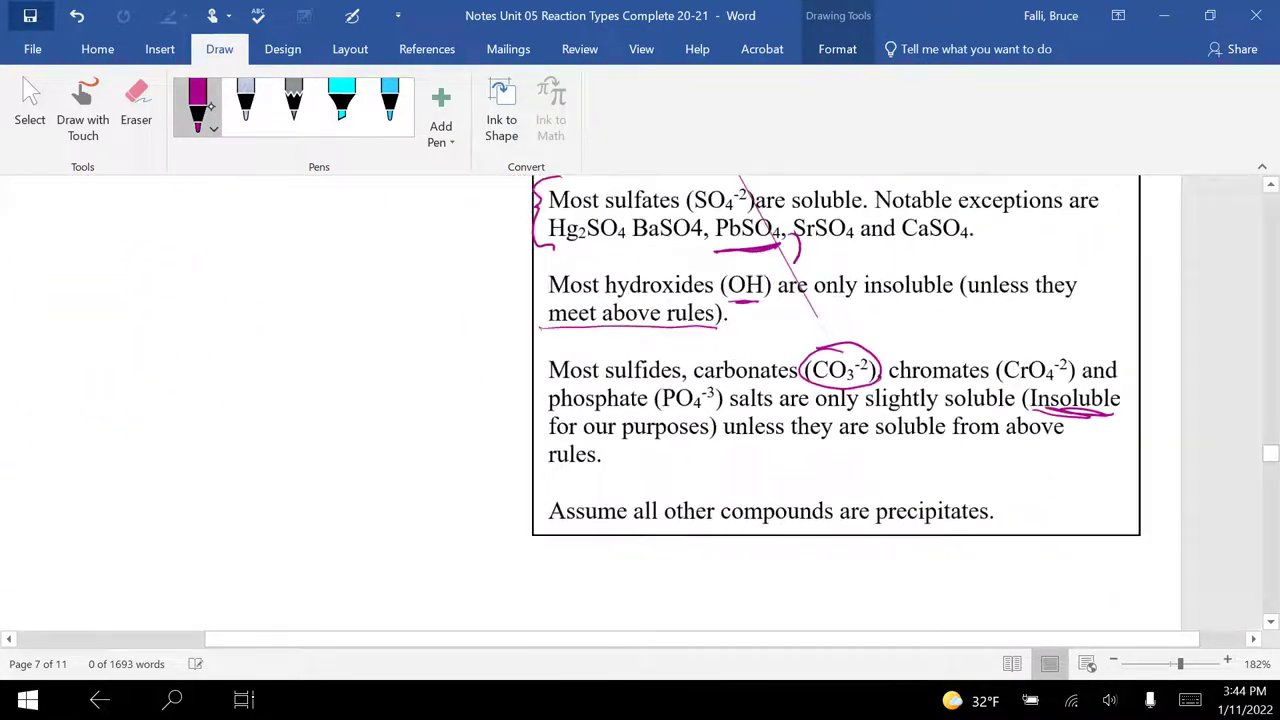
{"action": "scroll", "coordinate": [640, 400], "scroll_direction": "down", "scroll_amount": 5}
Mark item a, bracket the b bullet, and underline CxHy in line c.
{"action": "scroll", "coordinate": [640, 410], "scroll_direction": "down", "scroll_amount": 2}
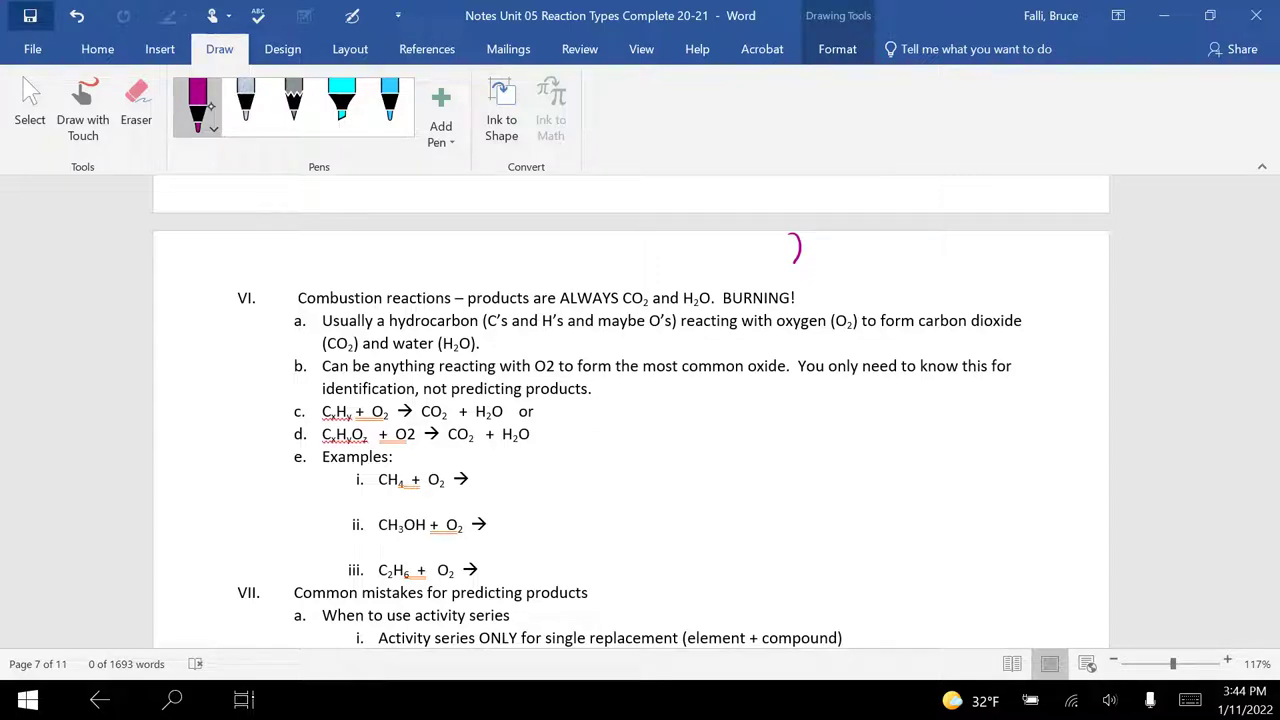
{"action": "left_click_drag", "start_coordinate": [270, 327], "coordinate": [296, 330]}
{"action": "mouse_move", "coordinate": [315, 358]}
{"action": "left_mouse_down"}
{"action": "mouse_move", "coordinate": [297, 359]}
{"action": "mouse_move", "coordinate": [279, 396]}
{"action": "mouse_move", "coordinate": [320, 398]}
{"action": "left_mouse_up"}
{"action": "mouse_move", "coordinate": [316, 421]}
{"action": "left_mouse_down"}
{"action": "mouse_move", "coordinate": [360, 422]}
{"action": "mouse_move", "coordinate": [352, 449]}
{"action": "mouse_move", "coordinate": [528, 444]}
{"action": "left_mouse_up"}
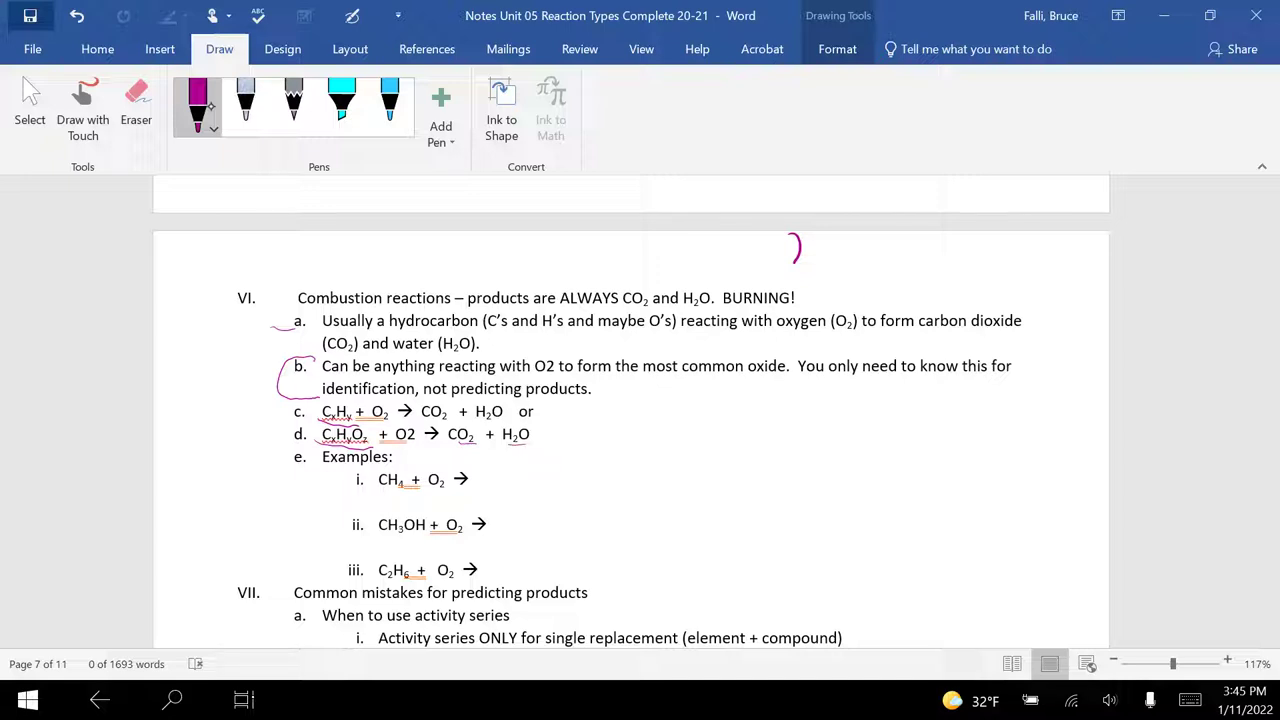
Handwrite CO2 + H2O as the product after example i's arrow.
{"action": "mouse_move", "coordinate": [494, 466]}
{"action": "left_mouse_down"}
{"action": "mouse_move", "coordinate": [491, 496]}
{"action": "mouse_move", "coordinate": [505, 471]}
{"action": "left_mouse_up"}
{"action": "left_click_drag", "start_coordinate": [513, 480], "coordinate": [531, 502]}
{"action": "mouse_move", "coordinate": [545, 478]}
{"action": "left_mouse_down"}
{"action": "mouse_move", "coordinate": [545, 501]}
{"action": "mouse_move", "coordinate": [561, 500]}
{"action": "left_mouse_up"}
{"action": "mouse_move", "coordinate": [572, 466]}
{"action": "left_mouse_down"}
{"action": "mouse_move", "coordinate": [573, 502]}
{"action": "mouse_move", "coordinate": [575, 484]}
{"action": "left_mouse_up"}
{"action": "left_click_drag", "start_coordinate": [579, 488], "coordinate": [590, 506]}
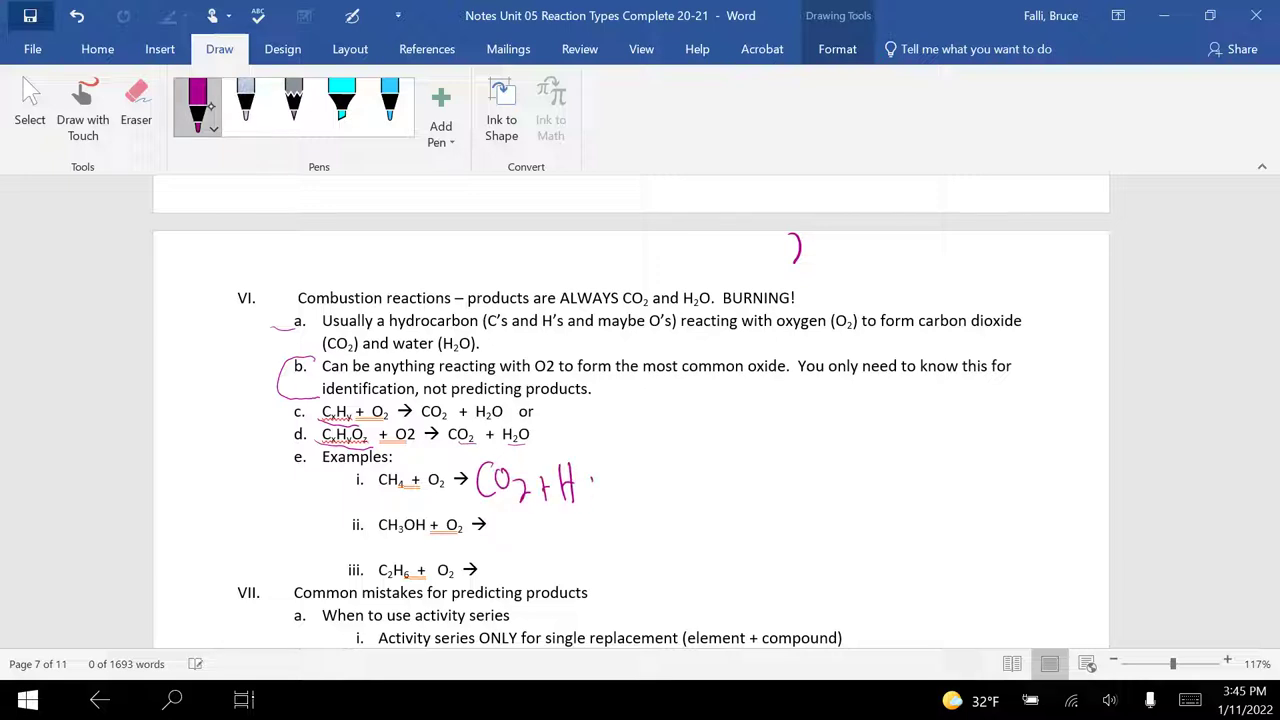
Underline CH3OH, finish example i's H2O, and write CO2 + for example ii.
{"action": "left_click_drag", "start_coordinate": [380, 545], "coordinate": [428, 545]}
{"action": "mouse_move", "coordinate": [521, 514]}
{"action": "left_mouse_down"}
{"action": "mouse_move", "coordinate": [512, 536]}
{"action": "mouse_move", "coordinate": [535, 515]}
{"action": "mouse_move", "coordinate": [559, 538]}
{"action": "left_mouse_up"}
{"action": "mouse_move", "coordinate": [568, 530]}
{"action": "left_mouse_down"}
{"action": "mouse_move", "coordinate": [582, 529]}
{"action": "mouse_move", "coordinate": [575, 542]}
{"action": "left_mouse_up"}
{"action": "mouse_move", "coordinate": [579, 495]}
{"action": "left_mouse_down"}
{"action": "mouse_move", "coordinate": [592, 509]}
{"action": "mouse_move", "coordinate": [600, 477]}
{"action": "mouse_move", "coordinate": [601, 548]}
{"action": "left_mouse_up"}
{"action": "mouse_move", "coordinate": [614, 515]}
{"action": "left_mouse_down"}
{"action": "mouse_move", "coordinate": [615, 546]}
{"action": "mouse_move", "coordinate": [618, 528]}
{"action": "left_mouse_up"}
{"action": "left_click_drag", "start_coordinate": [624, 526], "coordinate": [638, 552]}
Finish example ii's H2O, underline C2H6, and write CO2 + H2O for example iii.
{"action": "left_click_drag", "start_coordinate": [652, 518], "coordinate": [650, 520]}
{"action": "left_click_drag", "start_coordinate": [374, 580], "coordinate": [418, 578]}
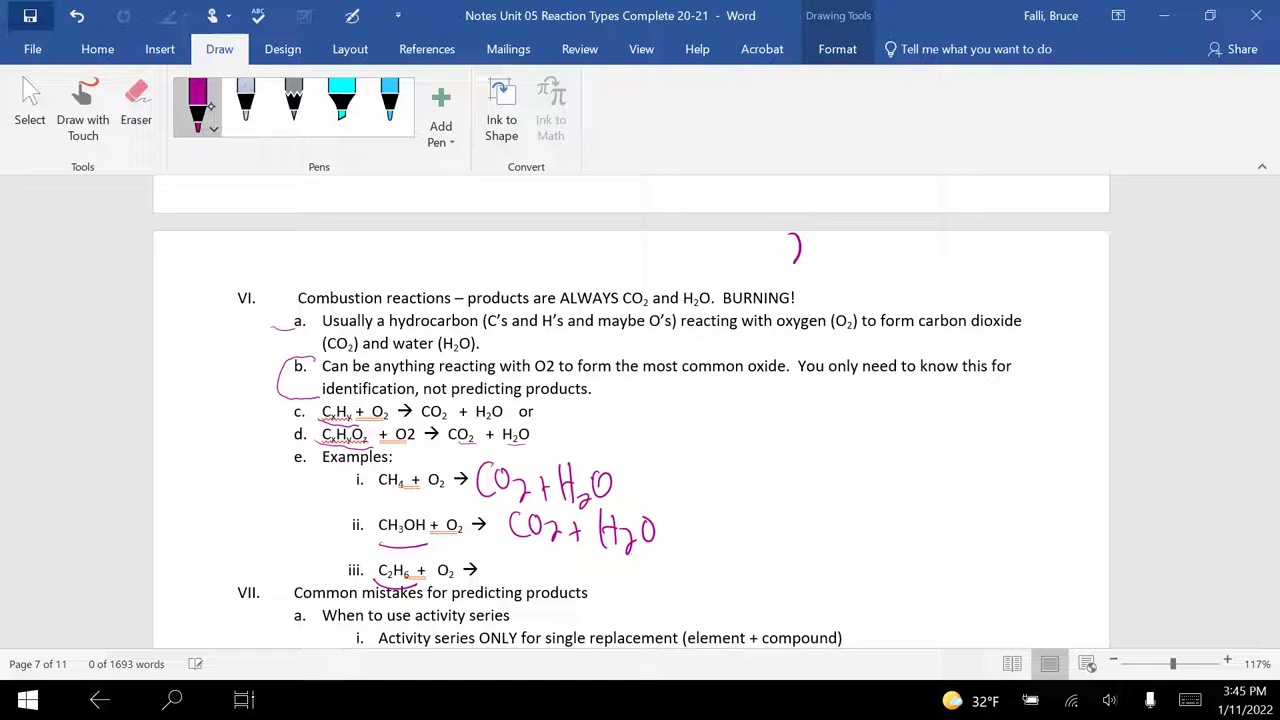
{"action": "mouse_move", "coordinate": [524, 552]}
{"action": "left_mouse_down"}
{"action": "mouse_move", "coordinate": [524, 580]}
{"action": "mouse_move", "coordinate": [538, 556]}
{"action": "left_mouse_up"}
{"action": "mouse_move", "coordinate": [552, 566]}
{"action": "left_mouse_down"}
{"action": "mouse_move", "coordinate": [566, 584]}
{"action": "mouse_move", "coordinate": [598, 572]}
{"action": "left_mouse_up"}
{"action": "mouse_move", "coordinate": [610, 556]}
{"action": "left_mouse_down"}
{"action": "mouse_move", "coordinate": [610, 584]}
{"action": "mouse_move", "coordinate": [624, 570]}
{"action": "left_mouse_up"}
{"action": "mouse_move", "coordinate": [626, 556]}
{"action": "left_mouse_down"}
{"action": "mouse_move", "coordinate": [626, 590]}
{"action": "mouse_move", "coordinate": [640, 594]}
{"action": "mouse_move", "coordinate": [646, 562]}
{"action": "left_mouse_up"}
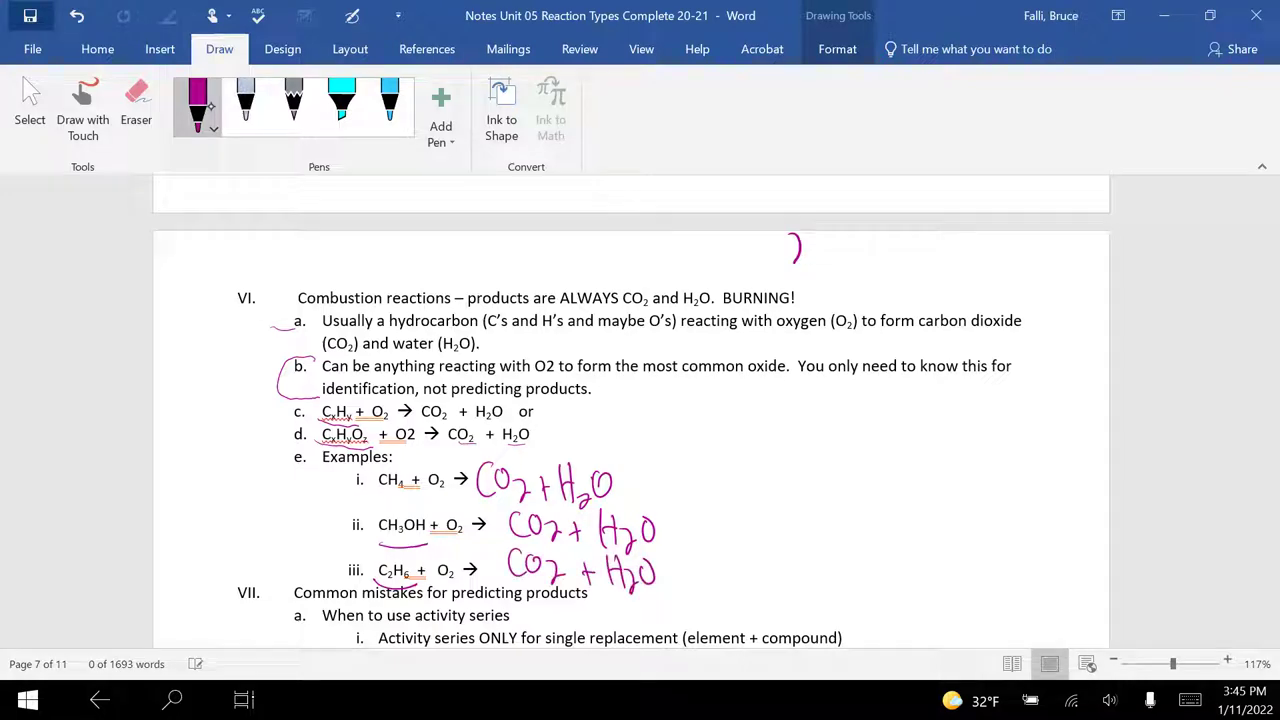
{"action": "scroll", "coordinate": [631, 413], "scroll_direction": "down", "scroll_amount": 2}
{"action": "scroll", "coordinate": [631, 413], "scroll_direction": "down", "scroll_amount": 3}
{"action": "scroll", "coordinate": [631, 413], "scroll_direction": "up", "scroll_amount": 4}
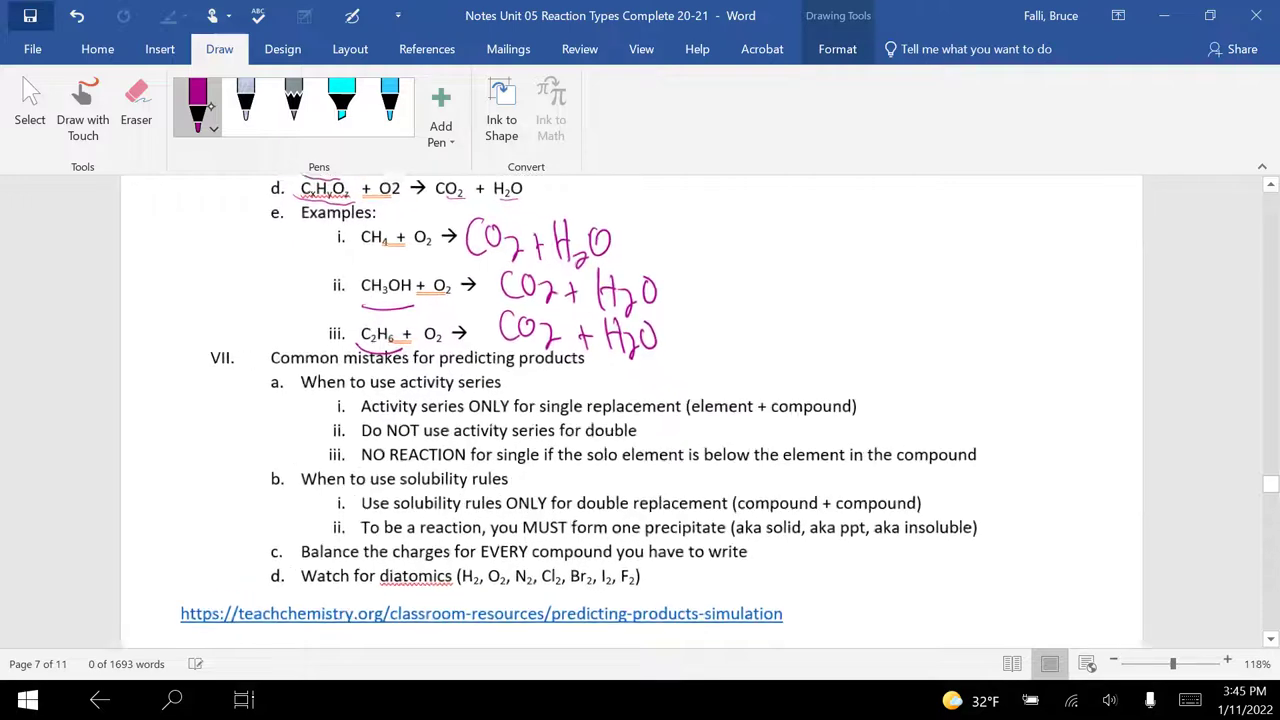
{"action": "scroll", "coordinate": [631, 413], "scroll_direction": "up", "scroll_amount": 1}
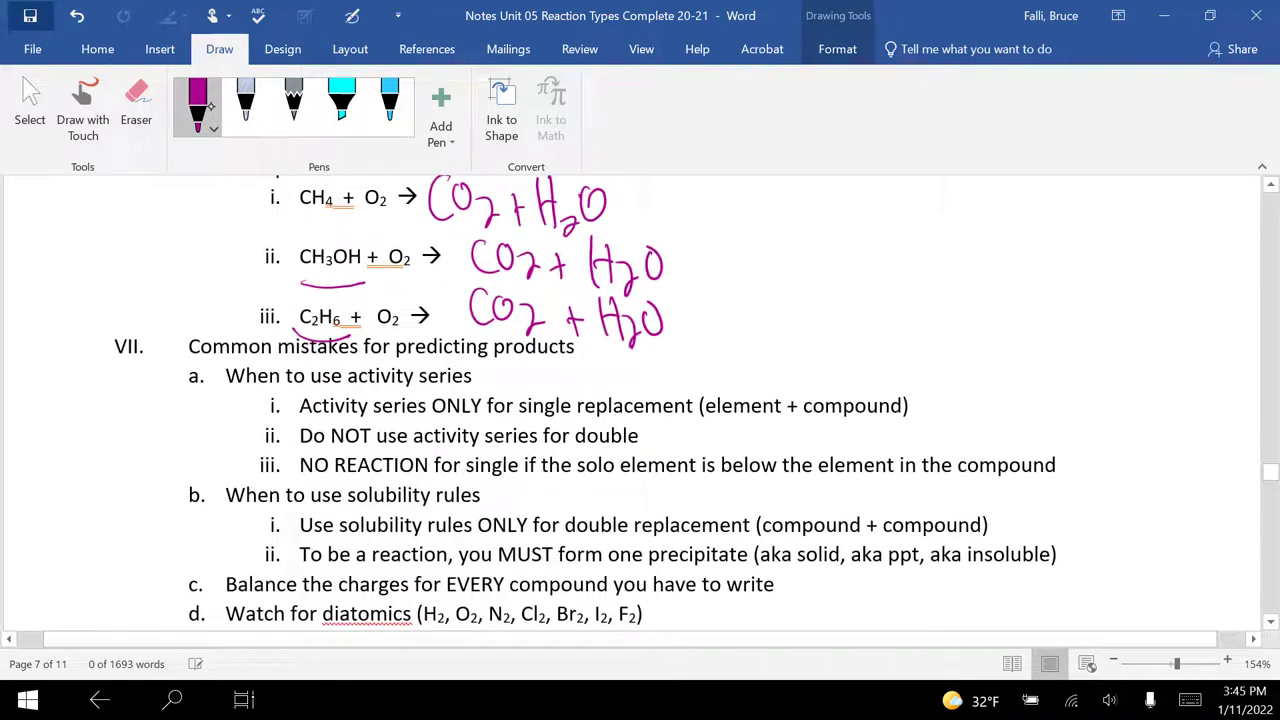
{"action": "scroll", "coordinate": [631, 413], "scroll_direction": "down", "scroll_amount": 1}
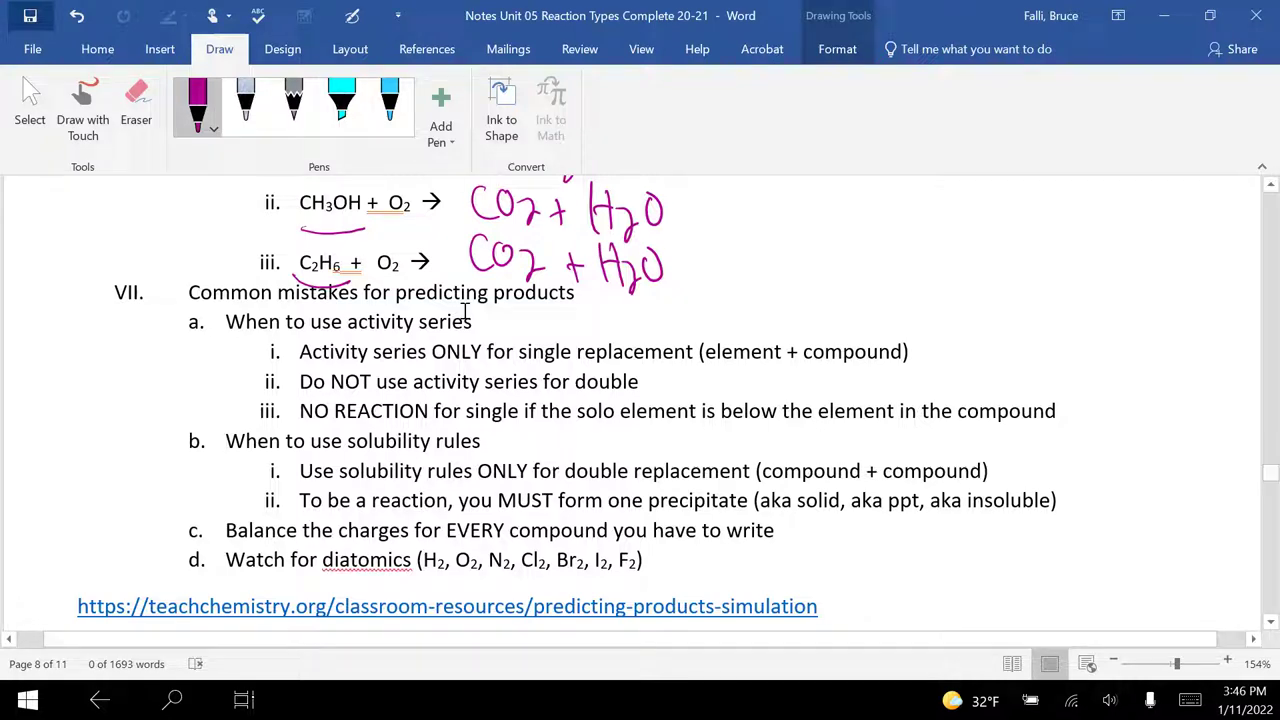
{"action": "left_click", "coordinate": [590, 415]}
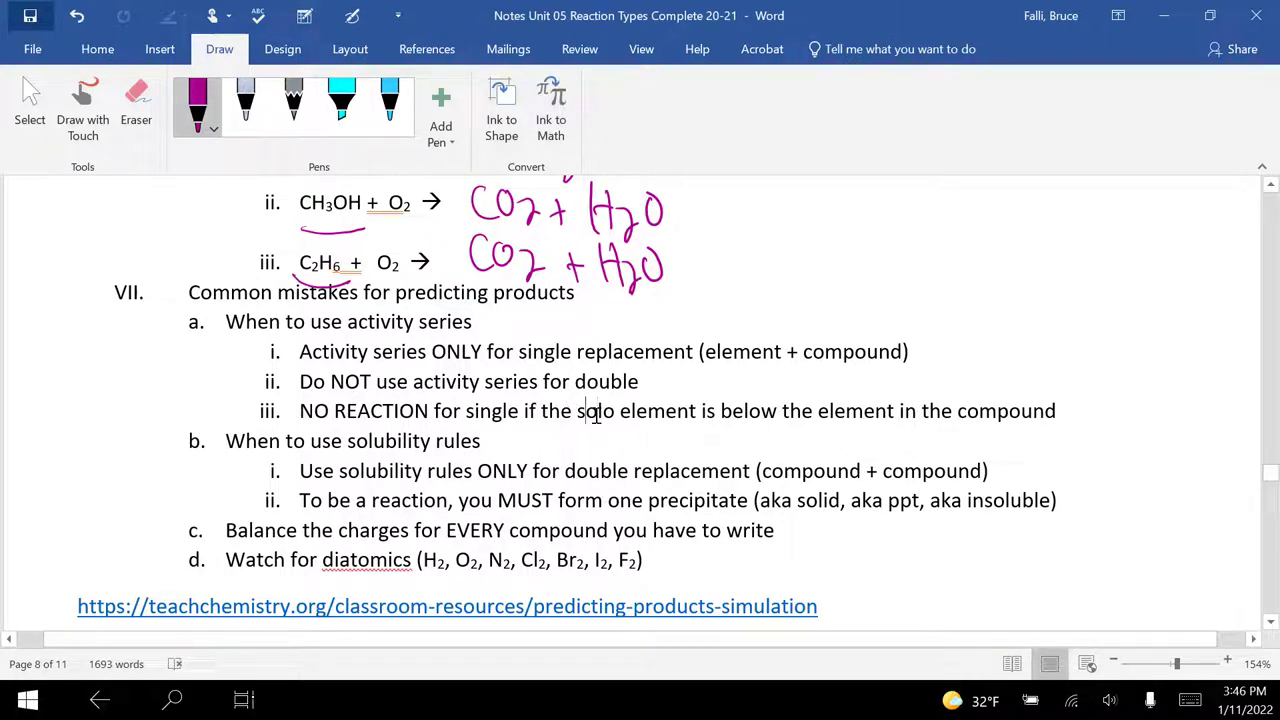
{"action": "key", "text": "Left"}
{"action": "key", "text": "shift+Right"}
{"action": "key", "text": "shift+Right"}
{"action": "key", "text": "shift+Right"}
{"action": "key", "text": "shift+Right"}
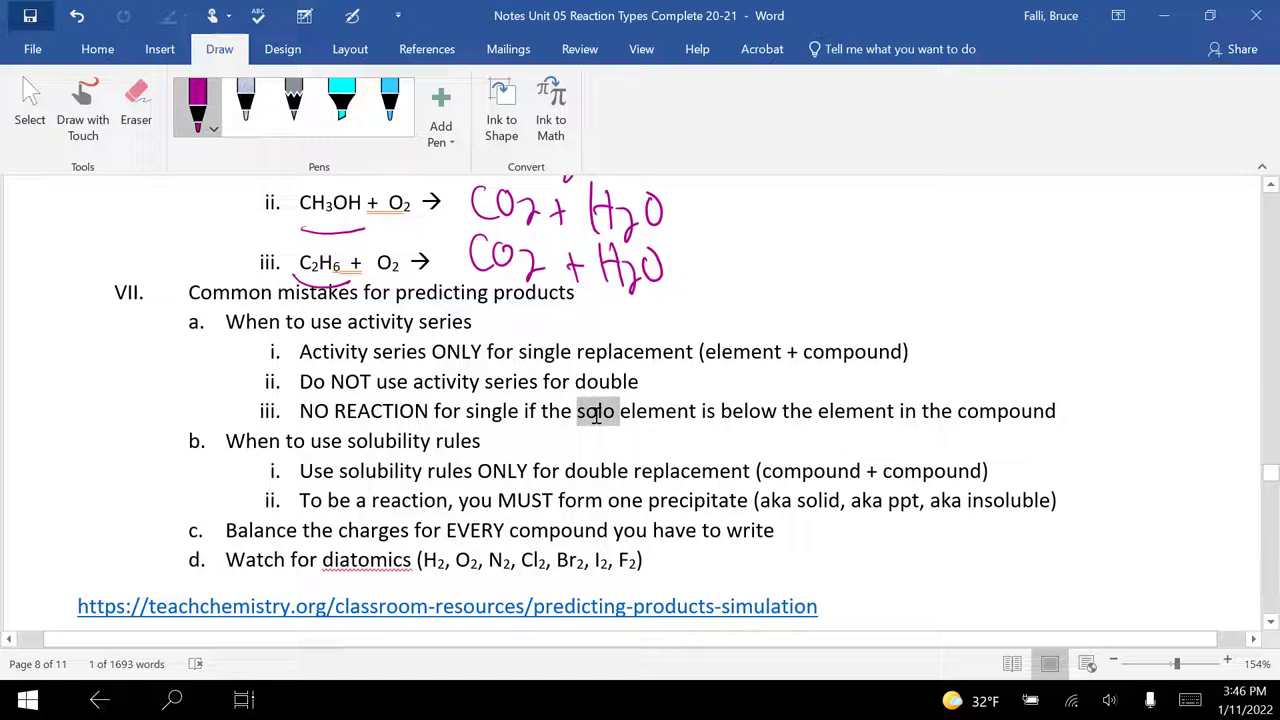
{"action": "left_click", "coordinate": [596, 415]}
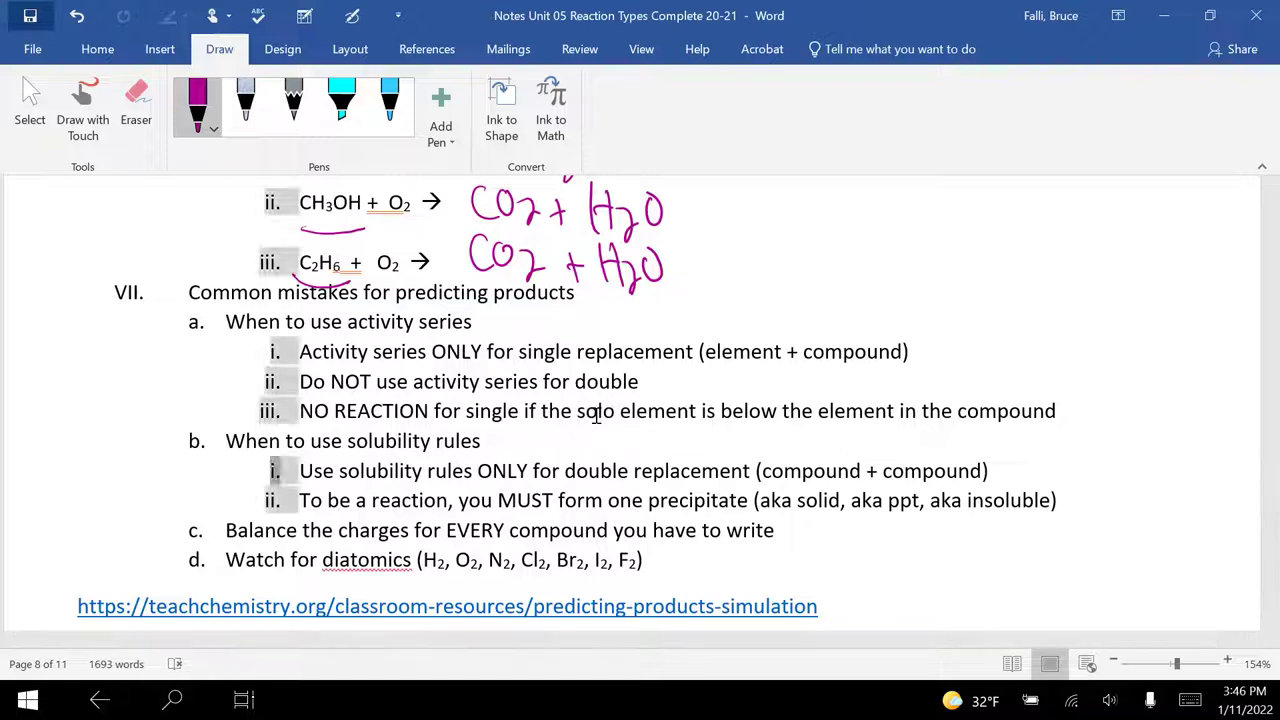
{"action": "key", "text": "Right"}
{"action": "key", "text": "Right"}
{"action": "key", "text": "Right"}
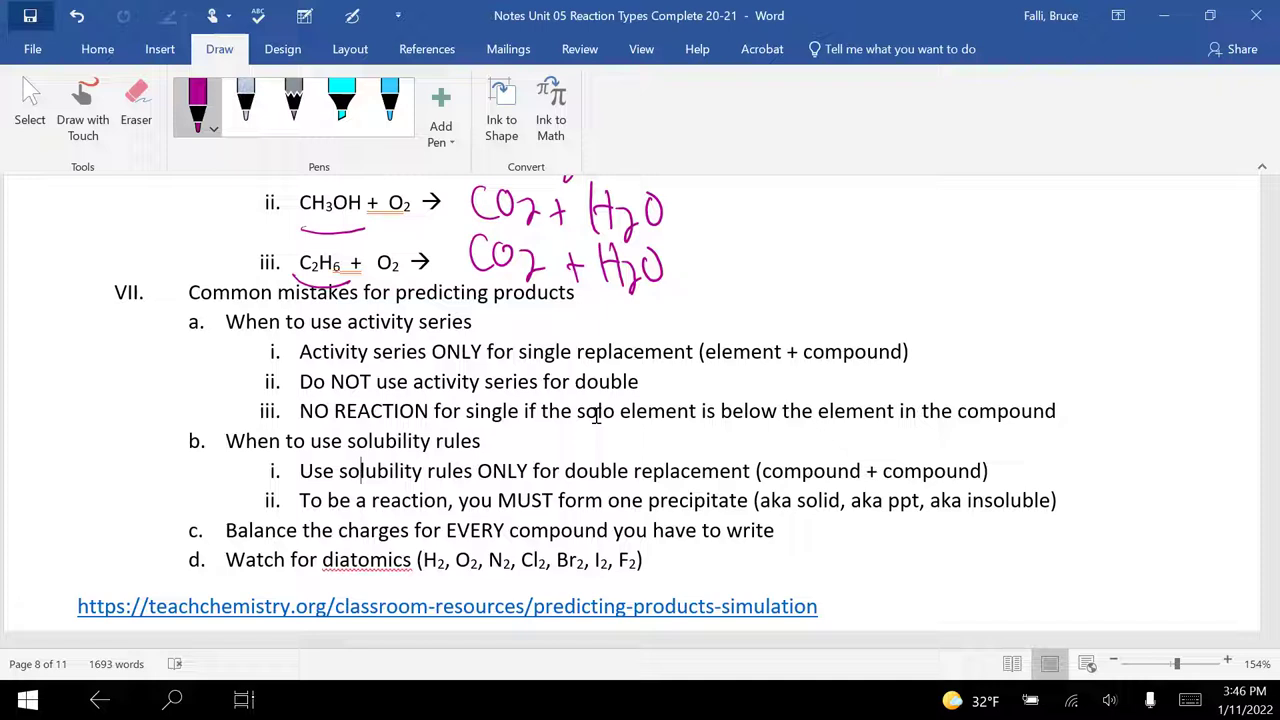
{"action": "key", "text": "shift+Right"}
{"action": "key", "text": "shift+Right"}
{"action": "key", "text": "shift+Right"}
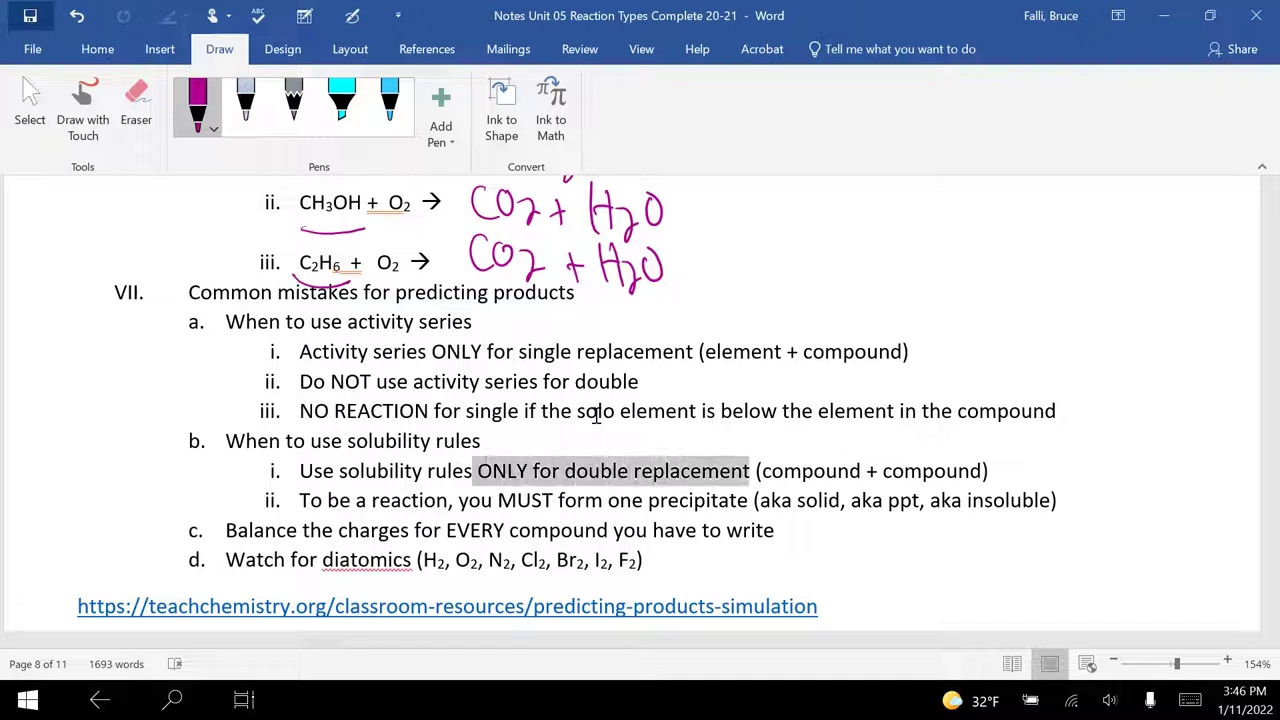
{"action": "key", "text": "shift+Left"}
{"action": "key", "text": "shift+Left"}
{"action": "key", "text": "shift+Left"}
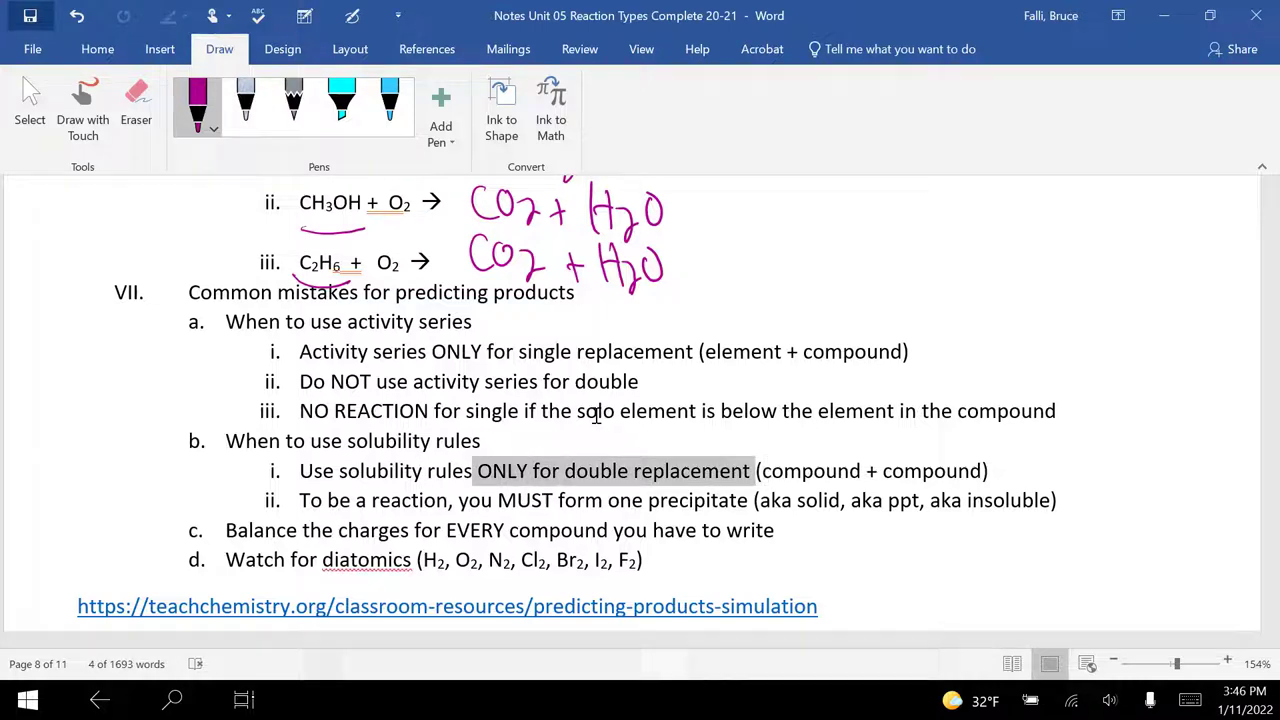
{"action": "key", "text": "Down"}
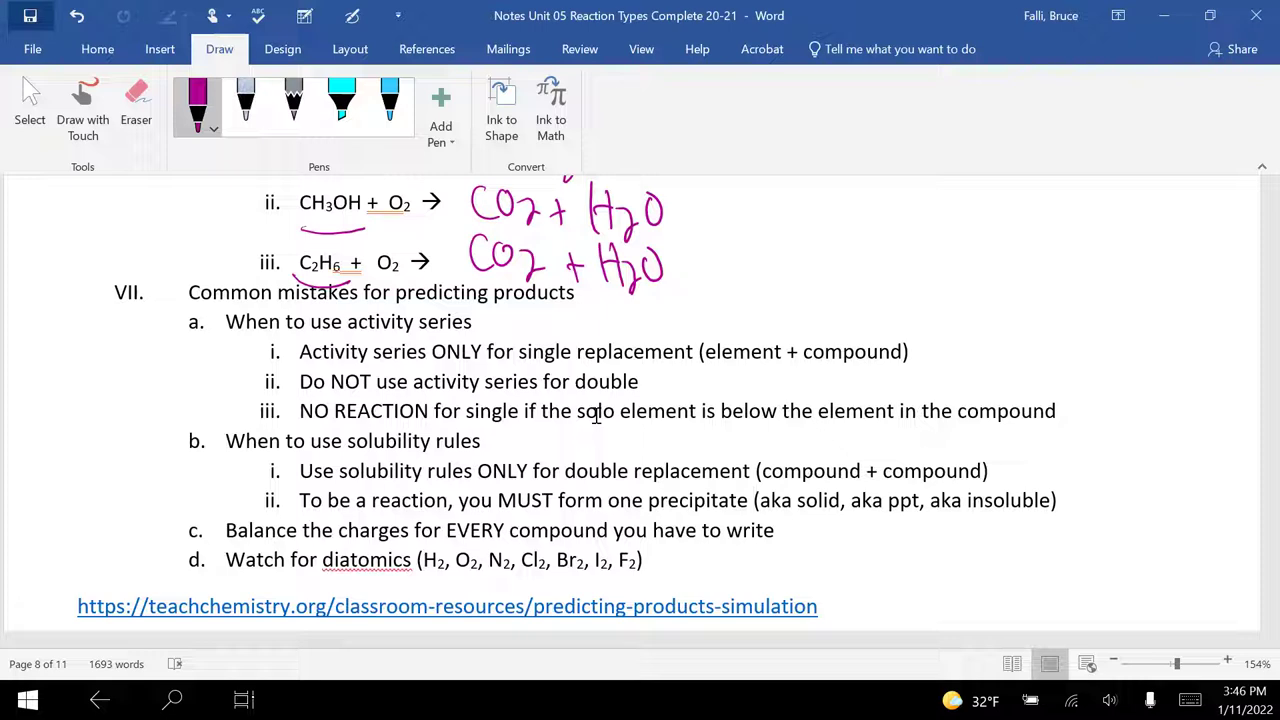
{"action": "key", "text": "ctrl+shift+Left"}
{"action": "key", "text": "ctrl+shift+Left"}
{"action": "key", "text": "ctrl+shift+Left"}
{"action": "key", "text": "ctrl+shift+Left"}
{"action": "key", "text": "Right"}
{"action": "key", "text": "Right"}
{"action": "key", "text": "Right"}
{"action": "key", "text": "Down"}
{"action": "key", "text": "Left"}
{"action": "key", "text": "Right"}
{"action": "key", "text": "shift+Left"}
{"action": "key", "text": "shift+Left"}
{"action": "key", "text": "shift+Left"}
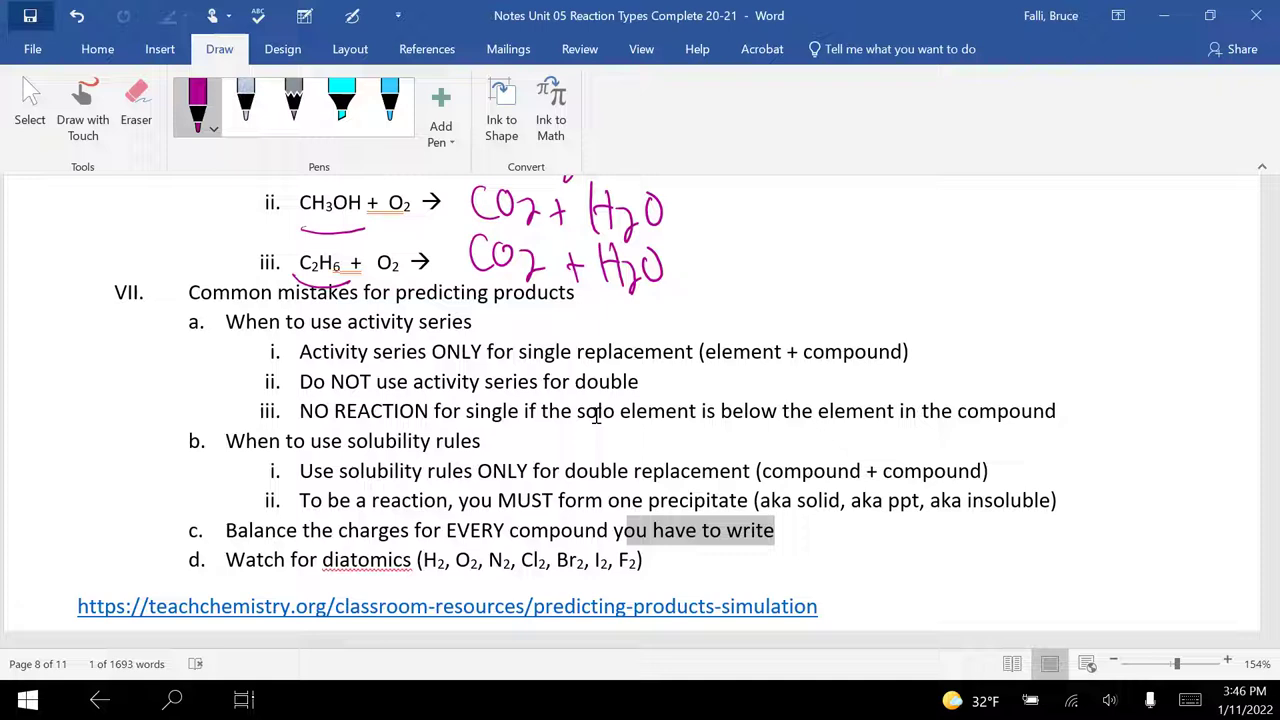
{"action": "key", "text": "shift+Left"}
{"action": "key", "text": "shift+Left"}
{"action": "key", "text": "shift+Left"}
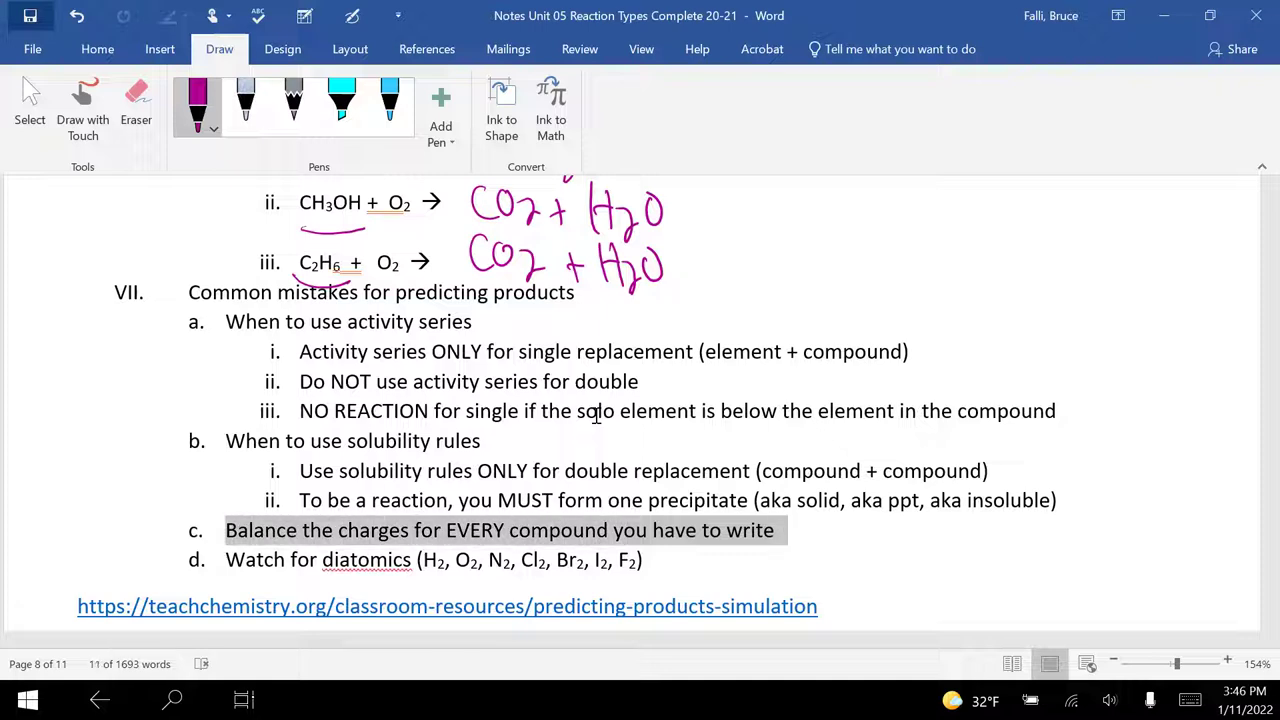
{"action": "key", "text": "Down"}
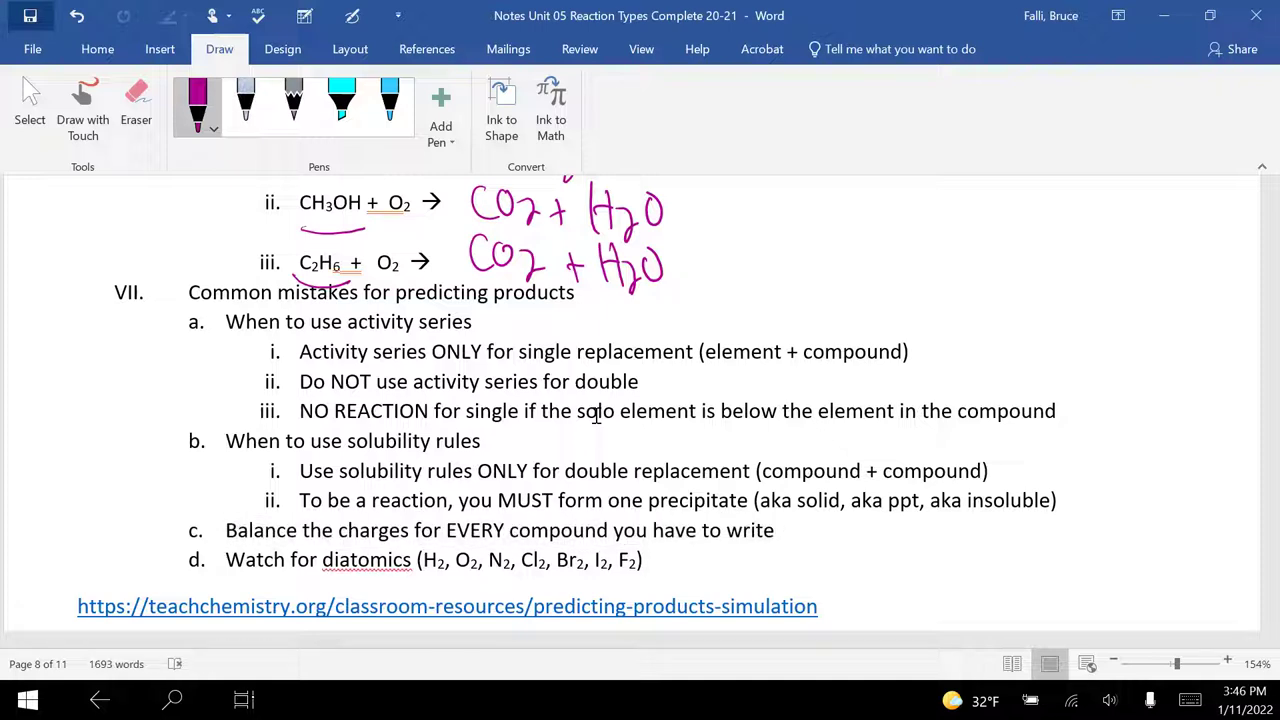
{"action": "scroll", "coordinate": [596, 415], "scroll_direction": "down", "scroll_amount": 1}
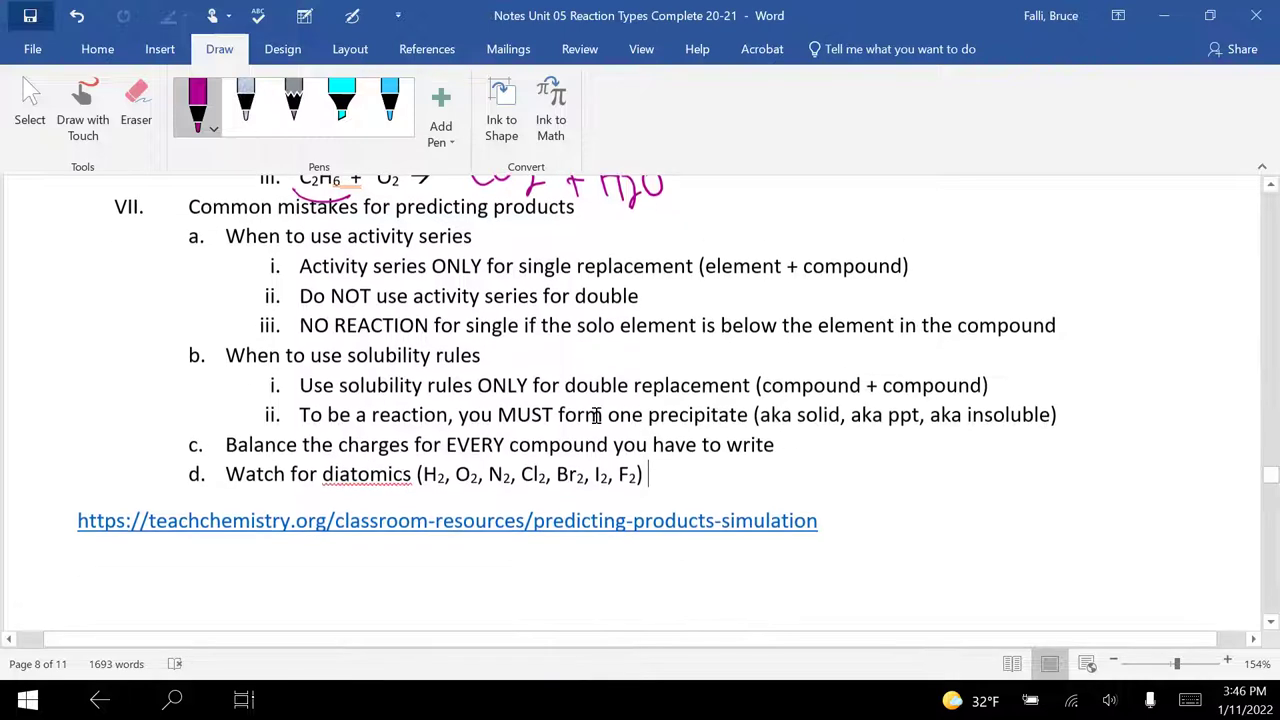
{"action": "scroll", "coordinate": [634, 521], "scroll_direction": "down", "scroll_amount": 1}
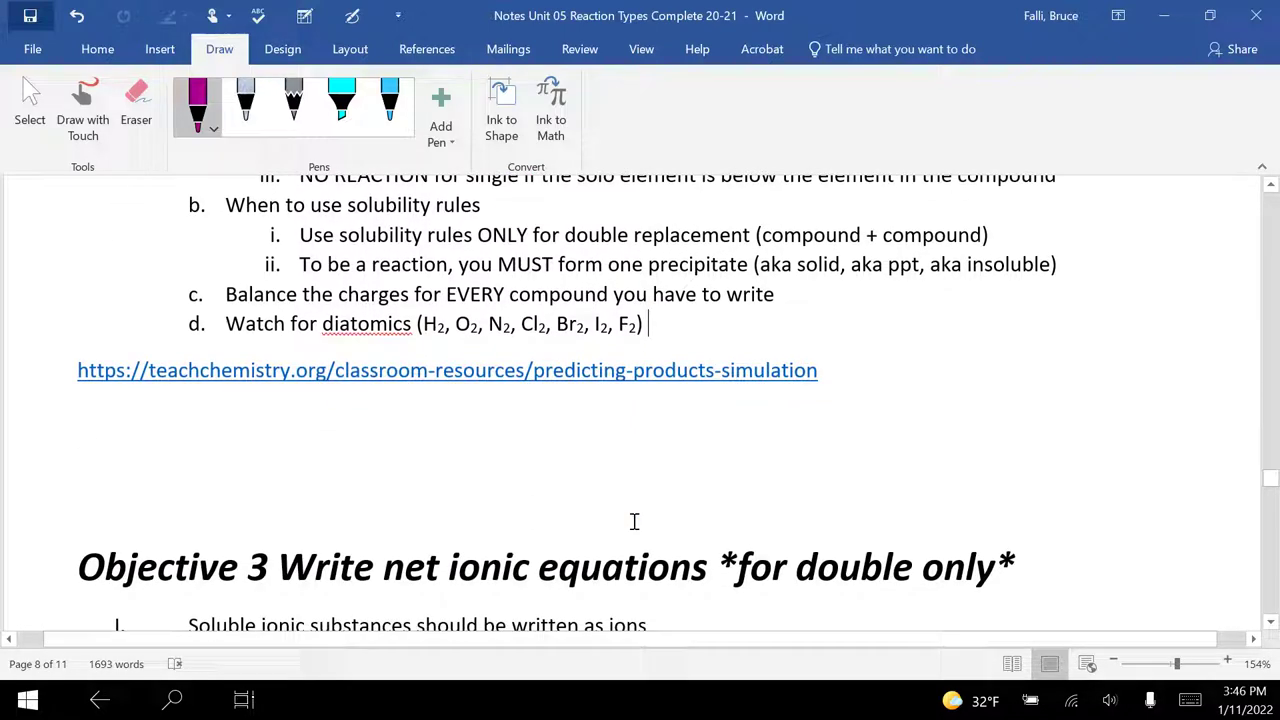
{"action": "scroll", "coordinate": [634, 521], "scroll_direction": "down", "scroll_amount": 1}
{"action": "scroll", "coordinate": [634, 521], "scroll_direction": "up", "scroll_amount": 3}
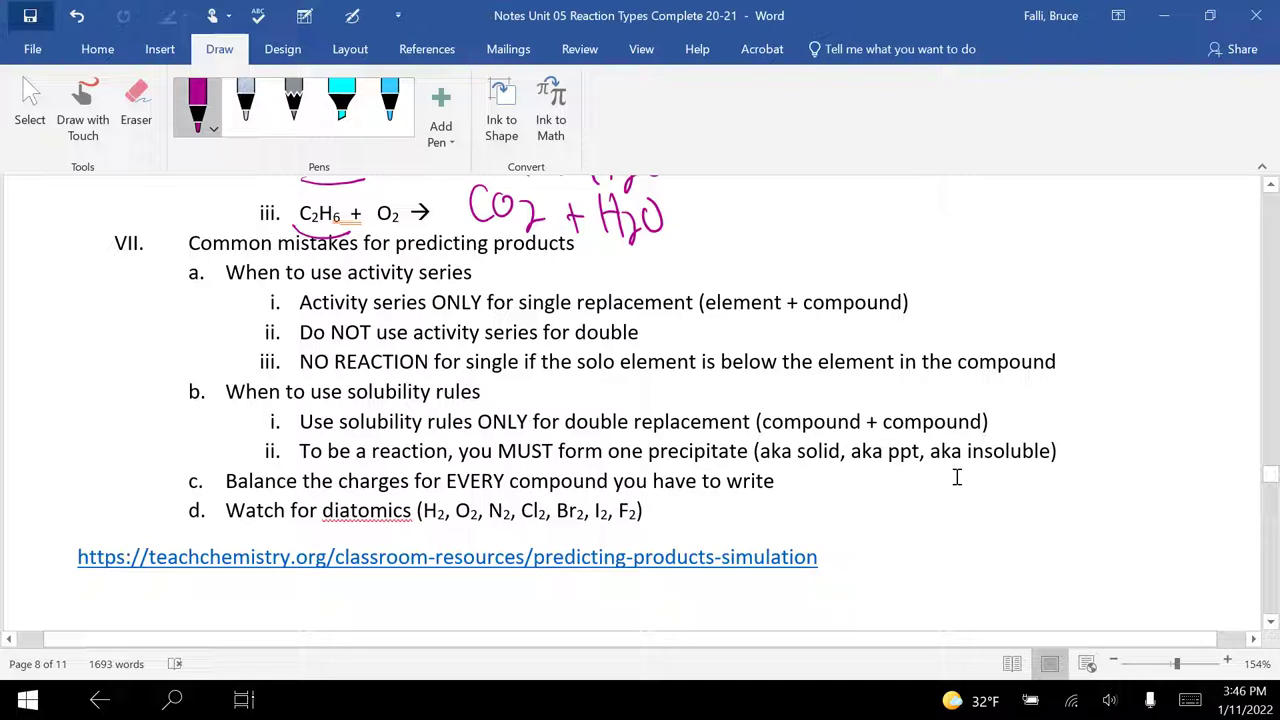
{"action": "key", "text": "alt+Tab"}
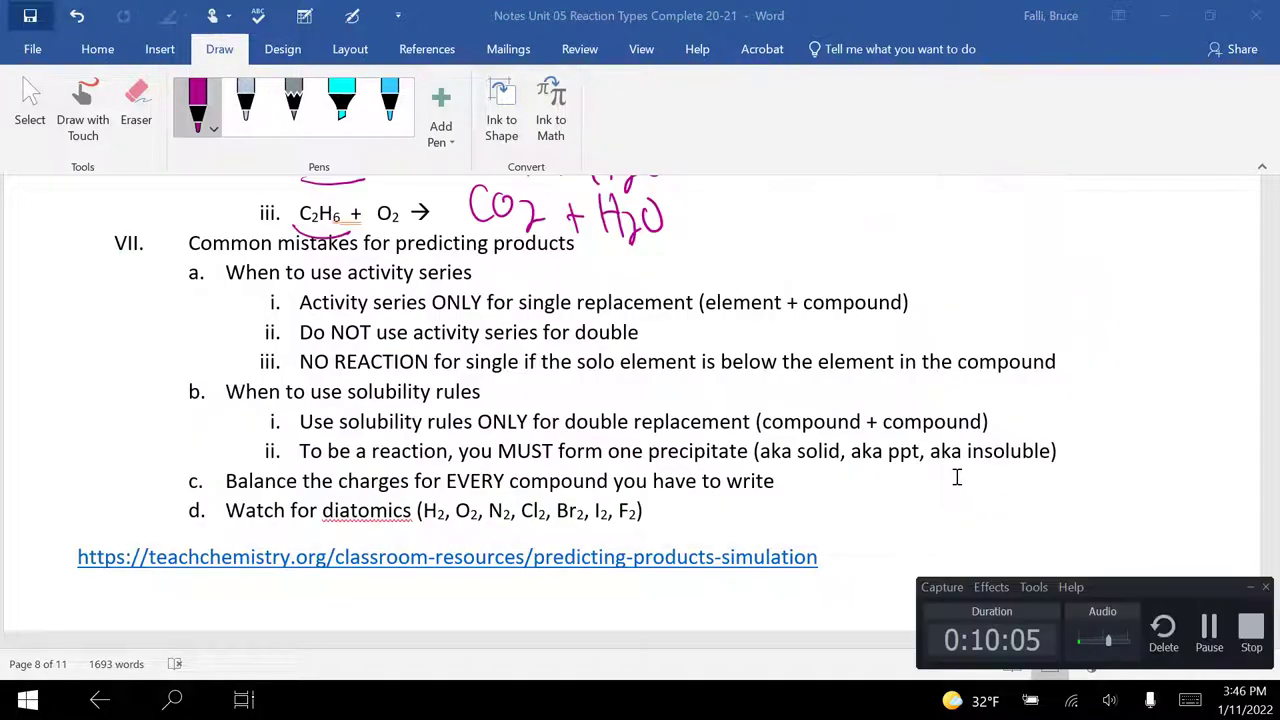